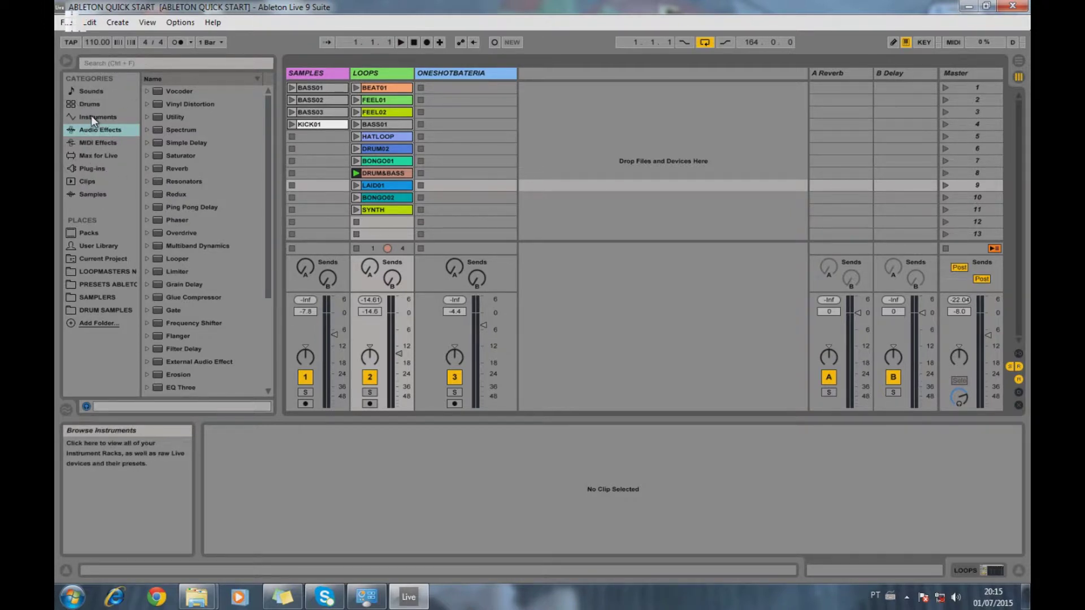
Browse the Instruments, Audio Effects and MIDI Effects categories in the browser.
left_click(90, 117)
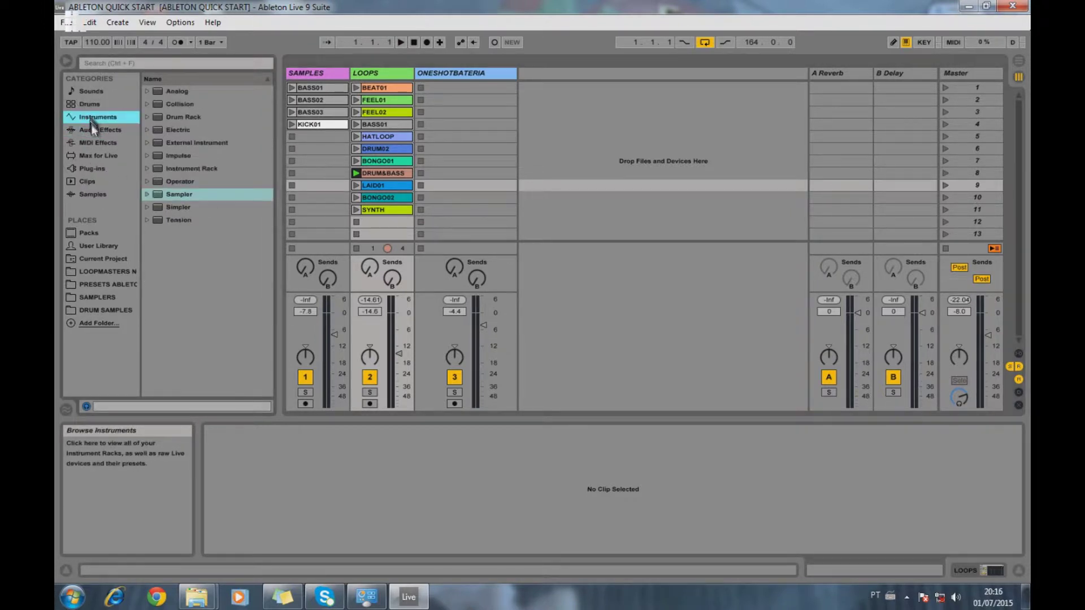
left_click(93, 130)
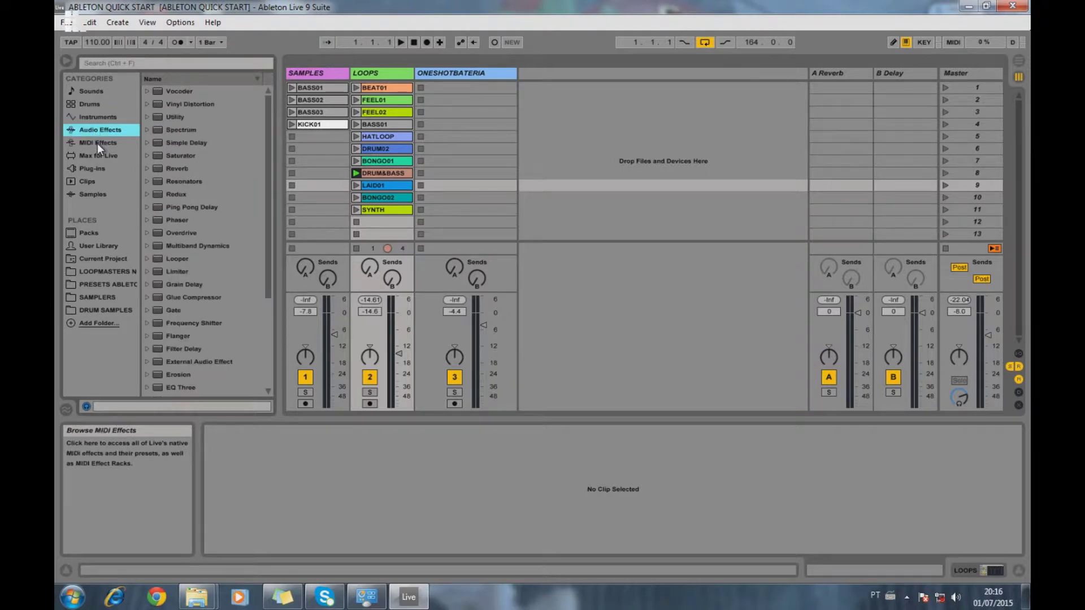
left_click(98, 144)
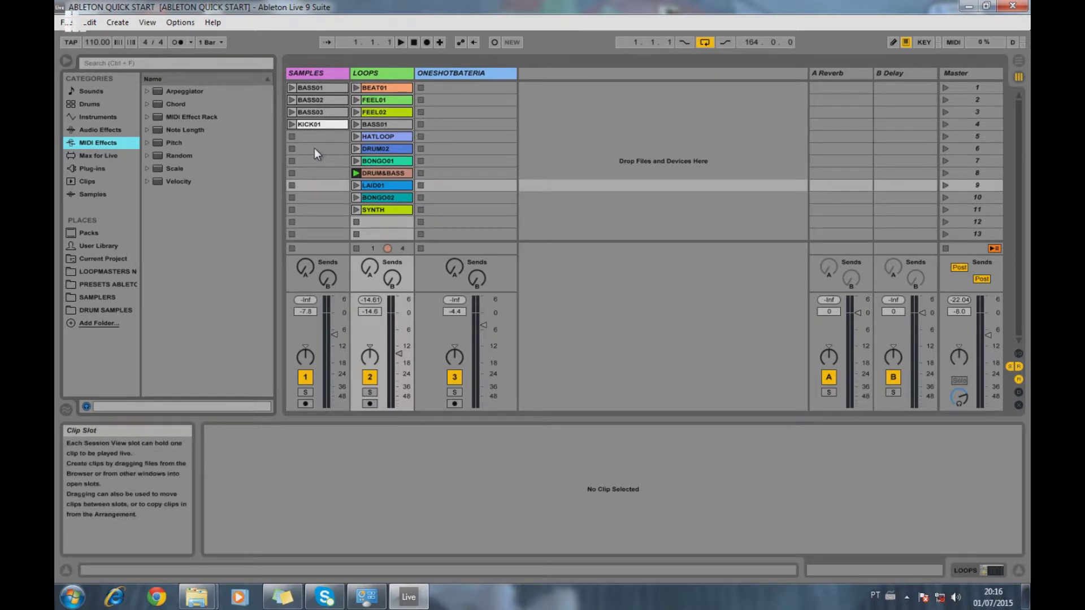
Go through the SAMPLES, LOOPS, ONESHOTBATERIA, A Reverb, B Delay and Master tracks by selecting each one.
left_click(321, 222)
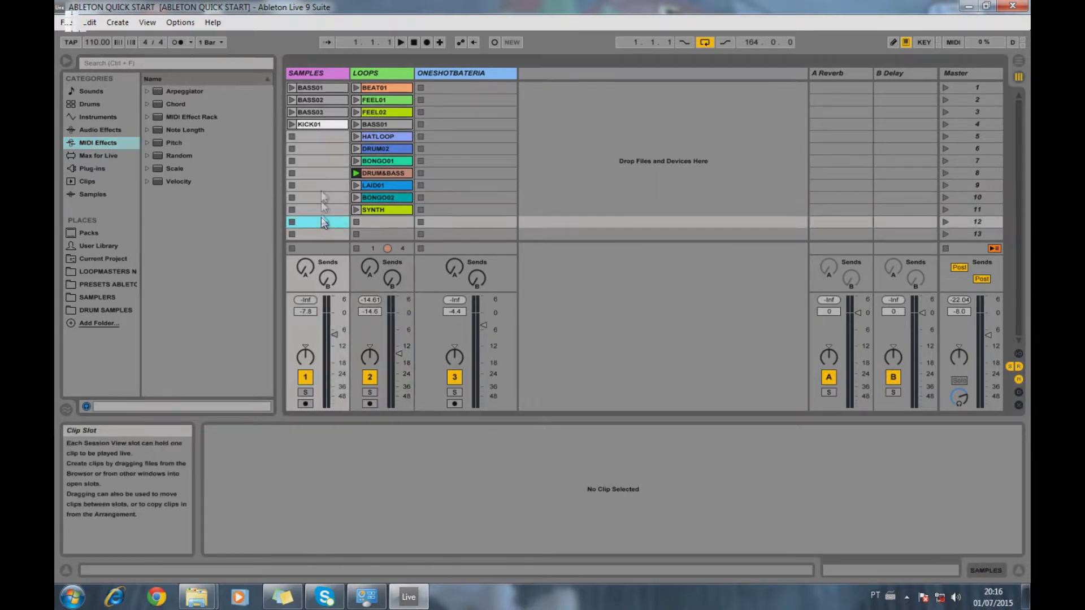
left_click(384, 74)
left_click(432, 74)
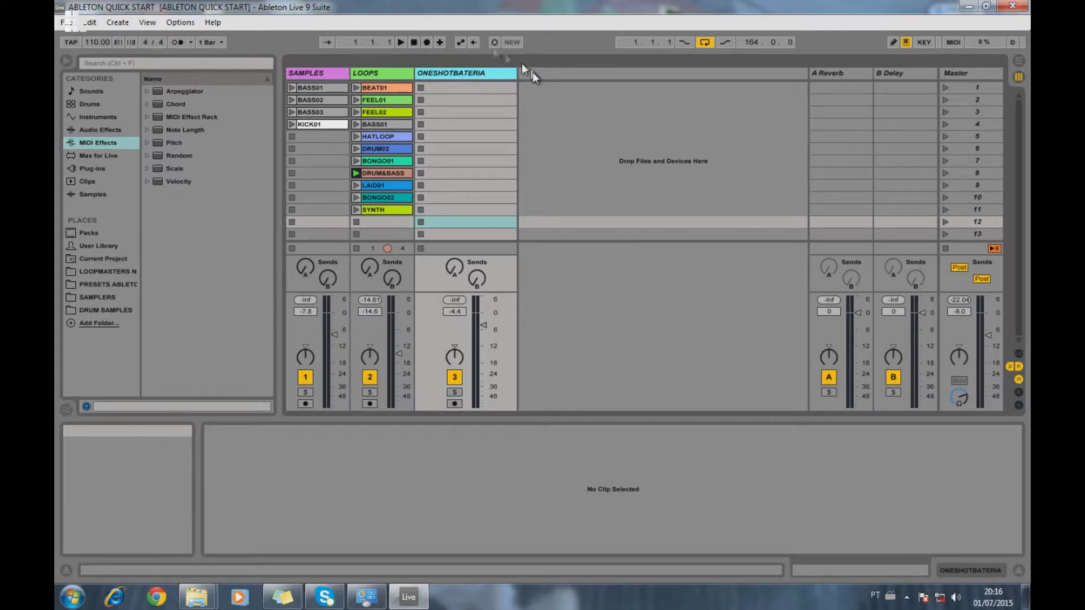
left_click(843, 74)
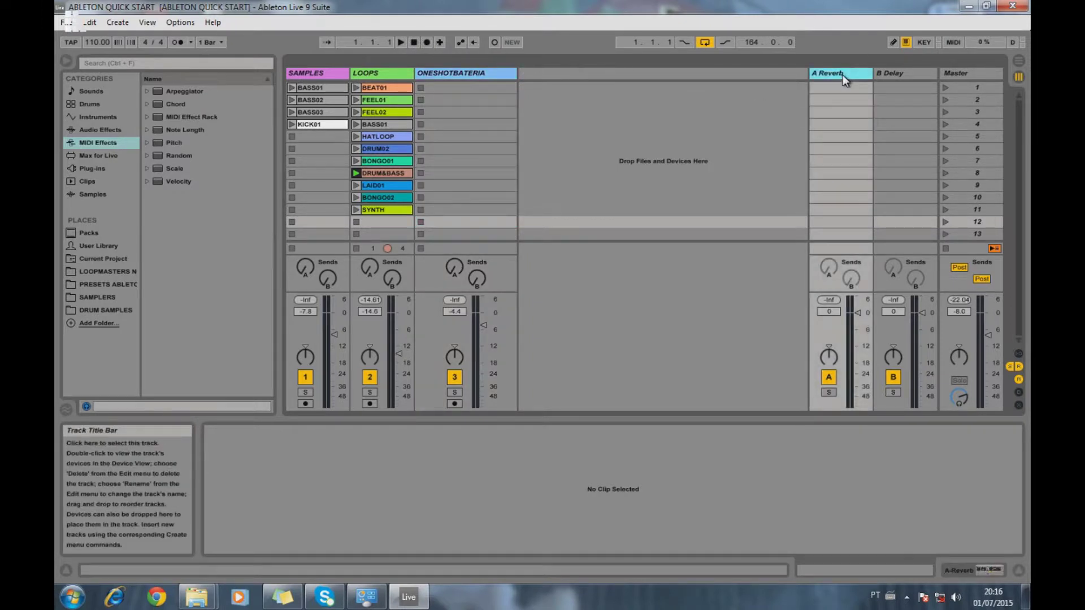
left_click(886, 75)
left_click(993, 78)
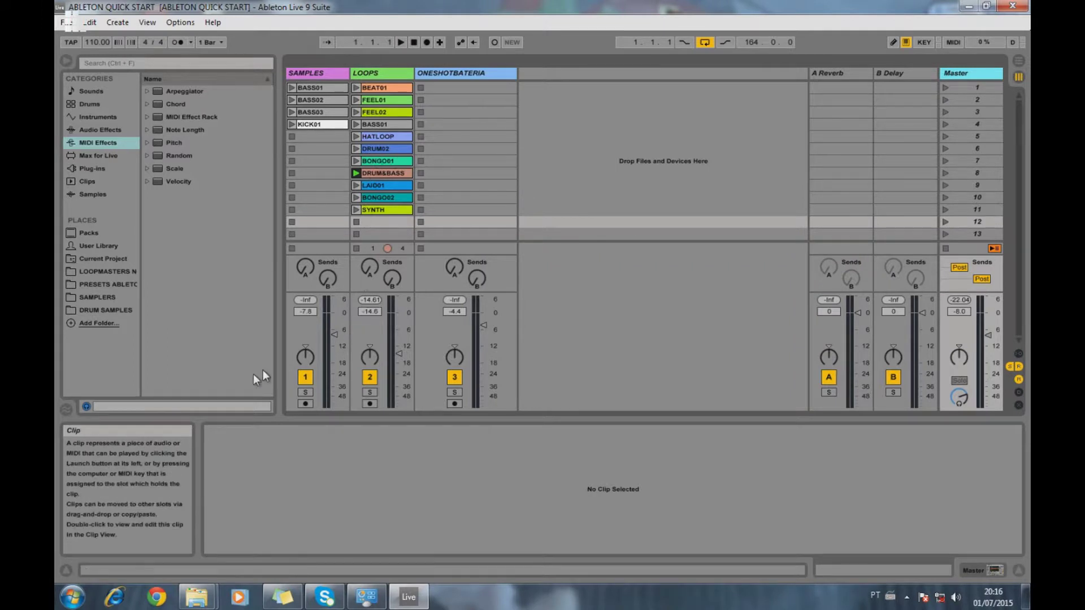
Revisit the LOOPS, SAMPLES and ONESHOTBATERIA tracks, ending on the empty drop area beside them.
left_click(382, 77)
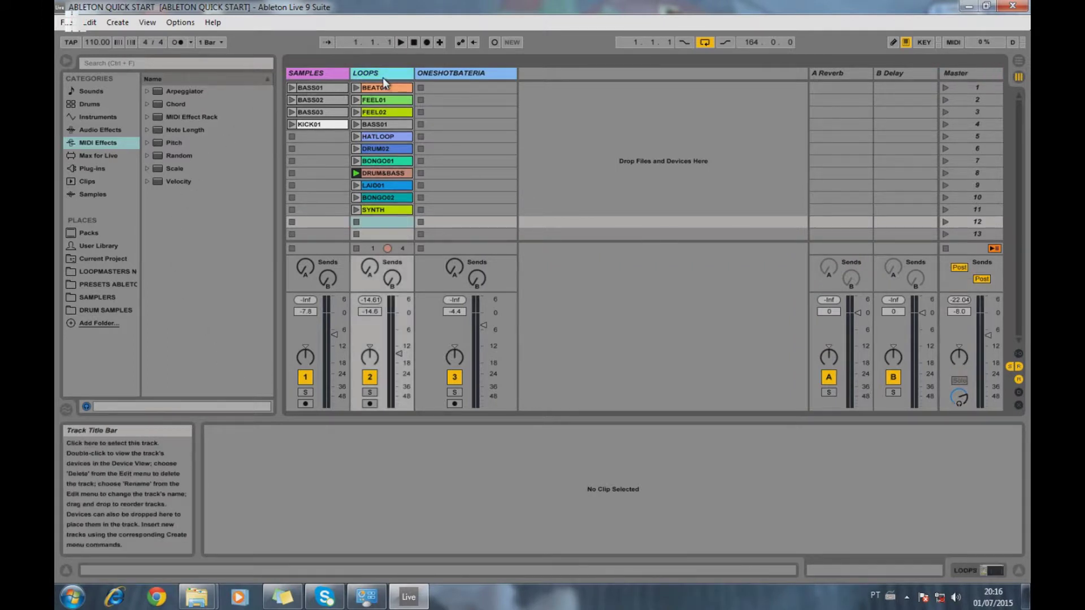
left_click(309, 76)
left_click(435, 73)
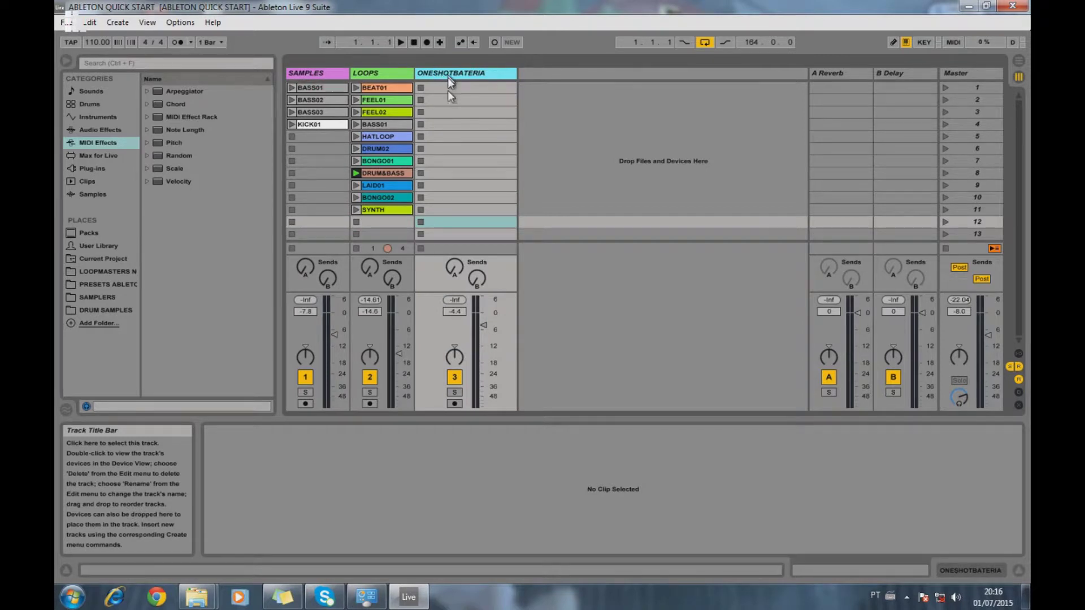
left_click_drag(473, 221, 525, 90)
left_click(524, 89)
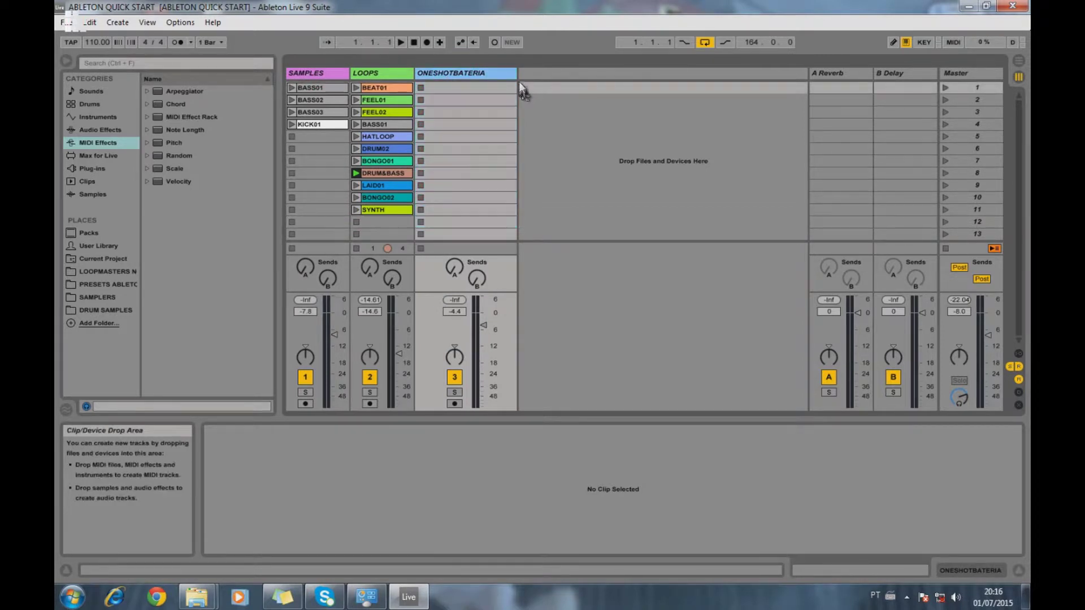
Switch to the Arrangement View and hide the browser.
left_click(1019, 61)
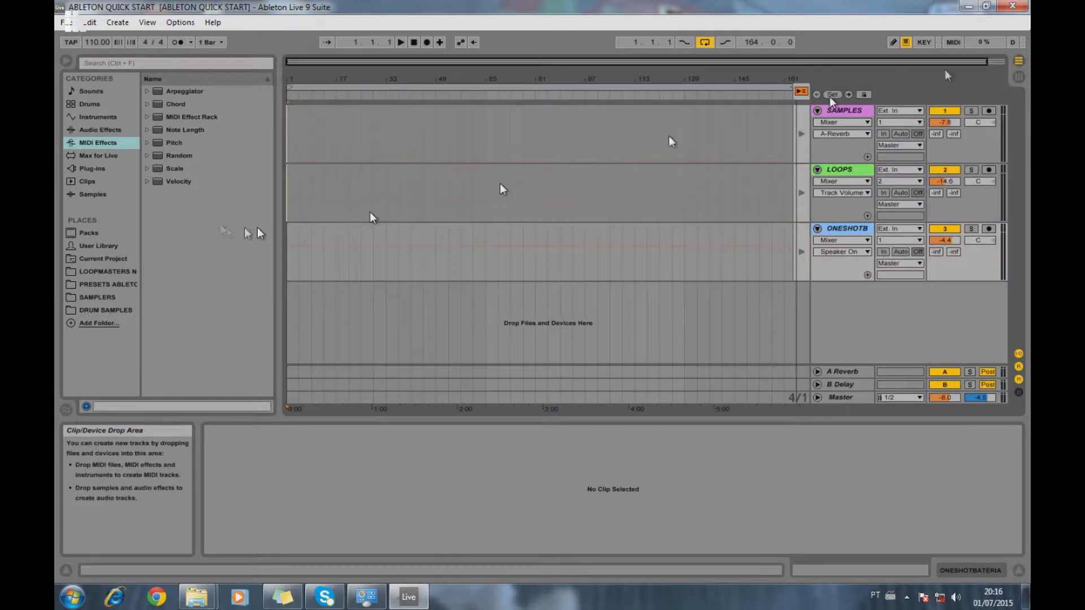
left_click(66, 61)
Play the arrangement briefly from around bar 104, stop it and return the song position to 1.1.1.
left_click_drag(217, 86, 283, 72)
left_click(516, 100)
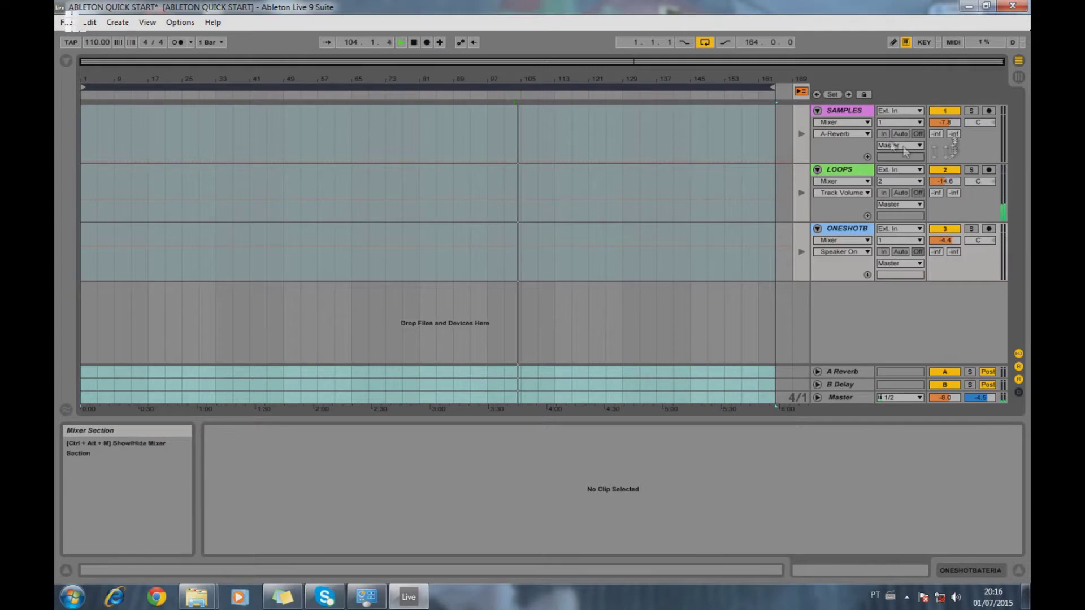
double_click(413, 42)
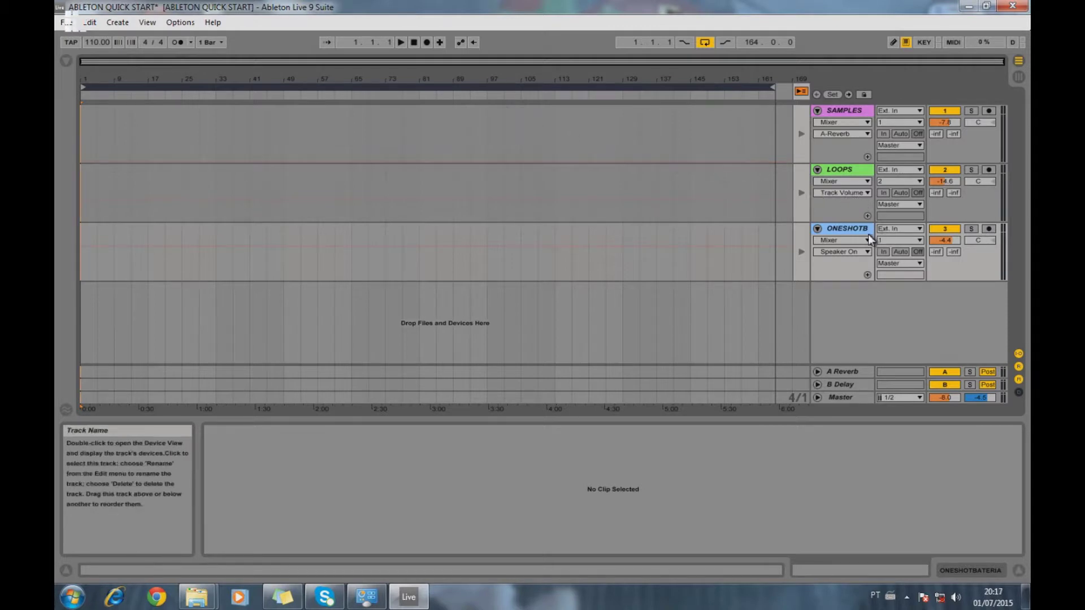
Display the Track Volume automation lane for the ONESHOTBATERIA, LOOPS and SAMPLES tracks.
left_click(944, 240)
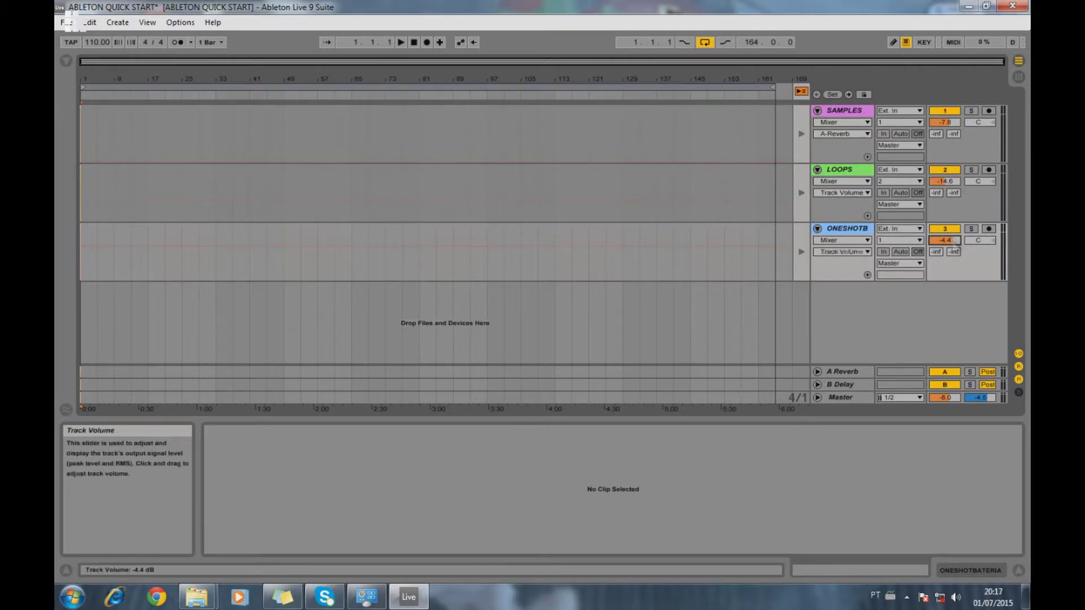
left_click(944, 181)
left_click(945, 122)
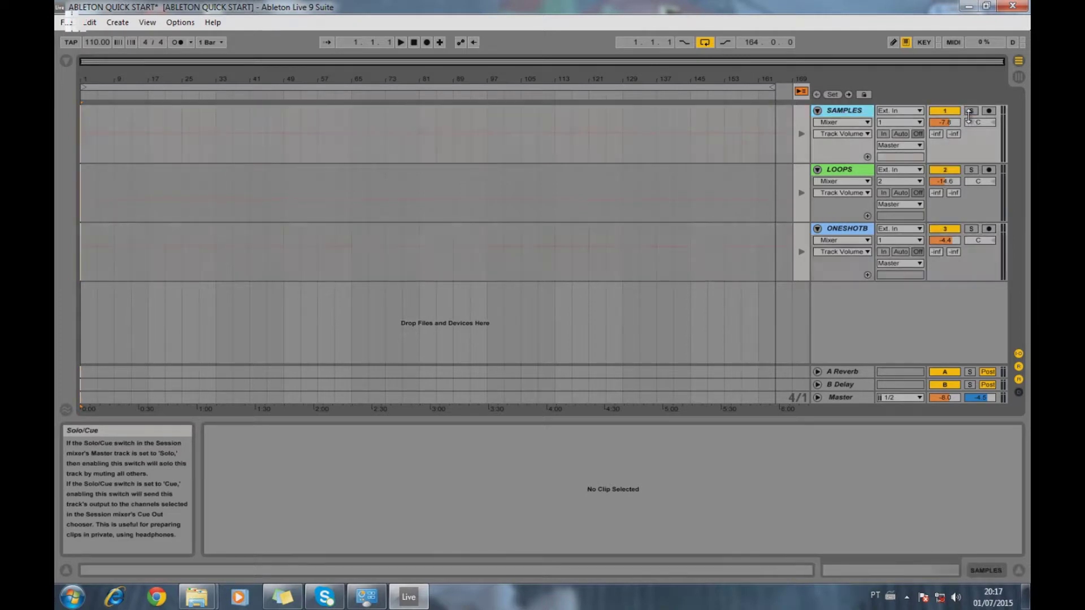
Try the track activators of SAMPLES and LOOPS, leaving both tracks switched on.
left_click(952, 113)
left_click(951, 113)
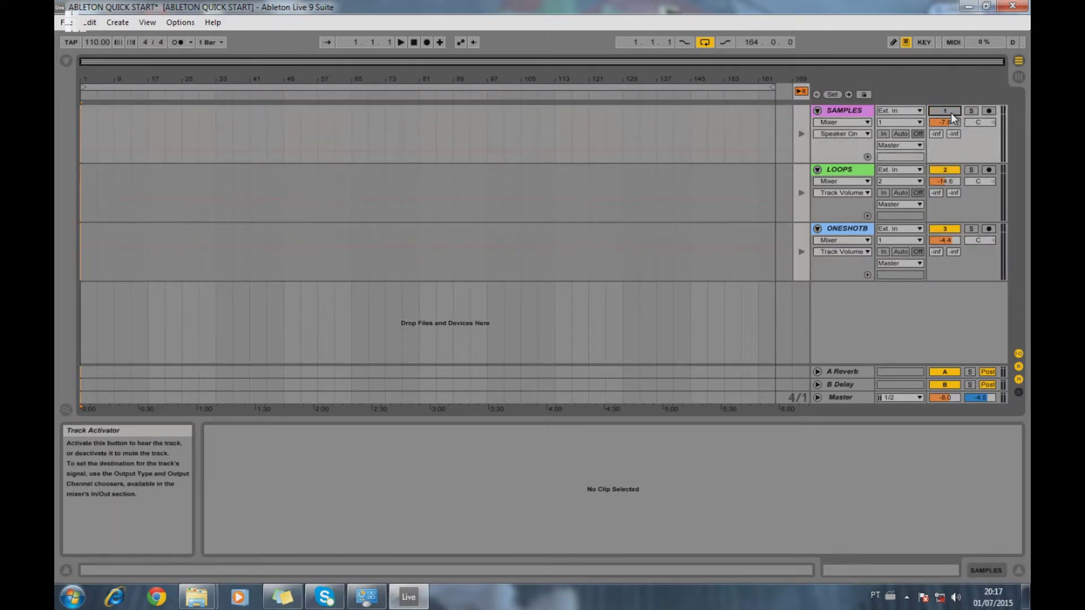
left_click(947, 113)
left_click(947, 171)
Raise the preview/cue volume on the Master track to about -2.8 dB.
left_click_drag(980, 397, 980, 384)
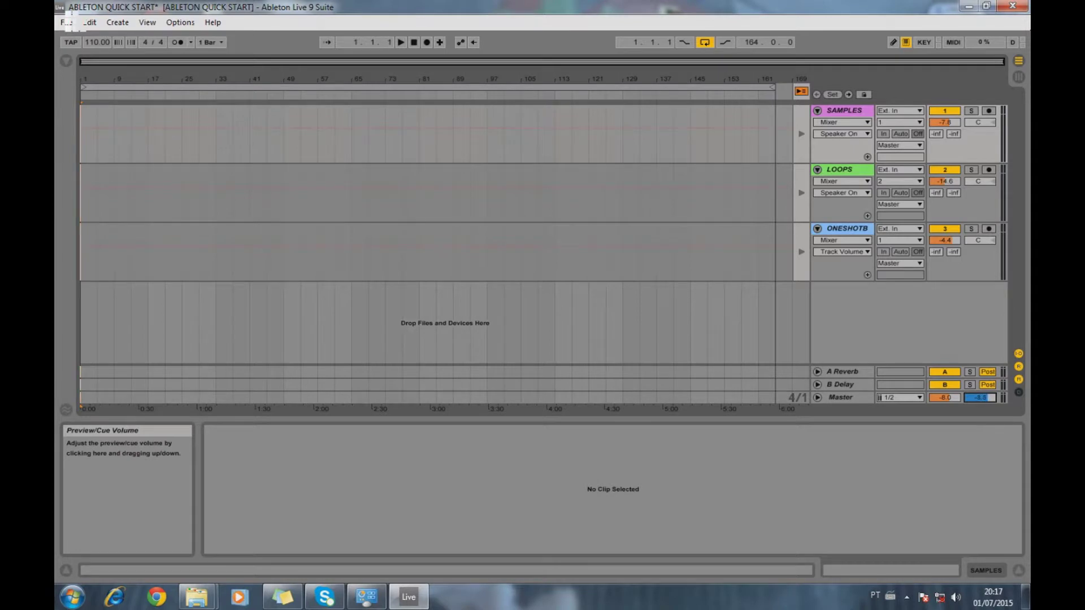
right_click(979, 398)
left_click(980, 398)
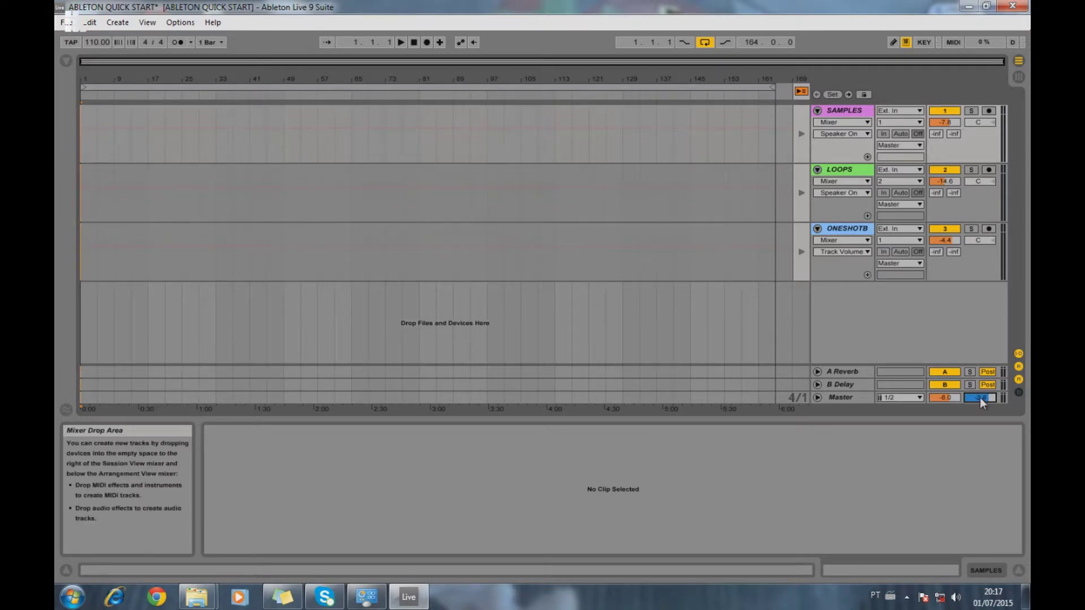
Show the browser again and open the Device View of the SAMPLES track.
left_click(66, 61)
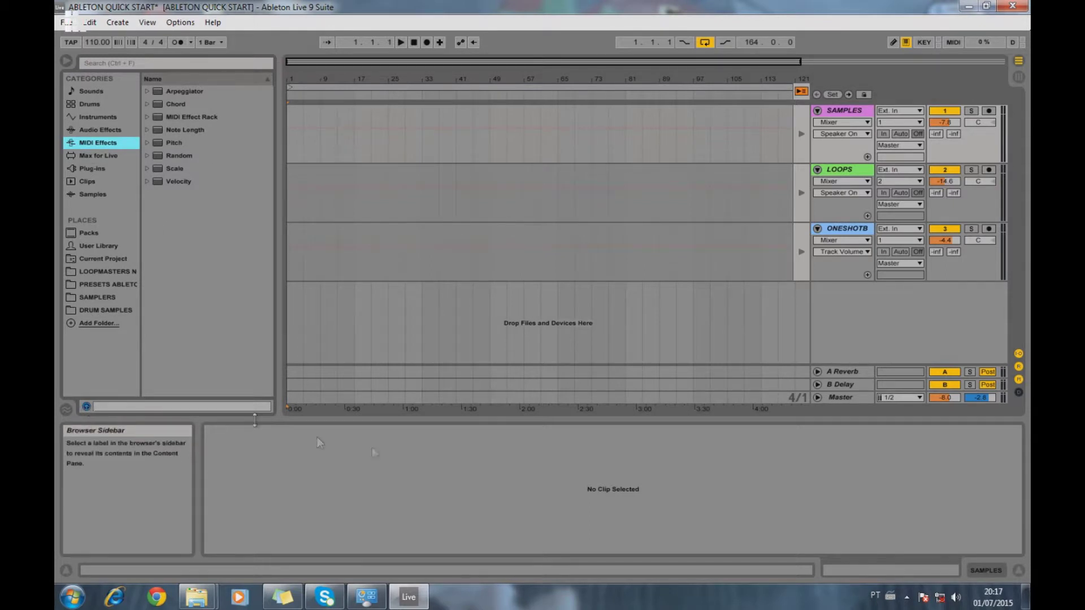
left_click(986, 570)
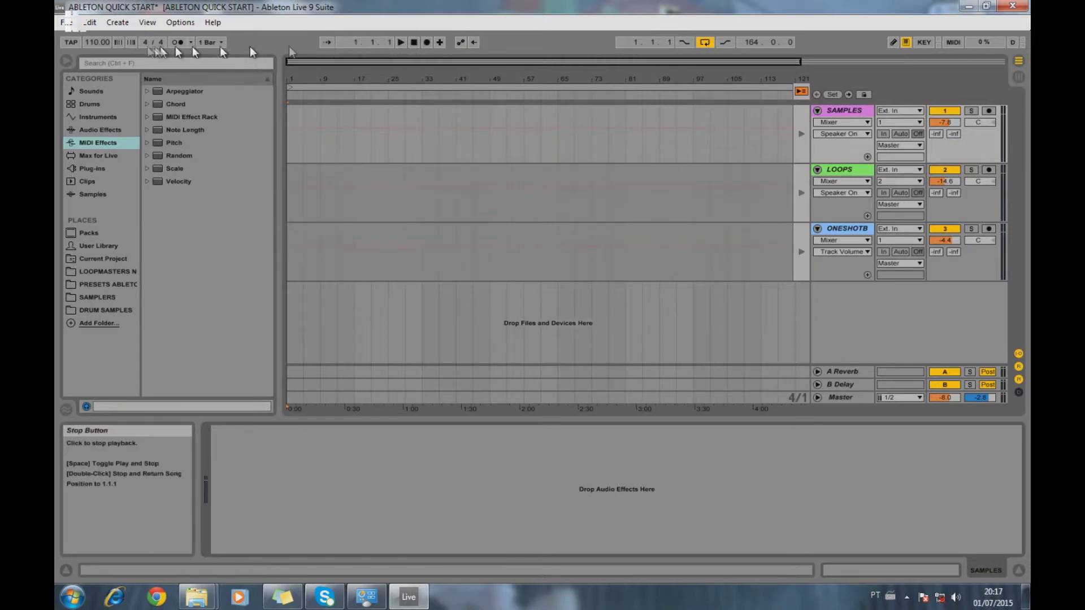
Review the MIDI Sync, Audio, Library, Record Warp Launch and CPU pages of the Preferences, and close the dialog.
left_click(178, 23)
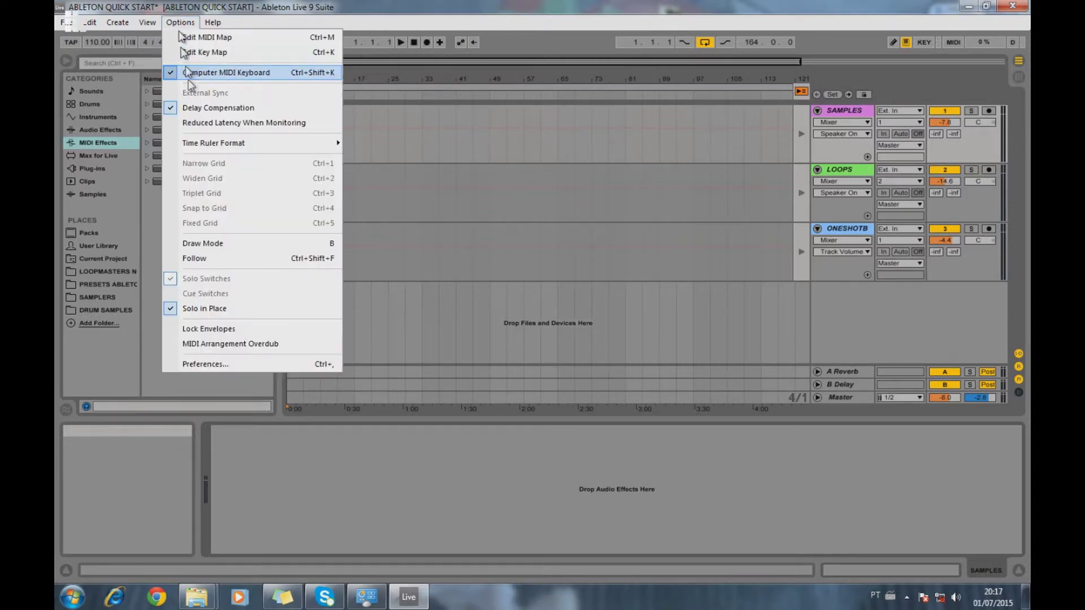
left_click(192, 364)
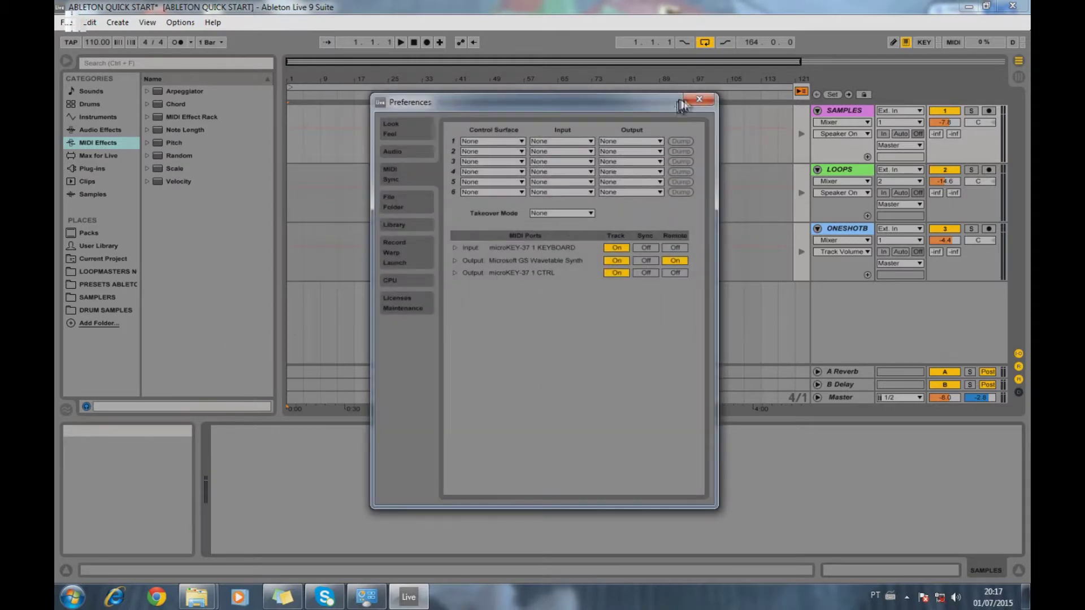
left_click(403, 152)
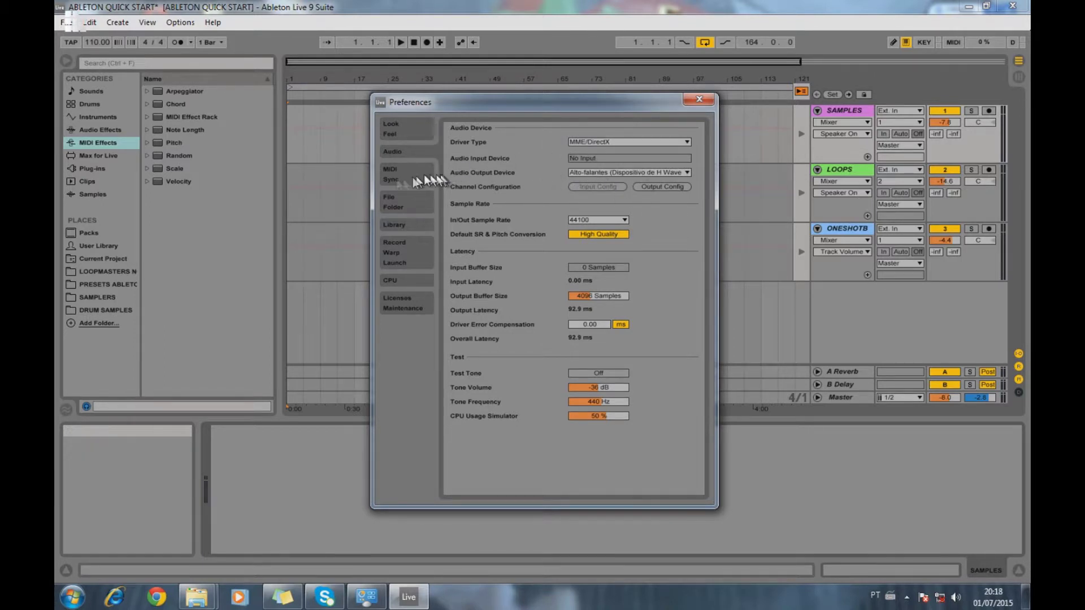
left_click(392, 178)
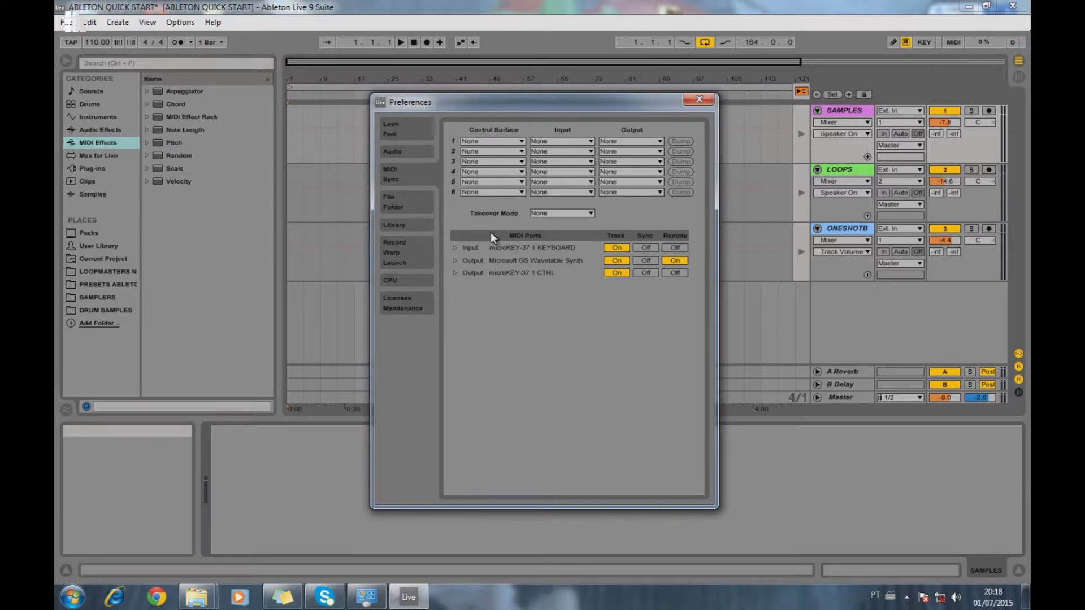
left_click(402, 250)
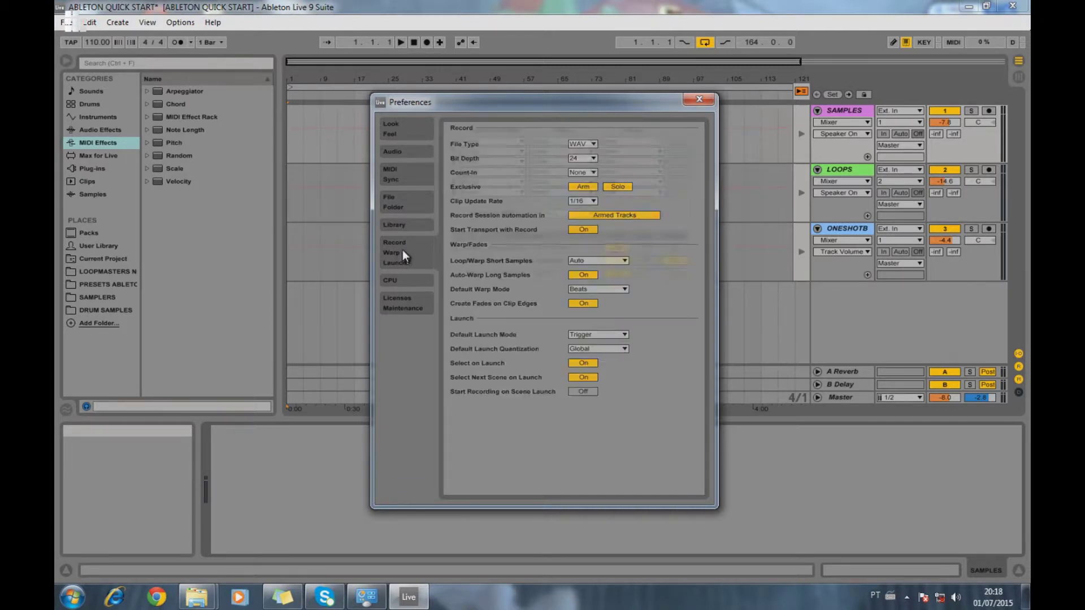
left_click(405, 226)
left_click(406, 253)
left_click(412, 280)
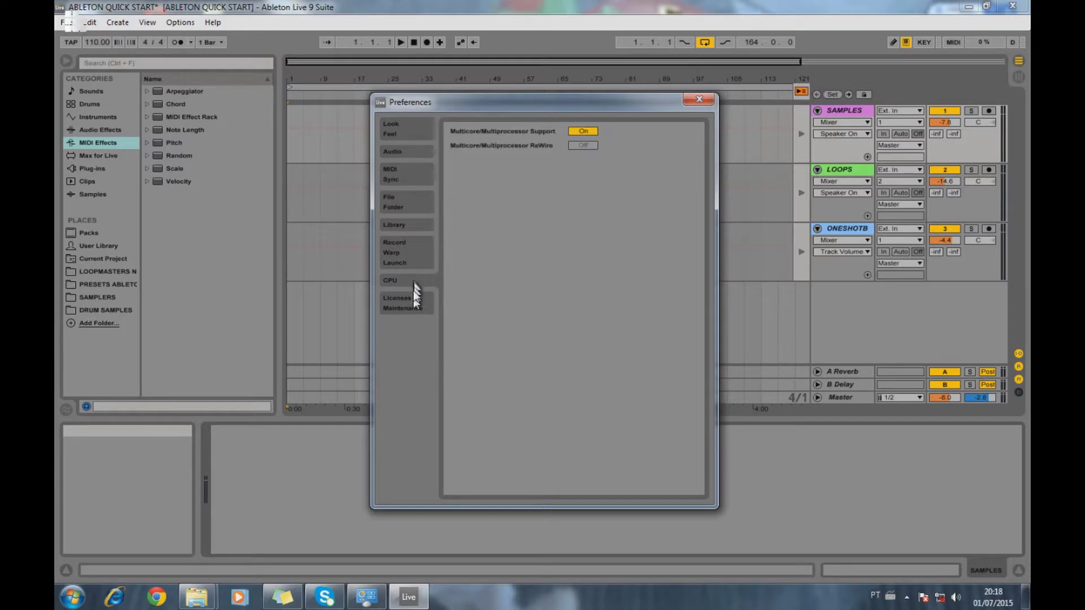
left_click(699, 99)
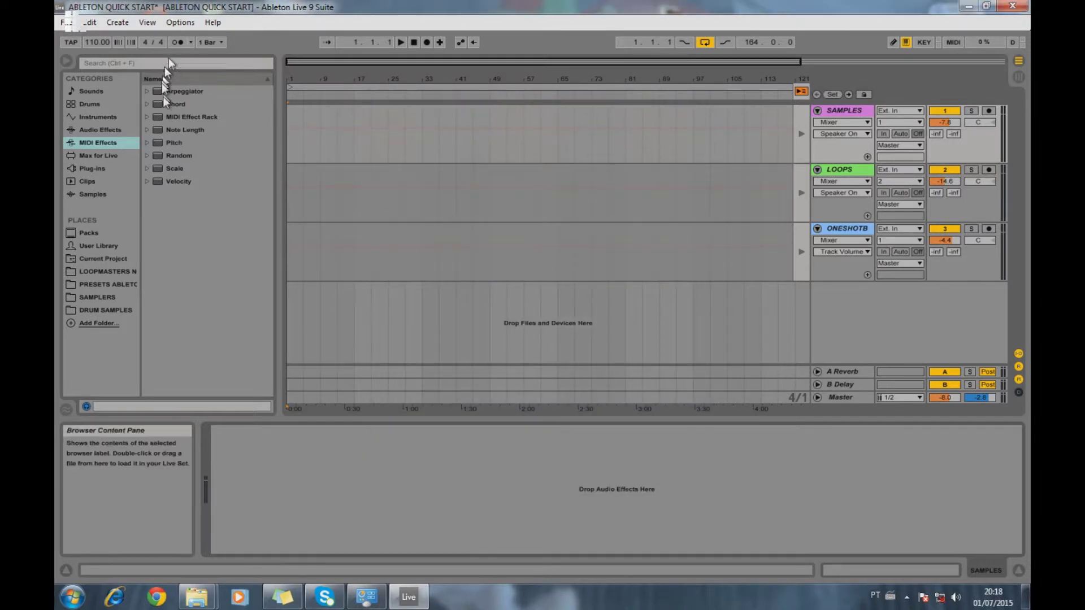
View the device chains of the SAMPLES, LOOPS and ONESHOTBATERIA tracks one after another.
left_click(833, 110)
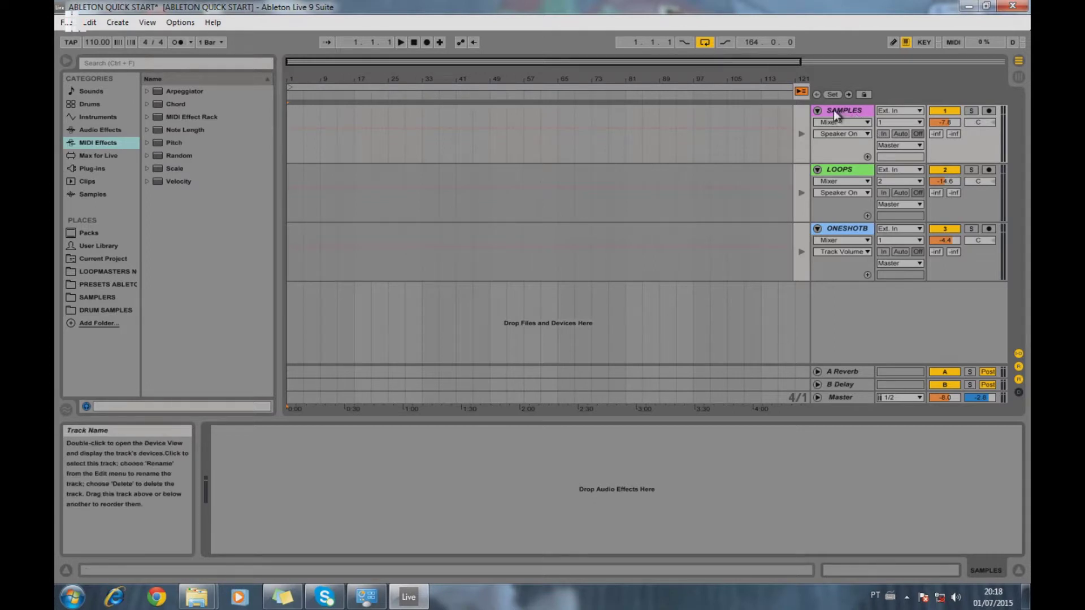
left_click(841, 171)
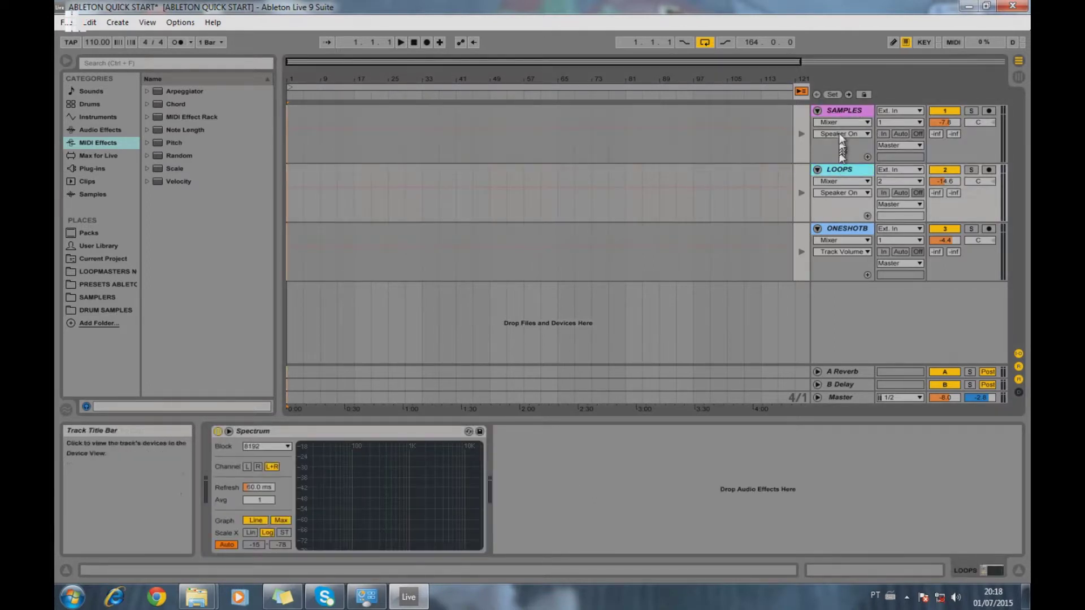
left_click(834, 164)
left_click(836, 171)
left_click(843, 228)
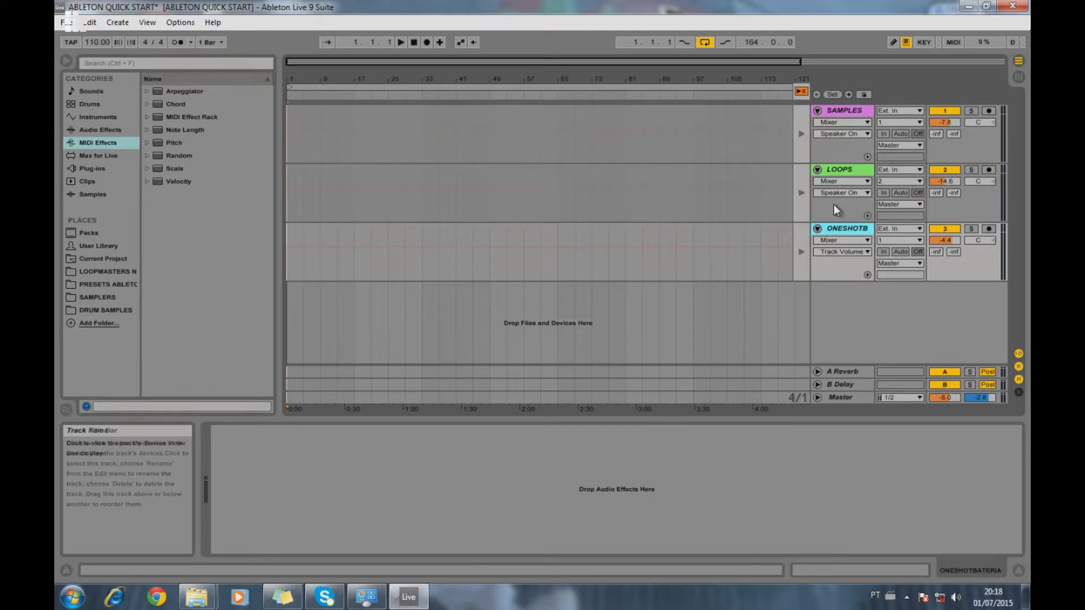
Return to the Session View and launch the FEEL01, FEEL02, BEAT01 and HATLOOP clips in turn on the LOOPS track.
left_click(1016, 77)
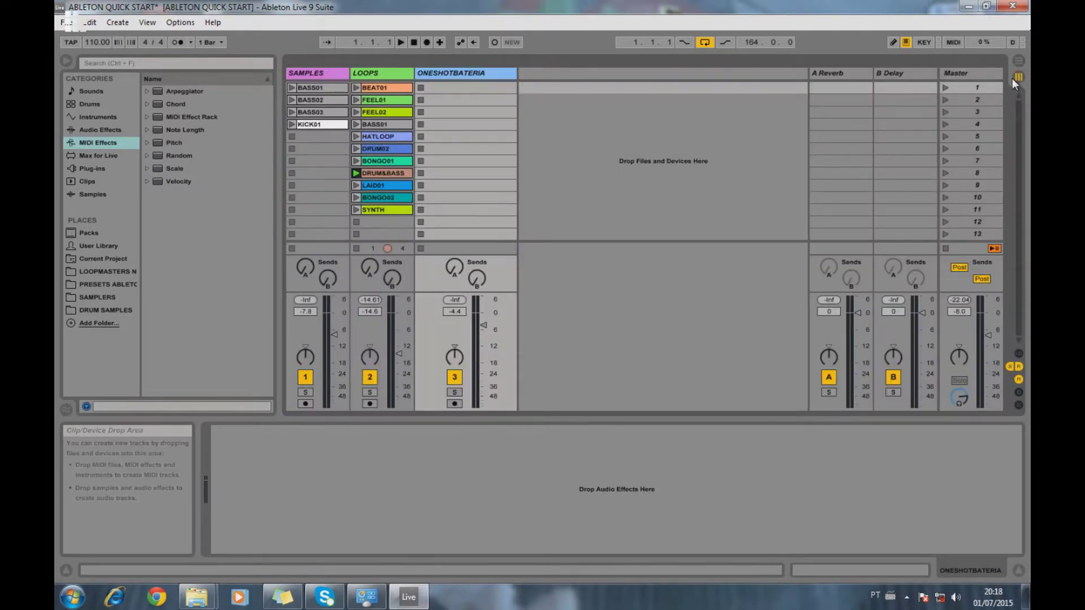
left_click(356, 100)
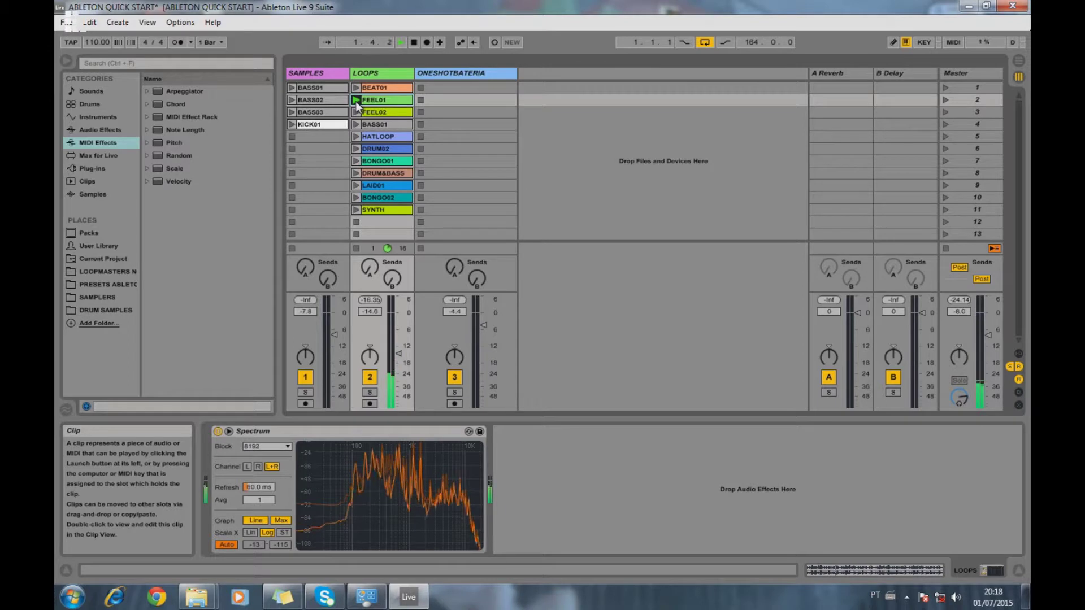
left_click(356, 112)
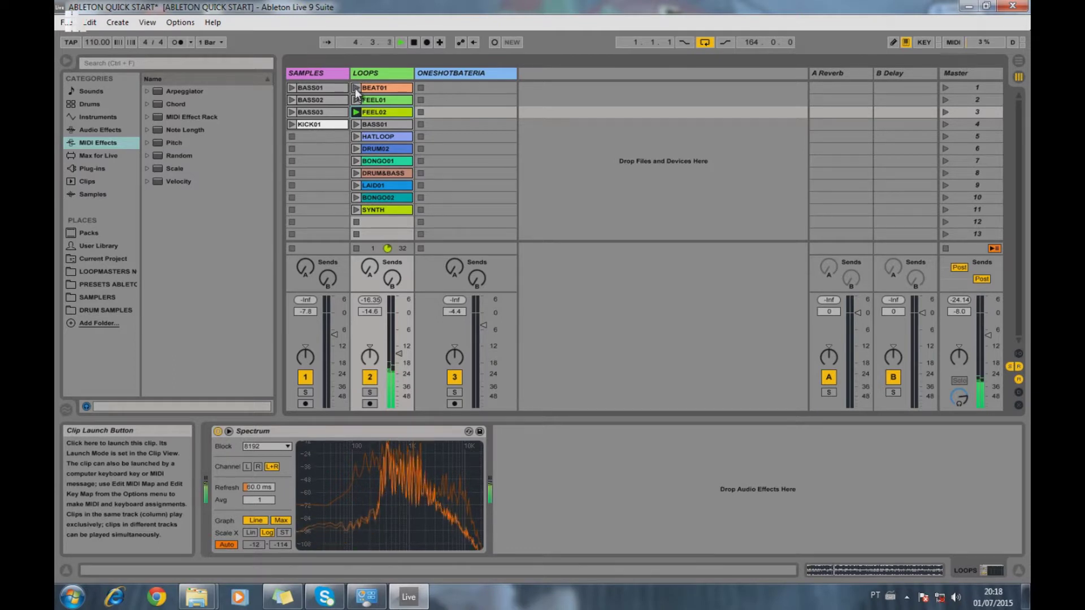
left_click(354, 87)
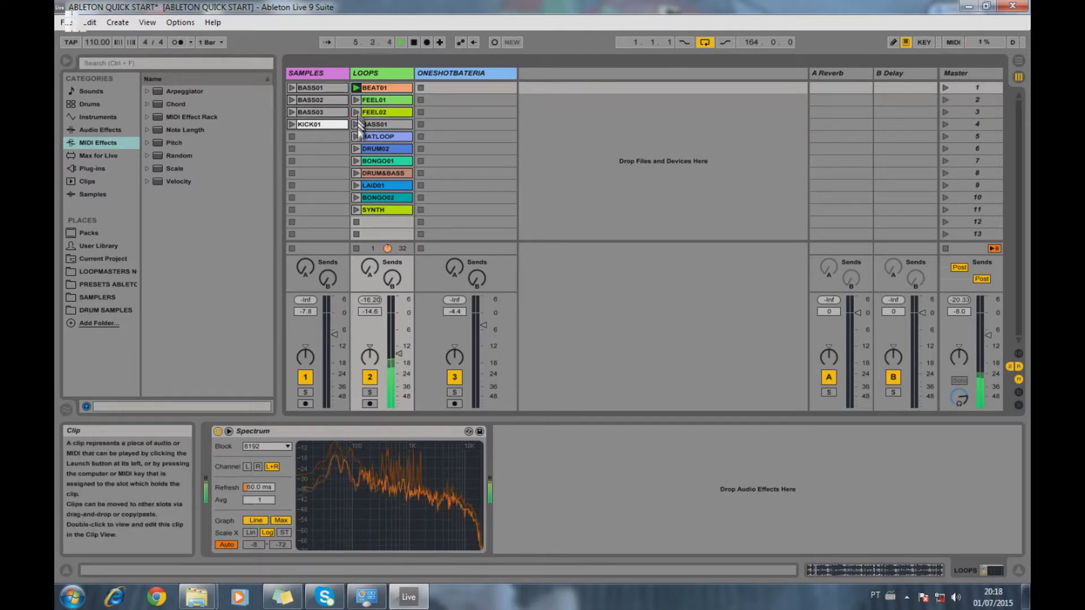
left_click(356, 137)
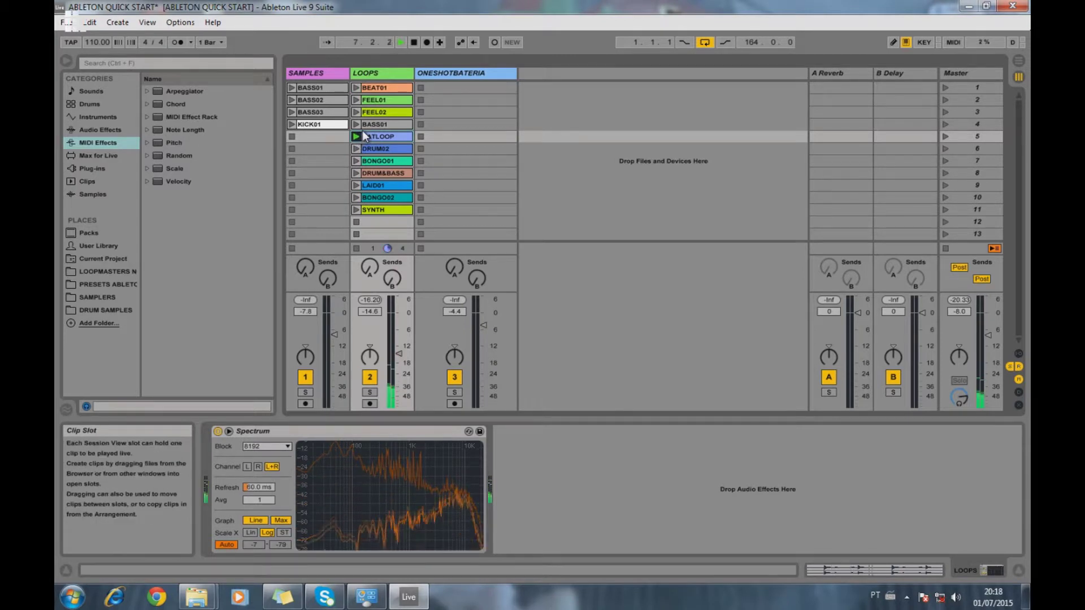
Stop the LOOPS track's clip, then show the KICK01 clip's properties on the SAMPLES track and launch it from stopped playback.
left_click(357, 248)
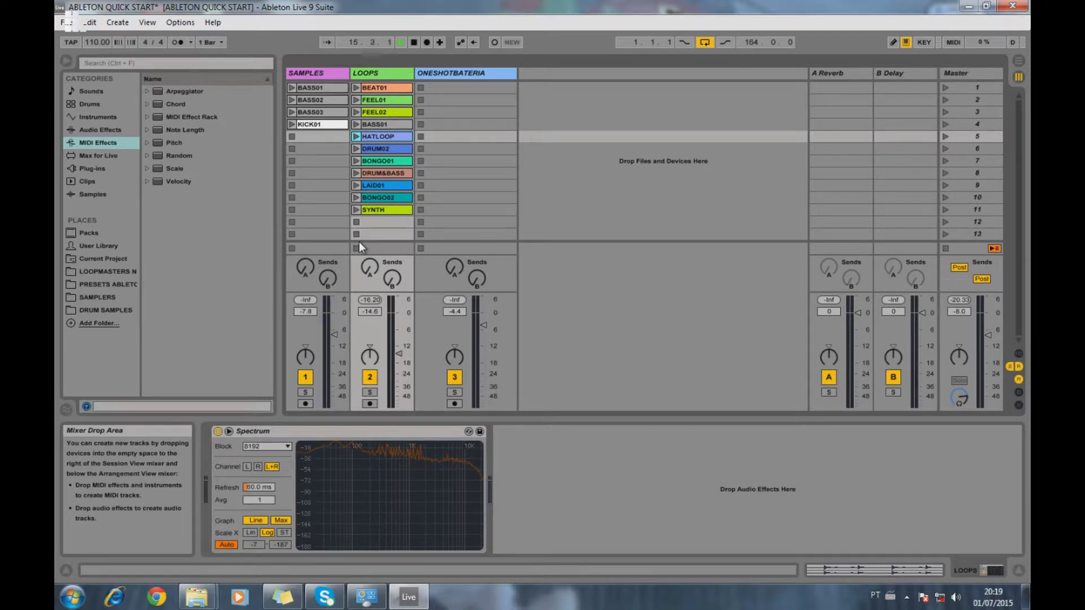
double_click(304, 124)
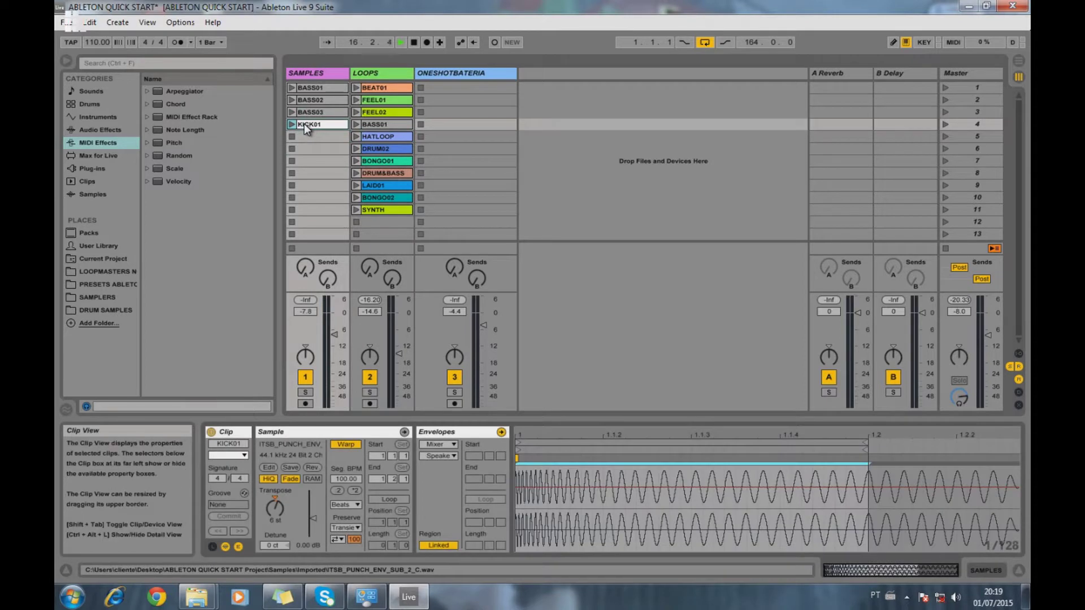
left_click(414, 43)
left_click(413, 42)
left_click(292, 124)
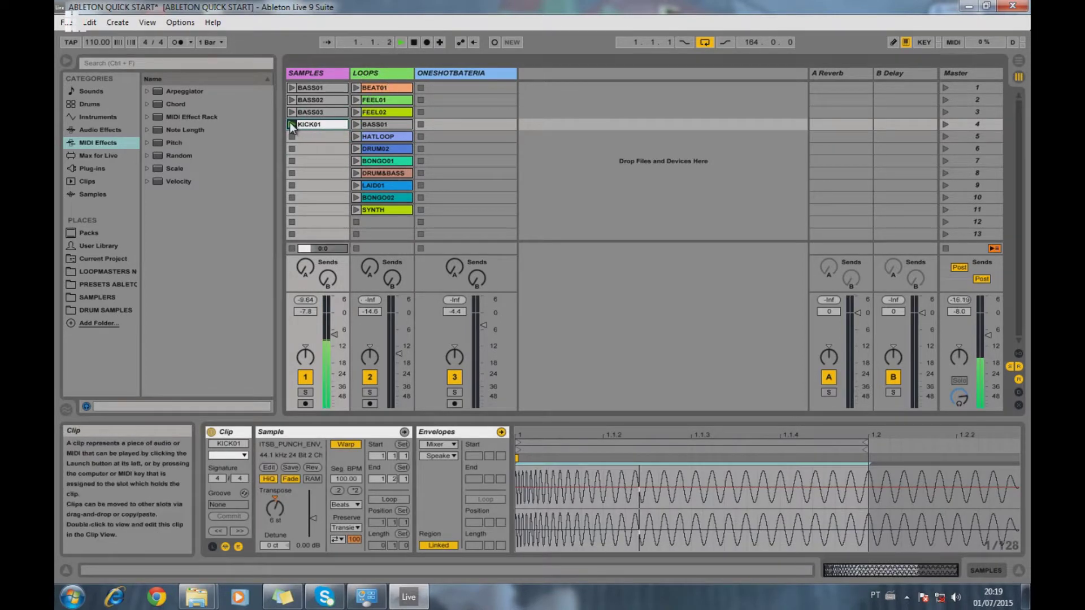
right_click(290, 122)
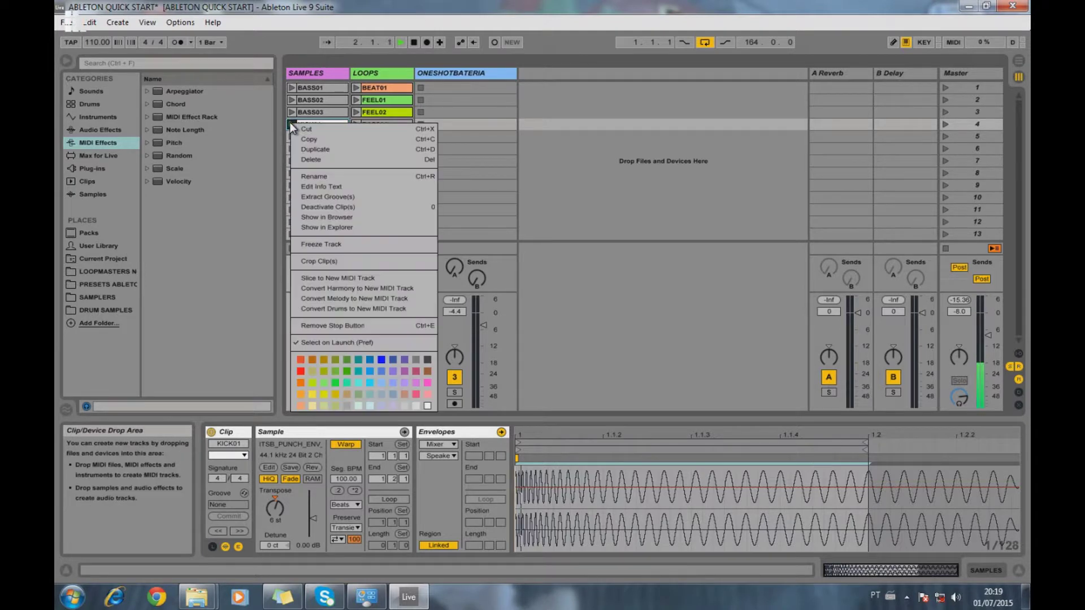
key("Escape")
left_click(290, 124)
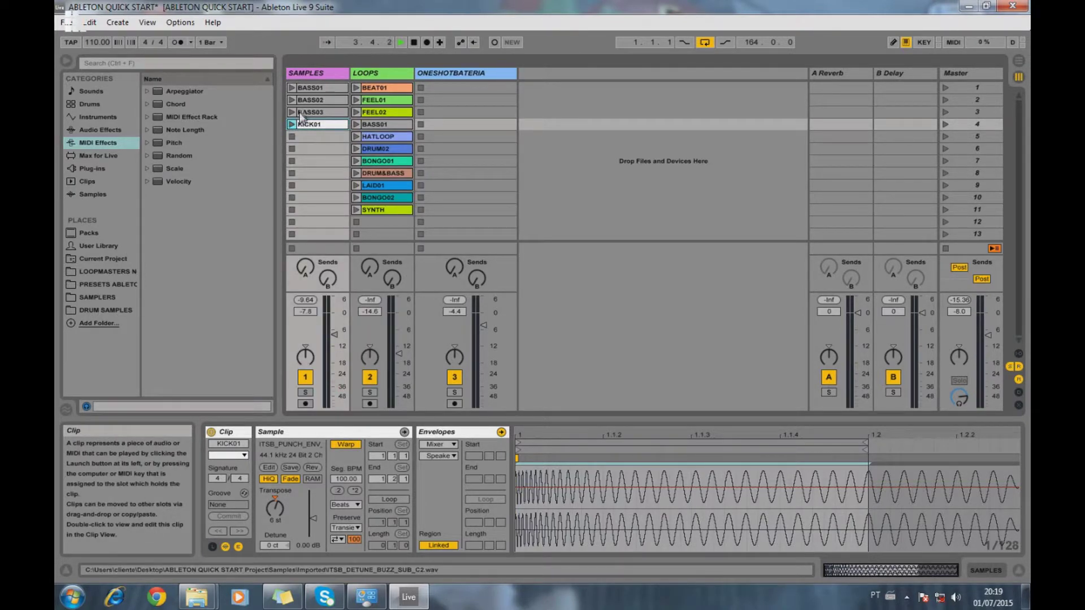
Launch the BASS01 clip on the SAMPLES track, turn off its looping and launch it again.
left_click(291, 89)
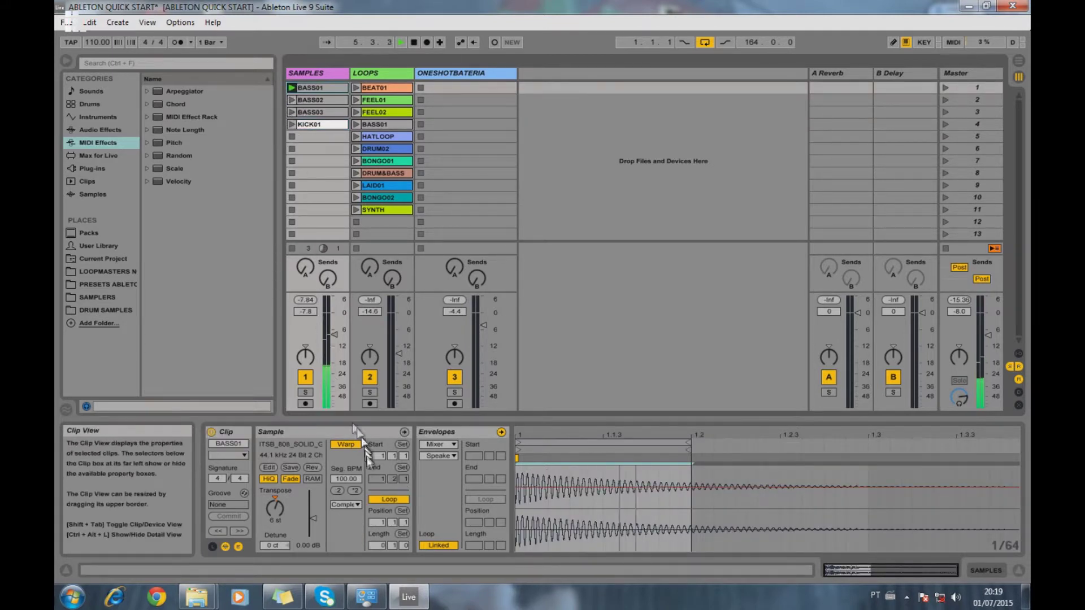
left_click(388, 499)
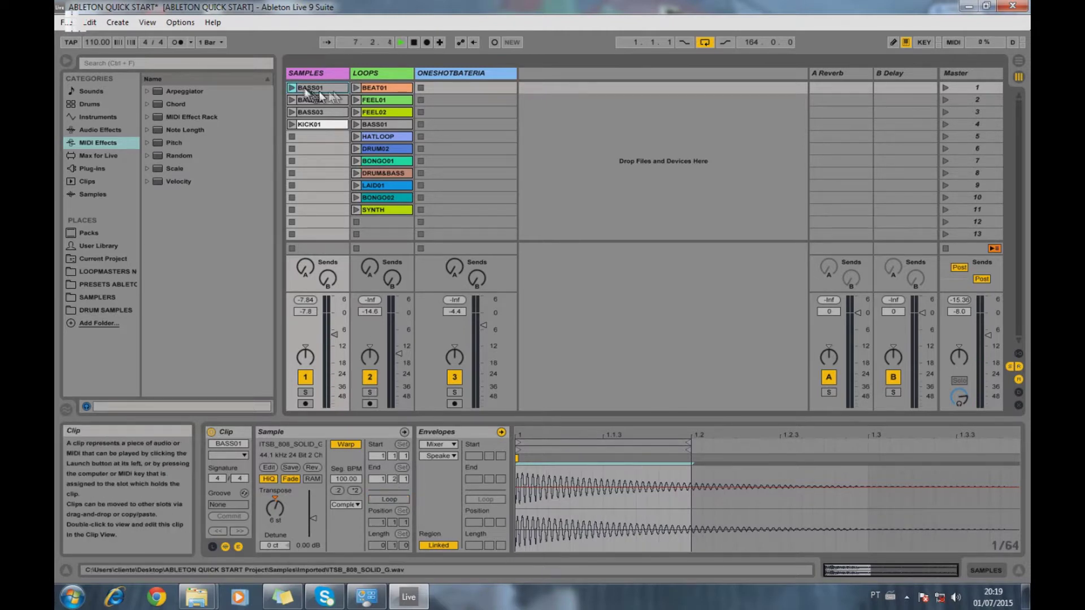
left_click(291, 87)
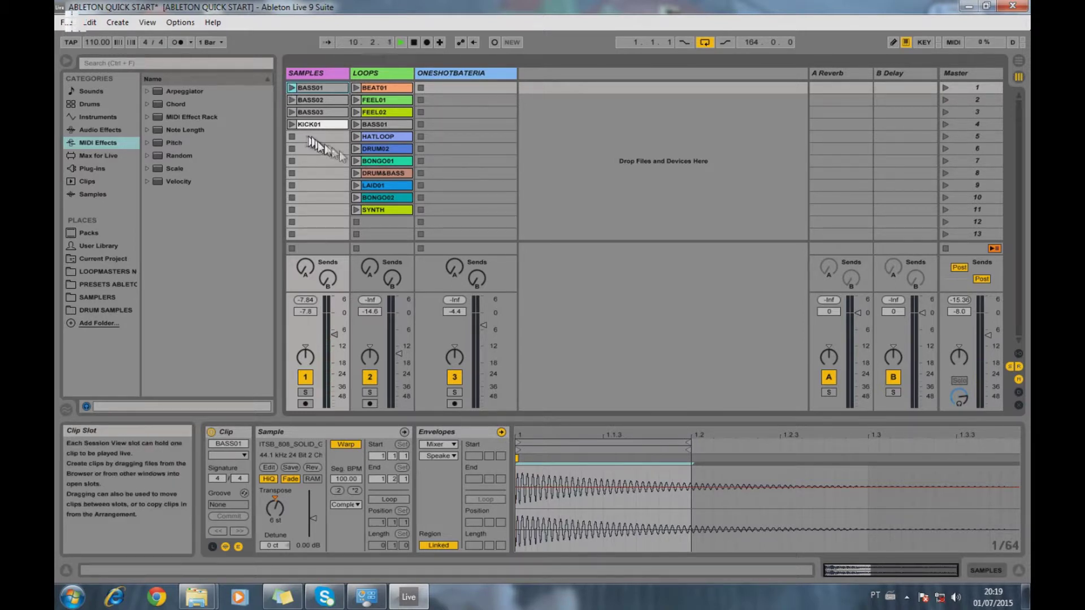
Select the ONESHOTBATERIA track, look through the folder chooser for adding a browser place, and close it without adding a folder.
left_click(451, 76)
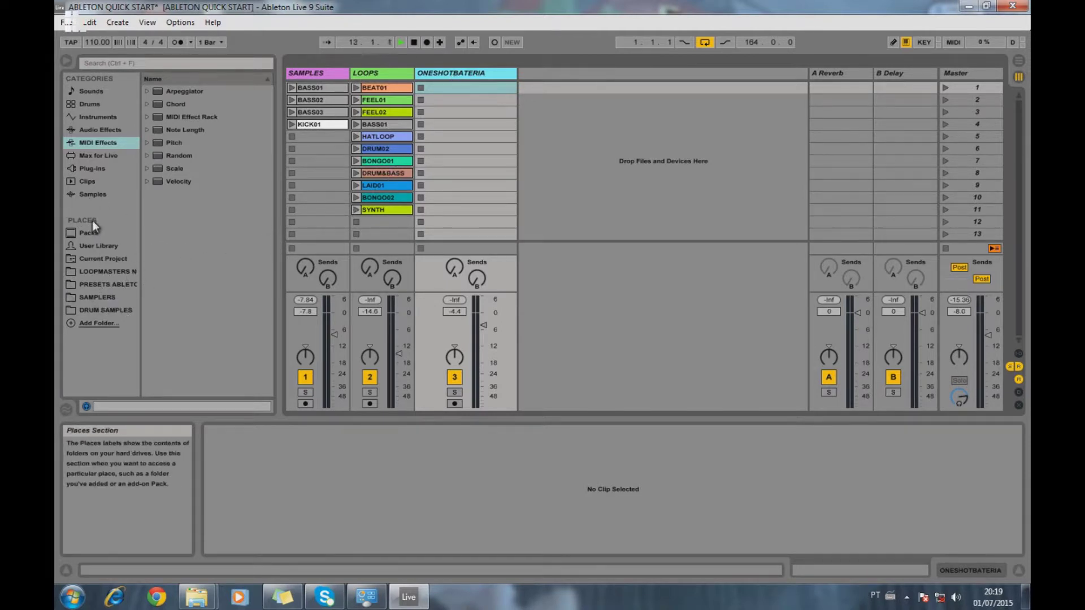
left_click(99, 323)
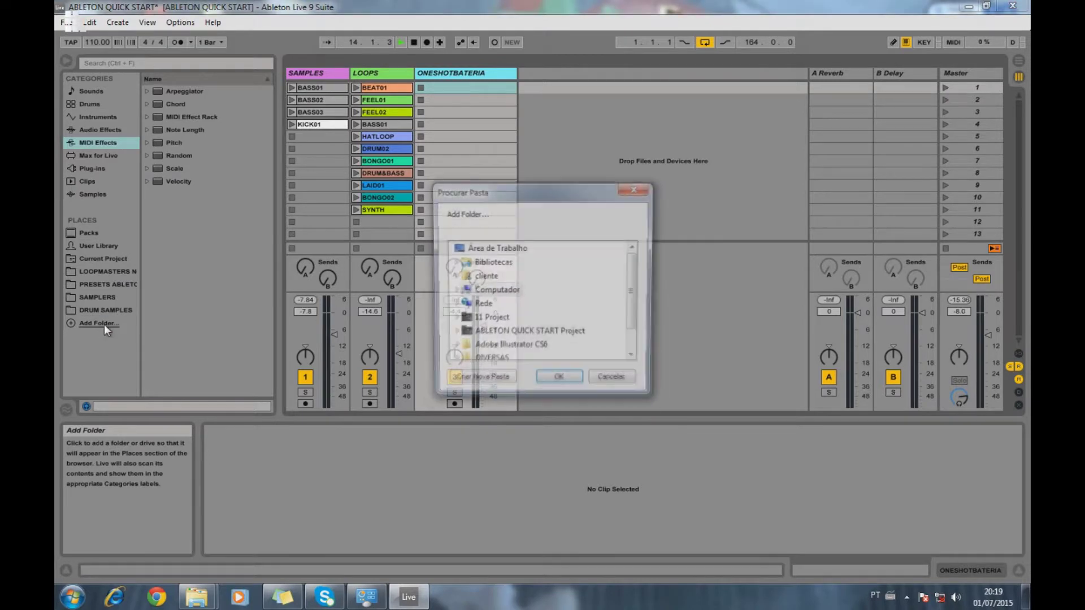
left_click(634, 188)
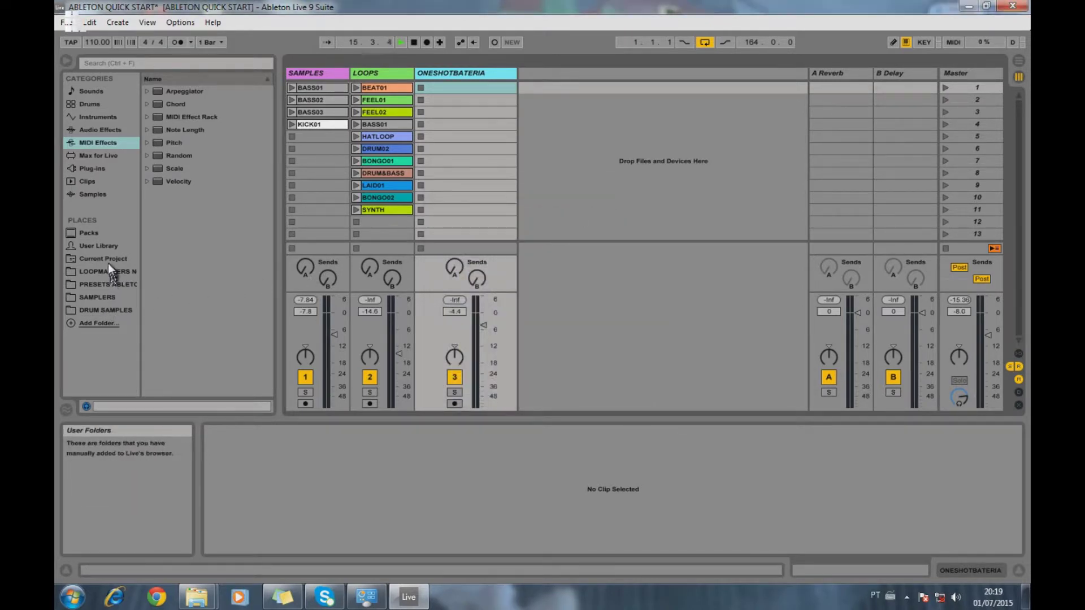
left_click(105, 324)
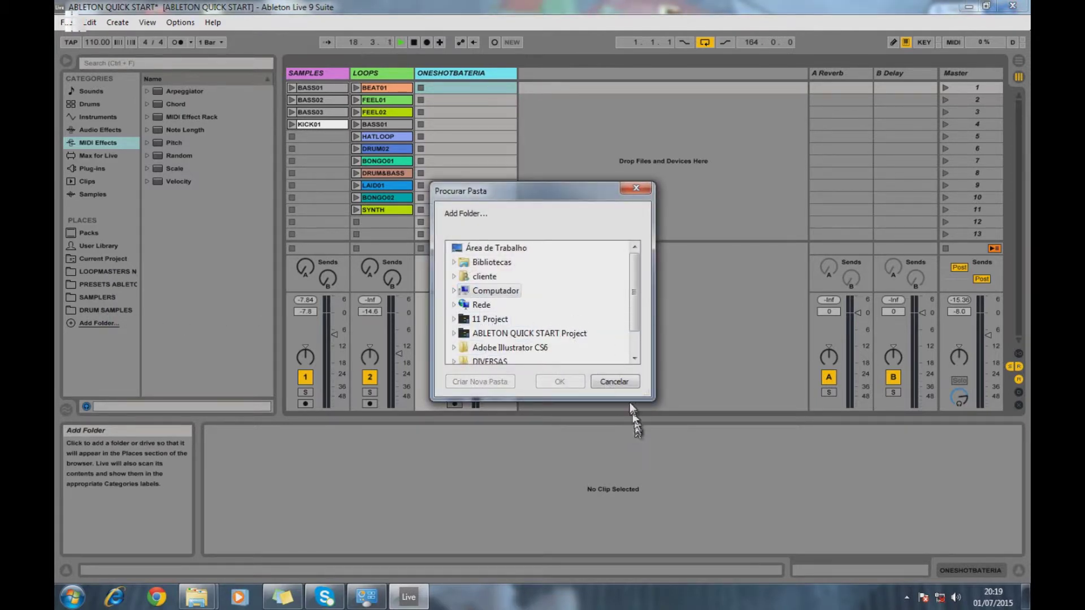
left_click_drag(635, 287, 635, 309)
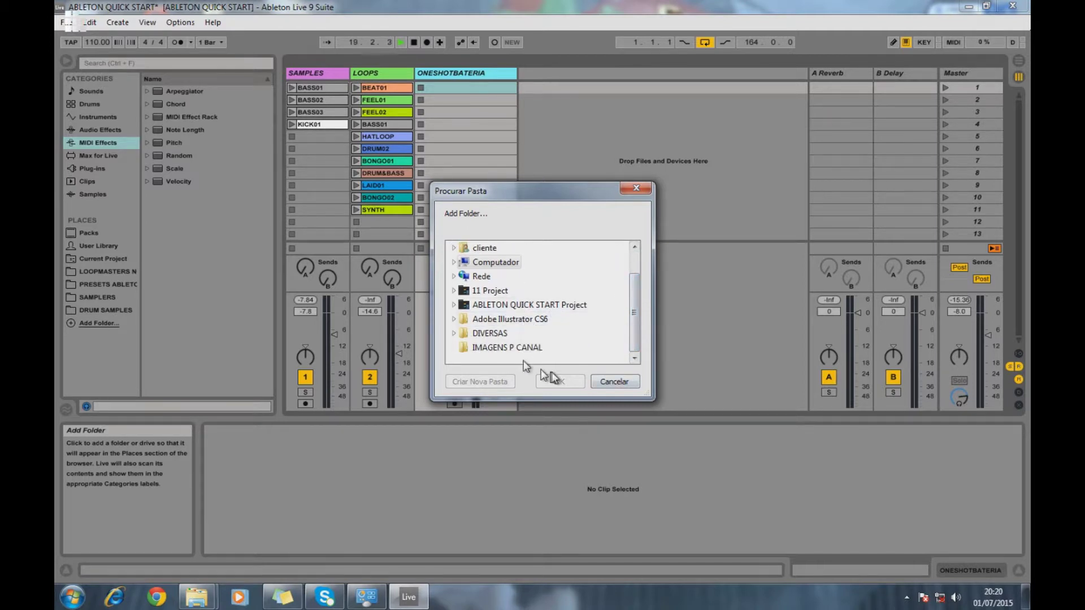
left_click(593, 382)
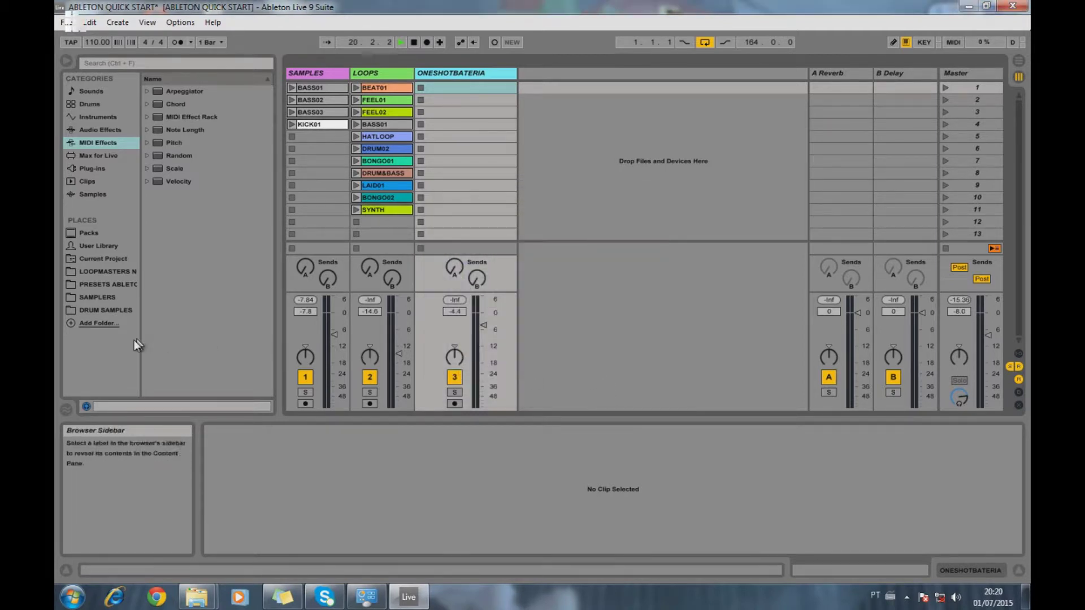
Load the Akai Linndrum samples from Bassdrum.wav to Shuffle.wav in DRUM SAMPLES into the ONESHOTBATERIA clip slots, starting at scene 1.
left_click(115, 310)
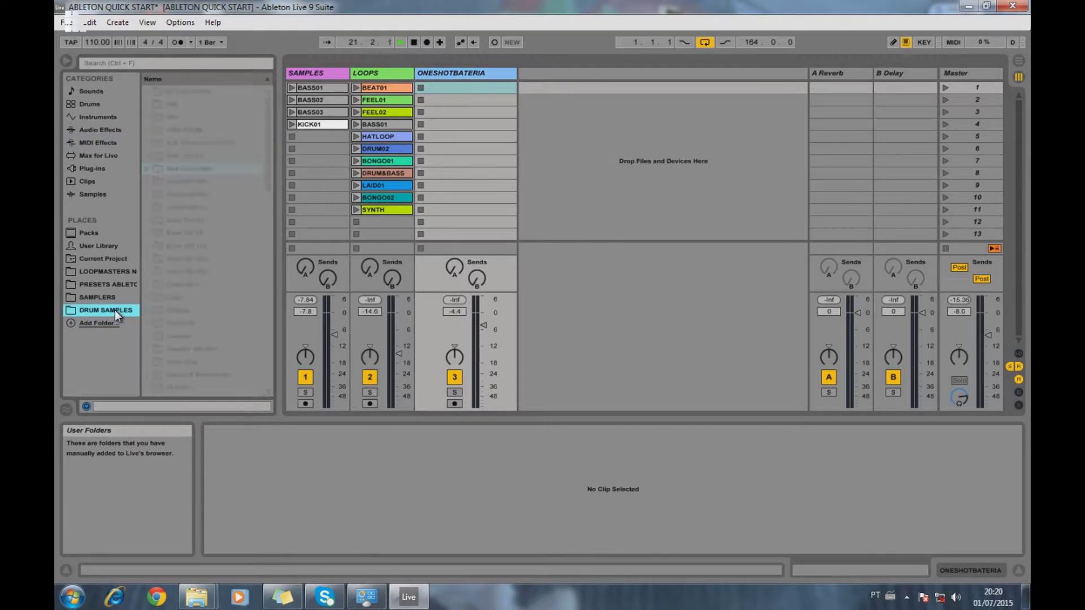
left_click(182, 168)
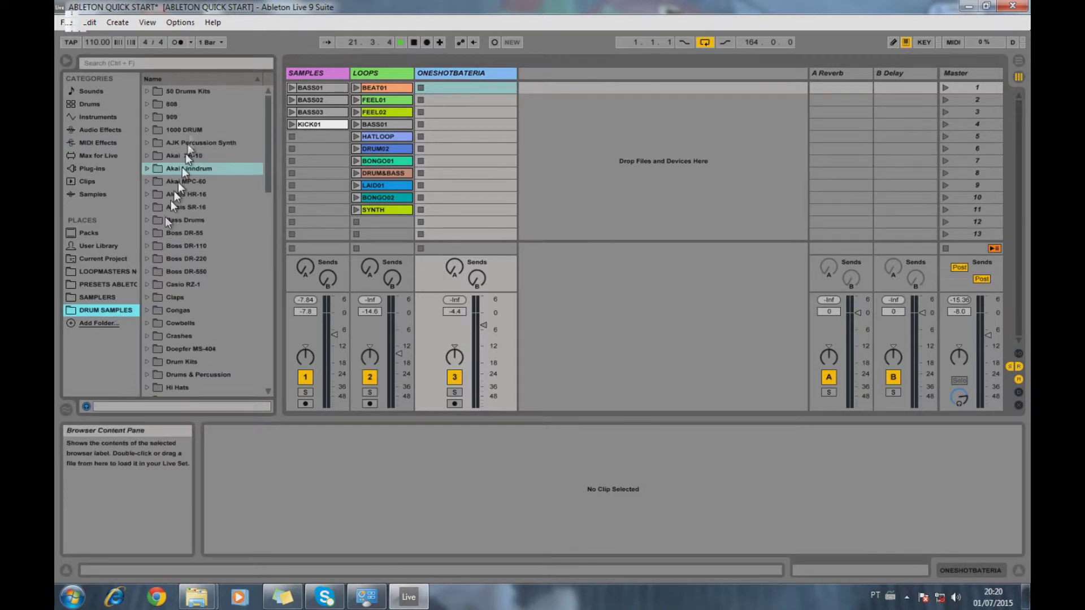
left_click(148, 169)
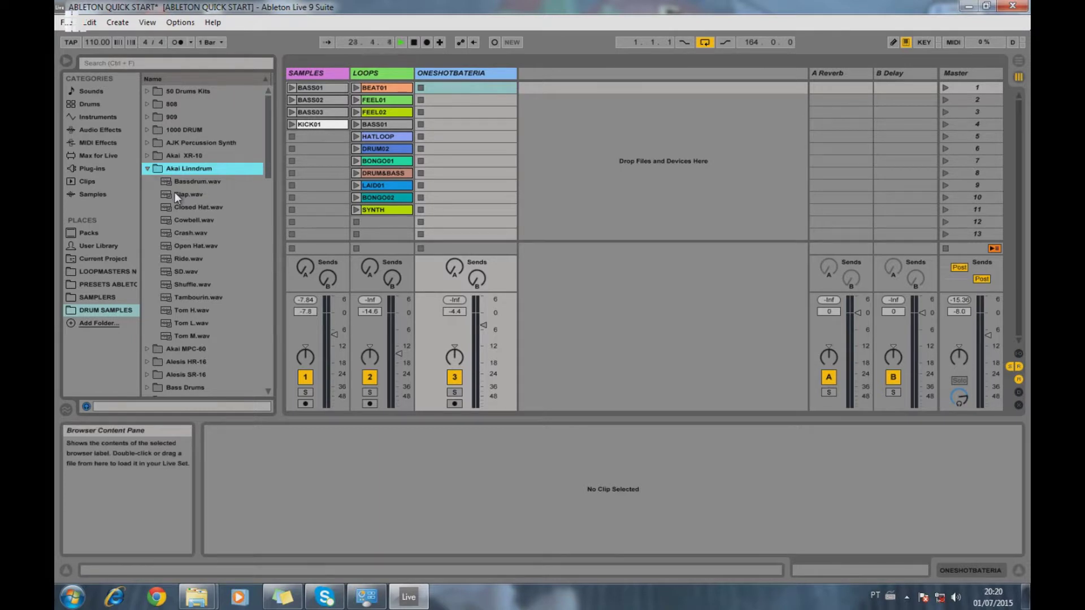
left_click(245, 284)
left_click(223, 272, "shift")
left_click_drag(223, 273, 455, 90)
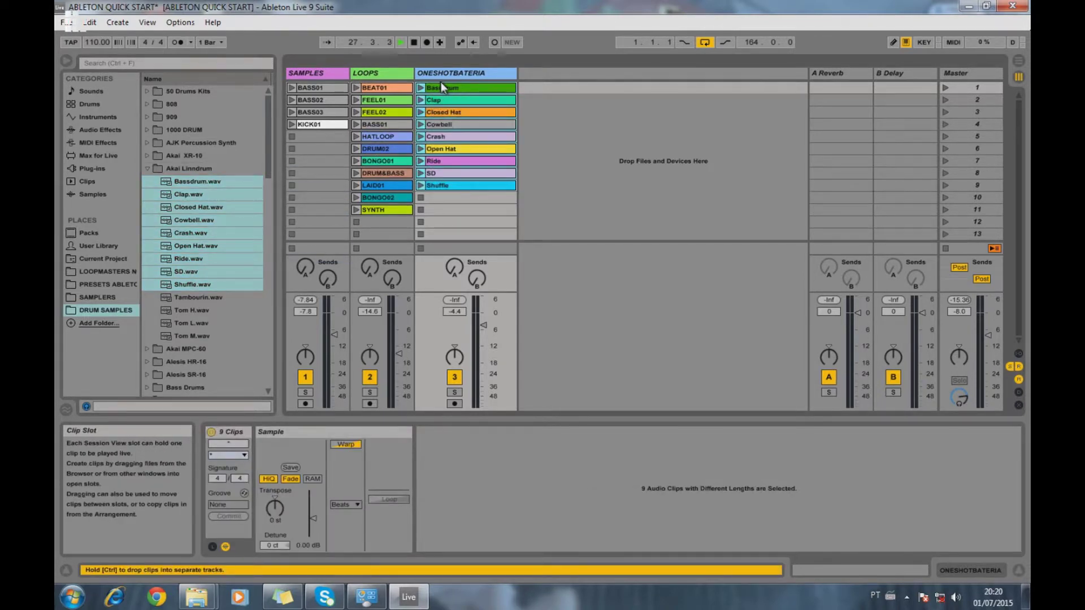
View the Bassdrum, Clap and Closed Hat clips in turn, and lower the ONESHOTBATERIA track's volume to -6.8 dB.
left_click(441, 88)
left_click(450, 100)
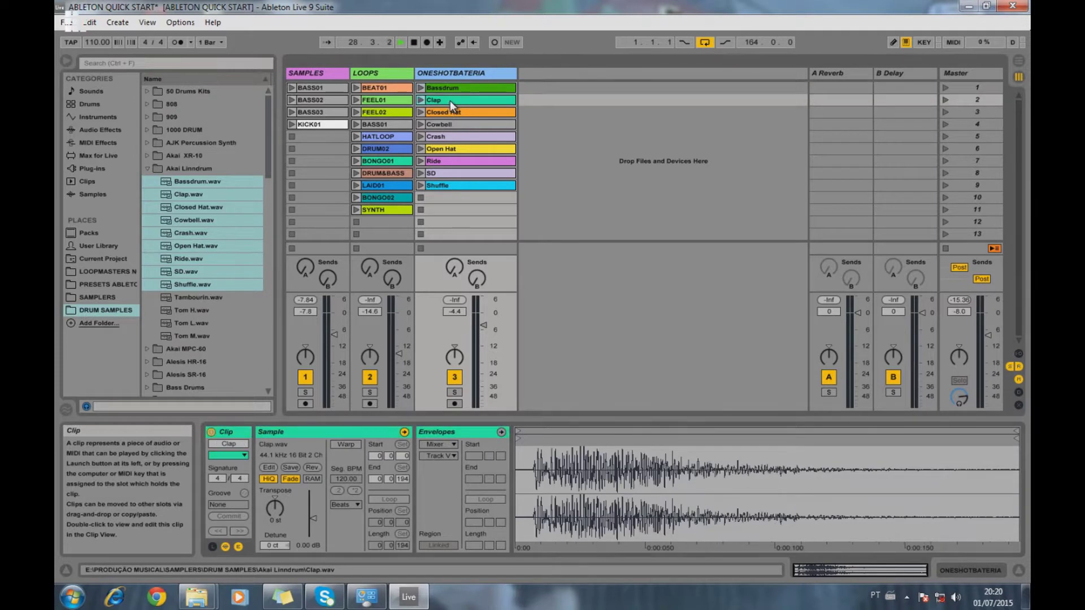
left_click(450, 112)
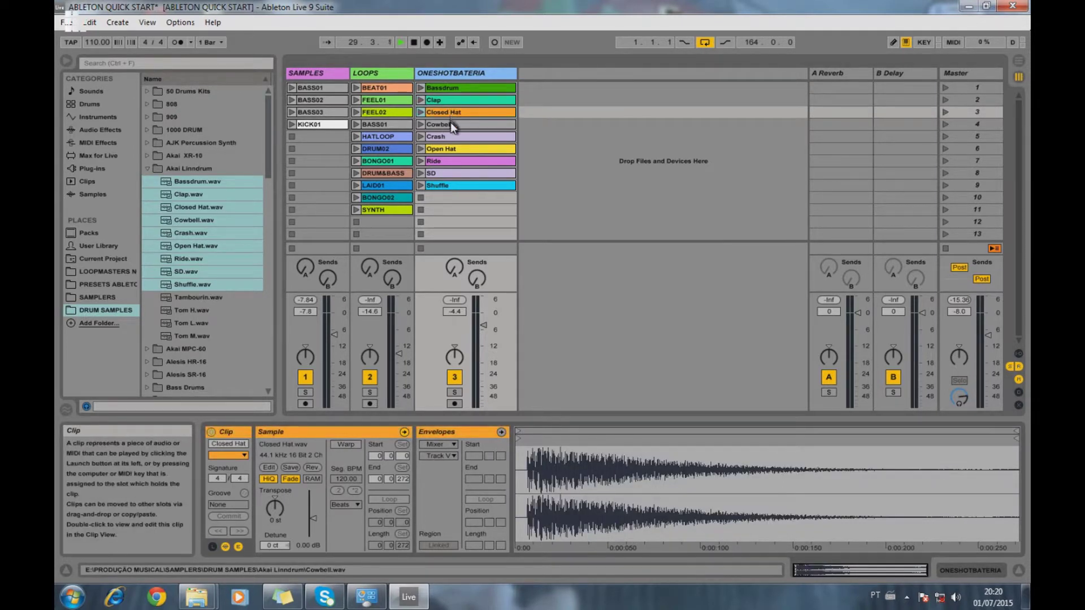
left_click_drag(488, 328, 486, 334)
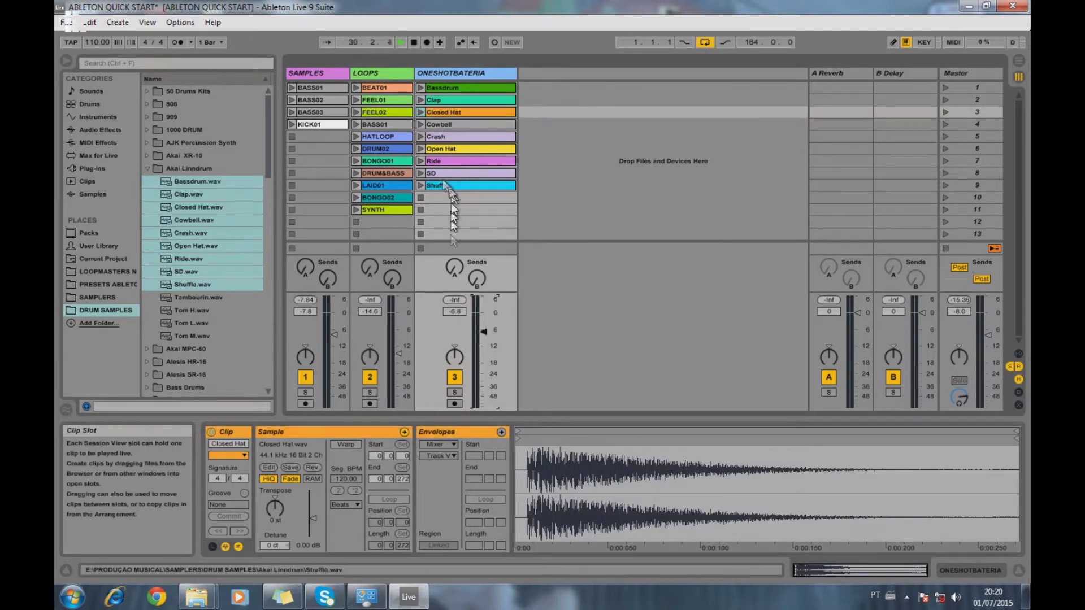
Audition the Clap, Bassdrum and Crash clips on the ONESHOTBATERIA track, and stop the track's playback.
left_click(422, 100)
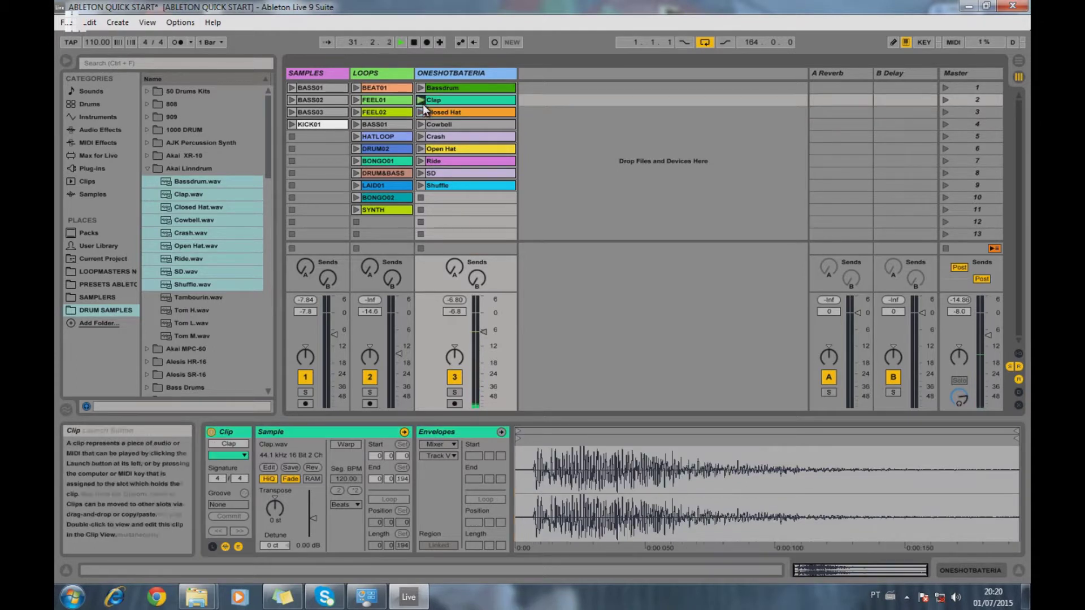
left_click(422, 89)
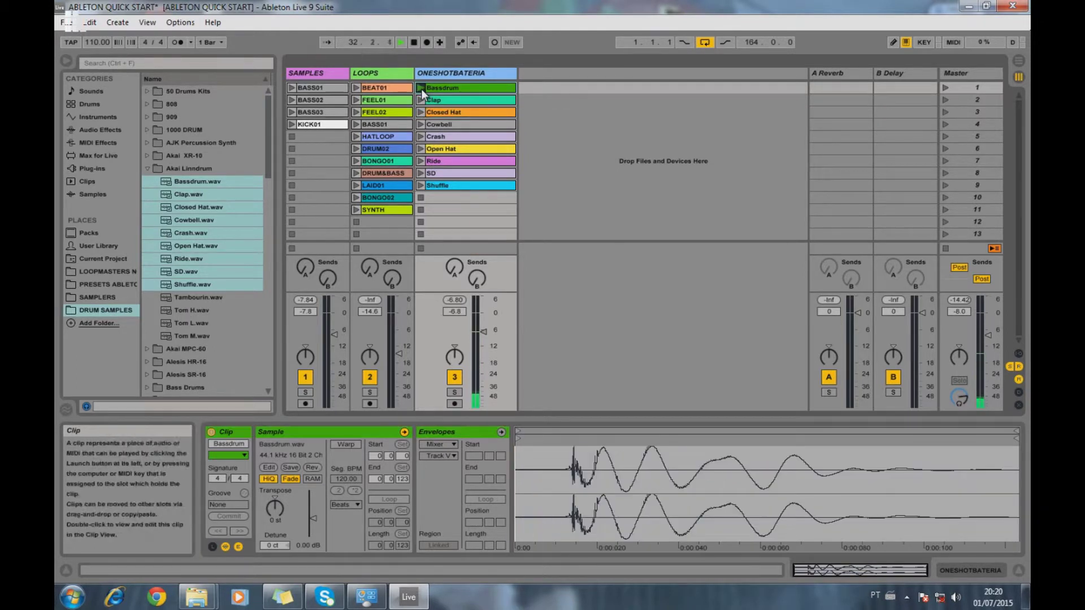
right_click(420, 138)
left_click(421, 137)
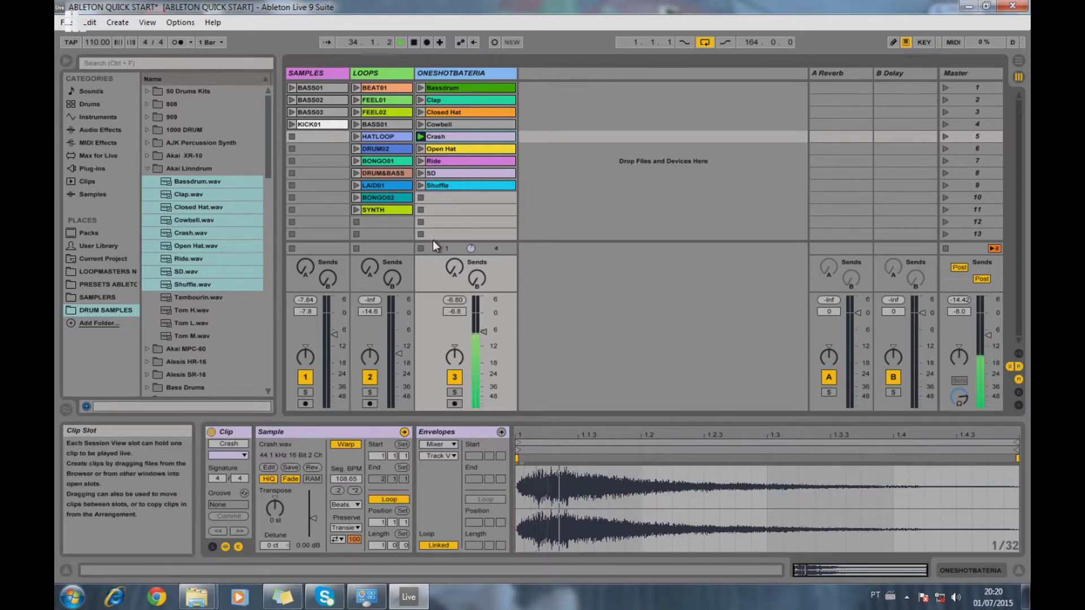
left_click(420, 248)
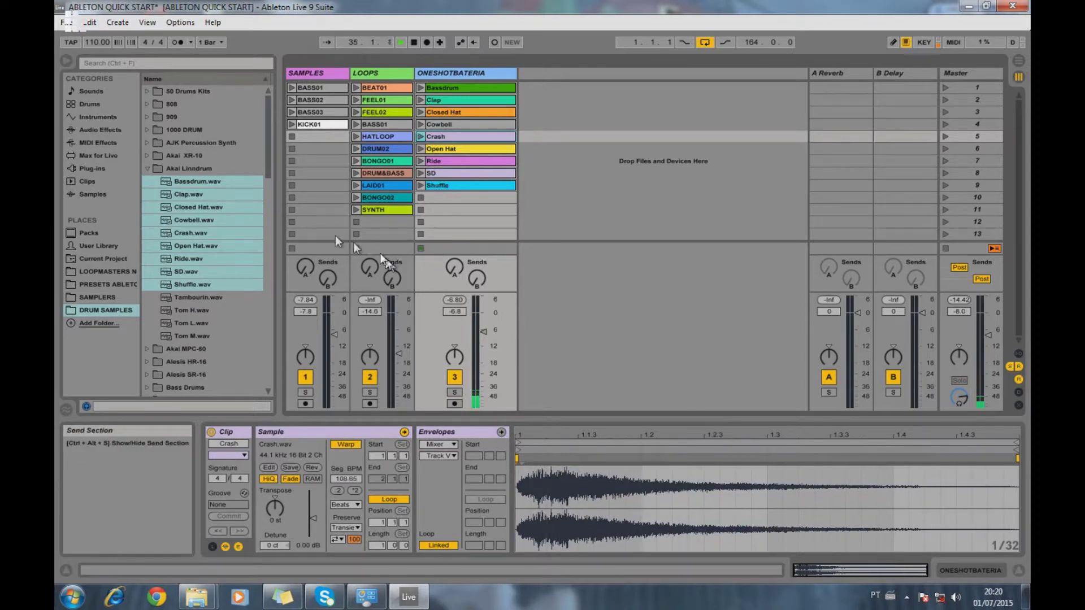
Collapse the Akai Linndrum folder, load the Impulse instrument onto a new track after ONESHOTBATERIA and widen that track.
left_click(145, 168)
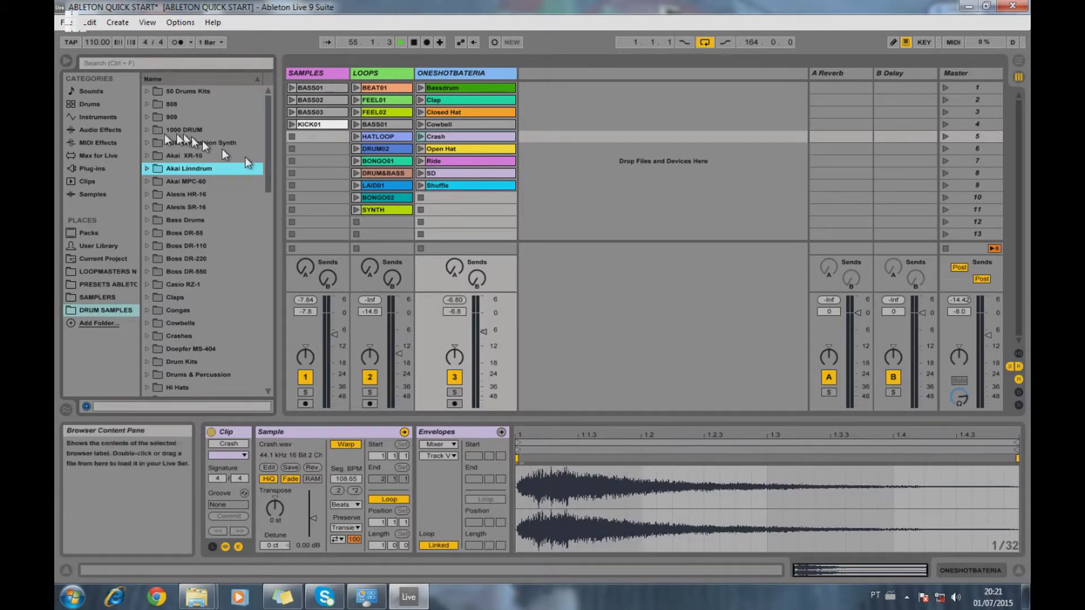
left_click(90, 118)
left_click_drag(186, 155, 581, 111)
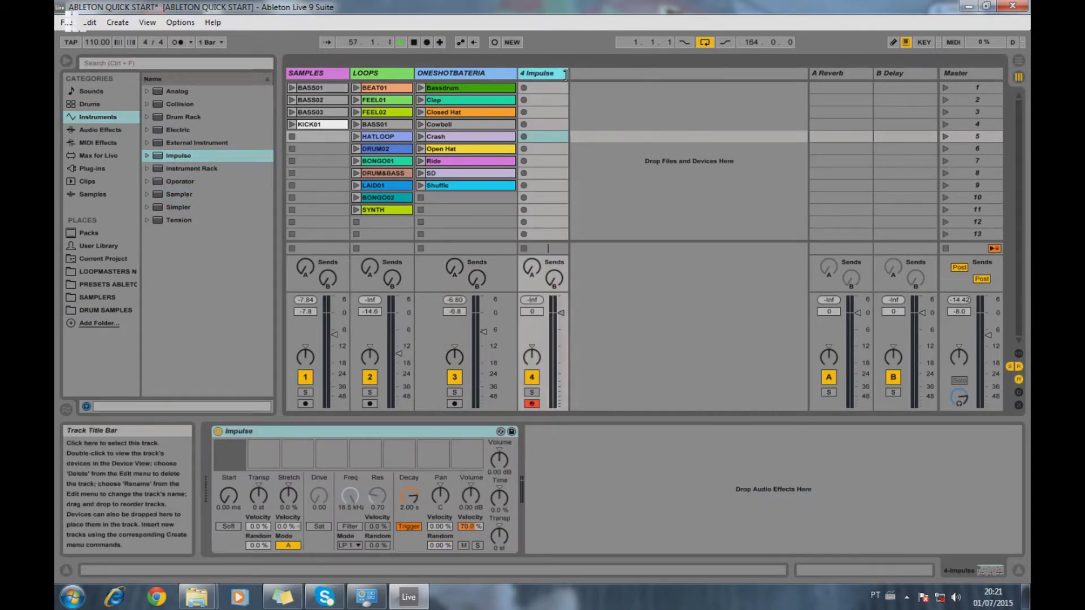
left_click_drag(583, 73, 694, 76)
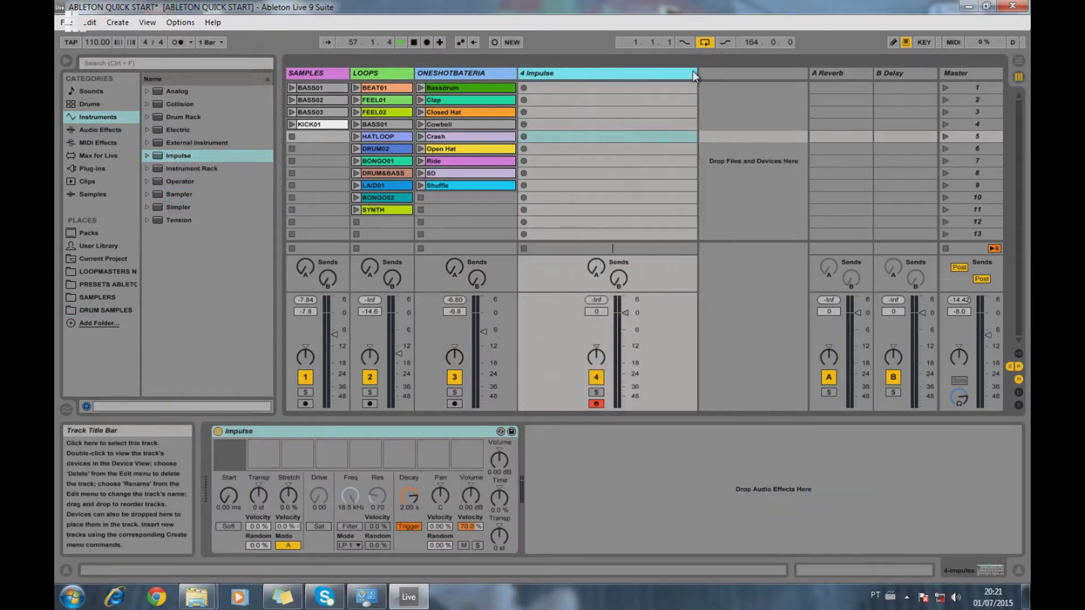
Load the Bassdrum, Clap, Closed Hat, Cowbell and Crash clips into Impulse's first five sample slots in order.
left_click(235, 463)
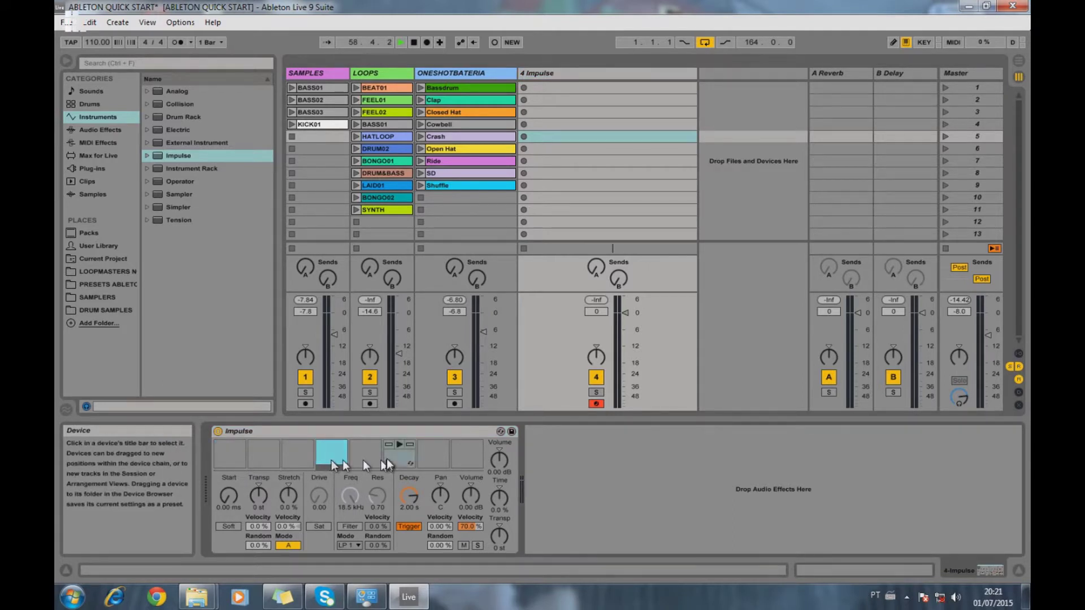
left_click_drag(443, 90, 237, 459)
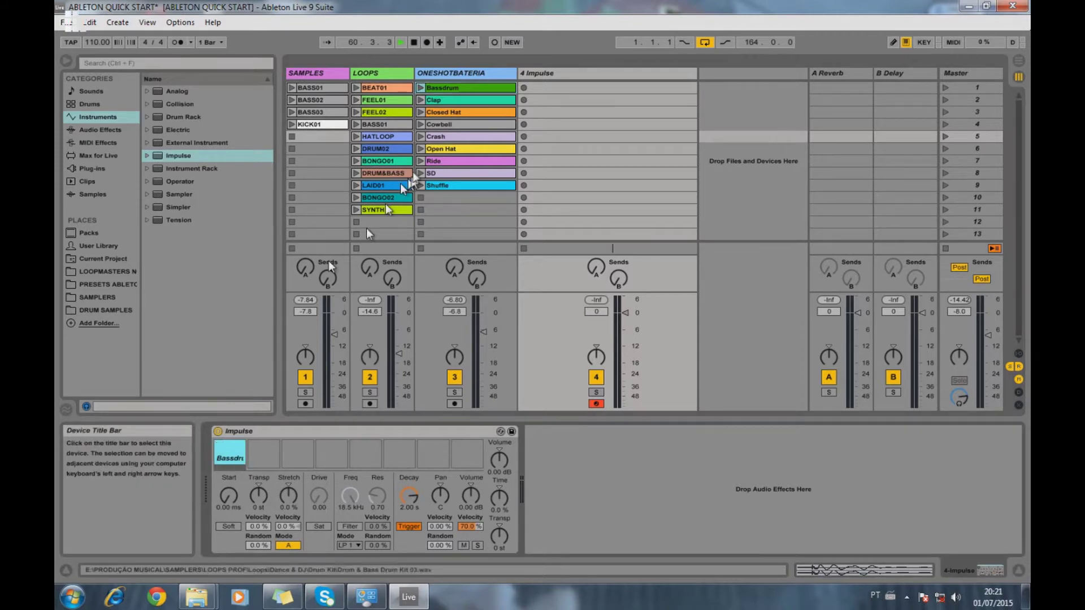
left_click(431, 113)
left_click_drag(433, 100, 263, 457)
left_click_drag(443, 112, 296, 458)
left_click(447, 125)
left_click_drag(446, 124, 332, 458)
left_click(453, 134)
left_click_drag(453, 135, 366, 458)
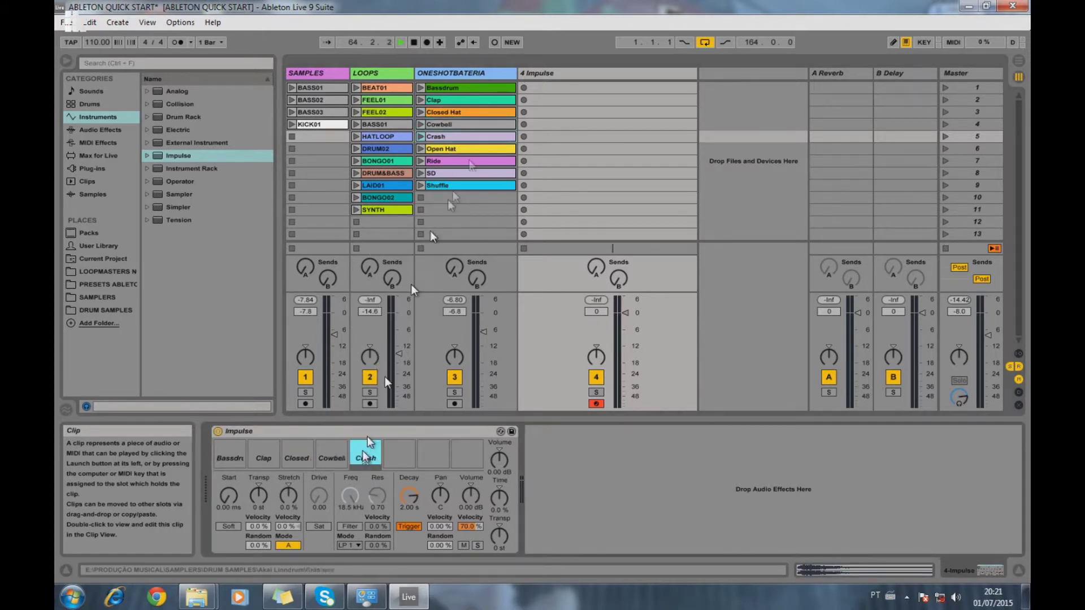
Fill Impulse's last three sample slots with the Open Hat, Ride and SD clips.
left_click(472, 150)
left_click_drag(472, 149, 399, 454)
left_click(452, 173)
left_click_drag(451, 162, 433, 457)
left_click_drag(478, 173, 467, 458)
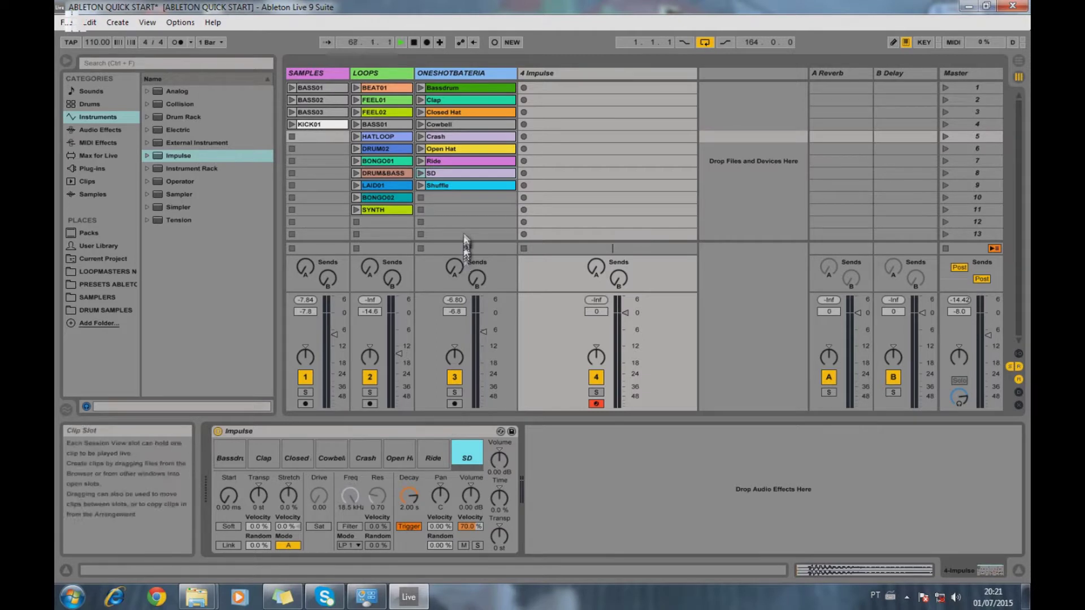
Replace the Cowbell sample in Impulse's fourth slot with the Shuffle clip, and select the Impulse track.
left_click(458, 187)
left_click_drag(457, 187, 439, 395)
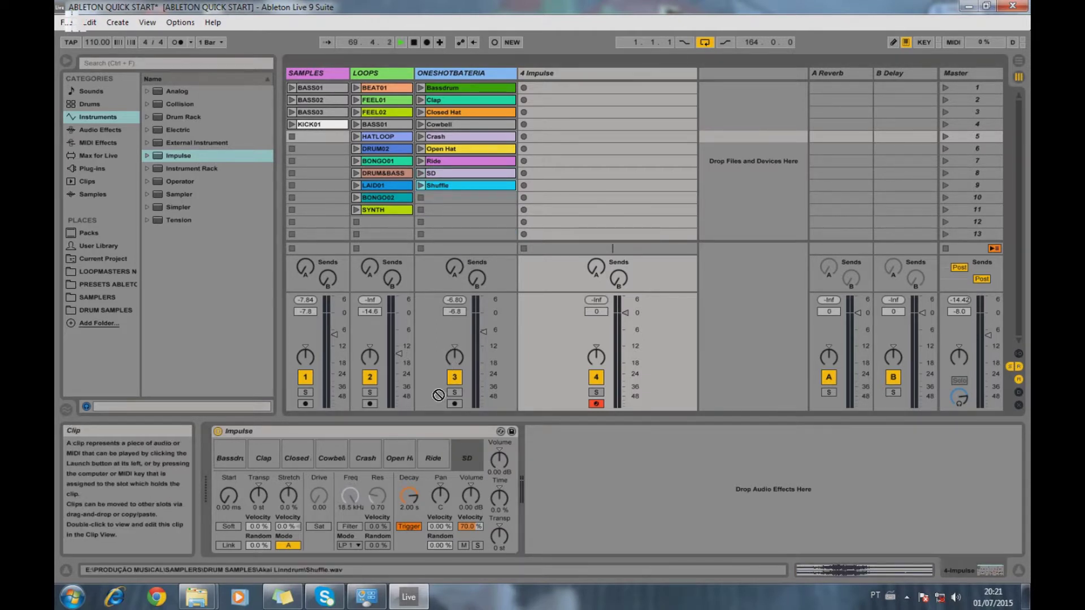
left_click_drag(439, 395, 332, 457)
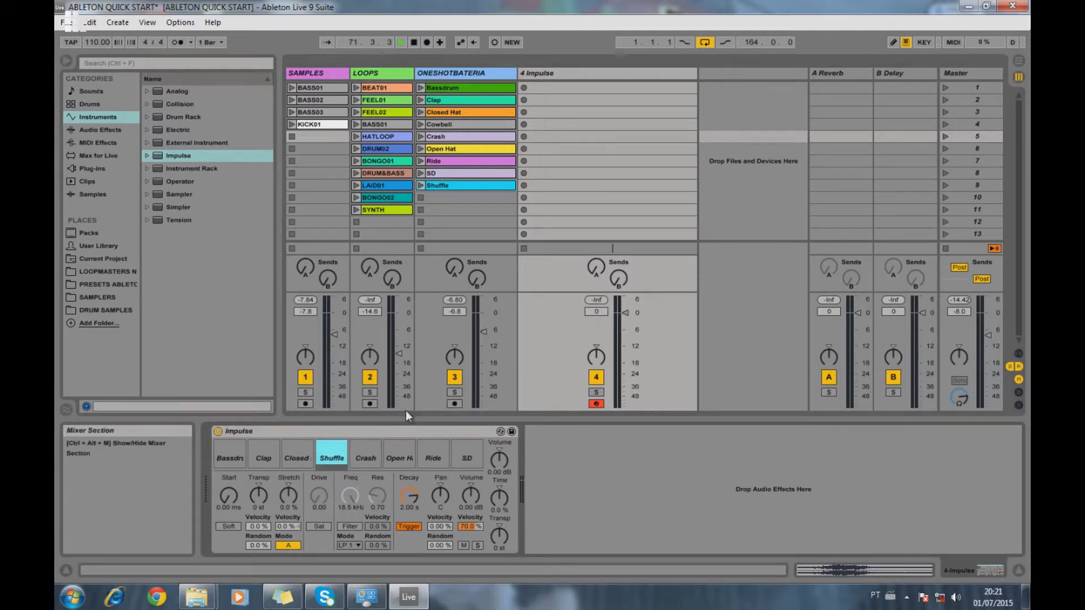
double_click(566, 74)
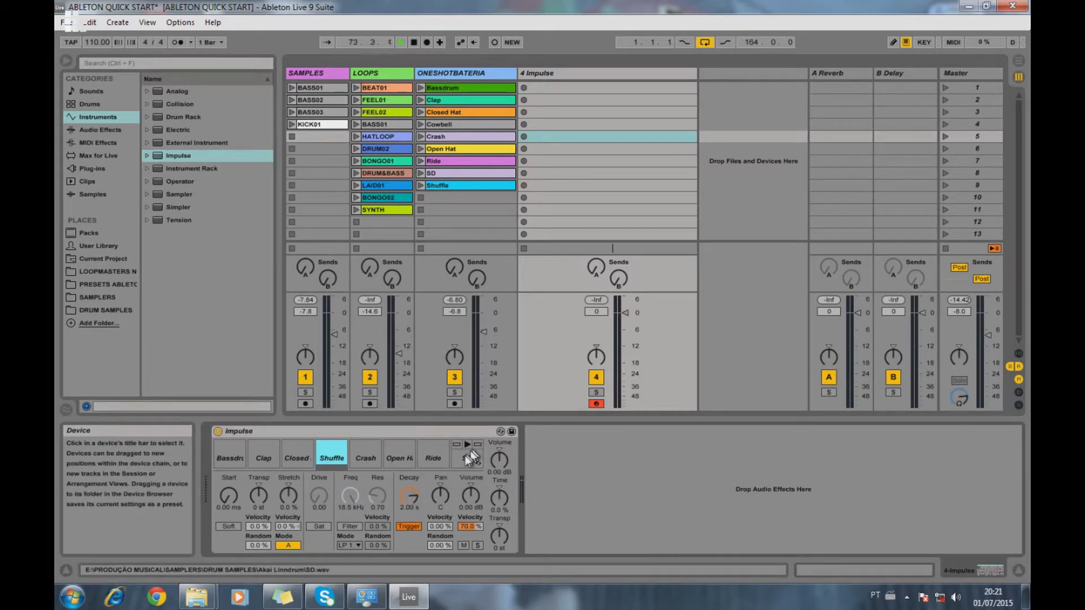
Audition the Clap and Shuffle slots, lowering the Impulse track's volume to -5.0 and Impulse's overall volume to -4.00 dB.
left_click(264, 443)
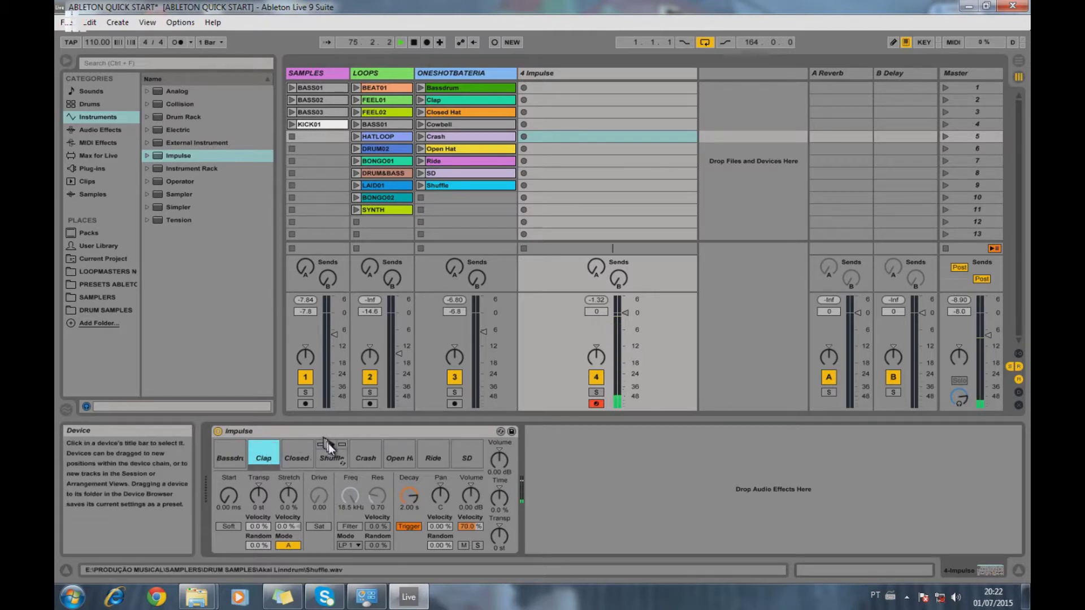
left_click(328, 445)
left_click_drag(622, 323, 625, 335)
left_click_drag(499, 461, 498, 465)
Audition the Shuffle, Crash, Closed Hat, Clap and Bassdrum samples in Impulse.
left_click(329, 444)
left_click(366, 445)
left_click(296, 444)
left_click(264, 444)
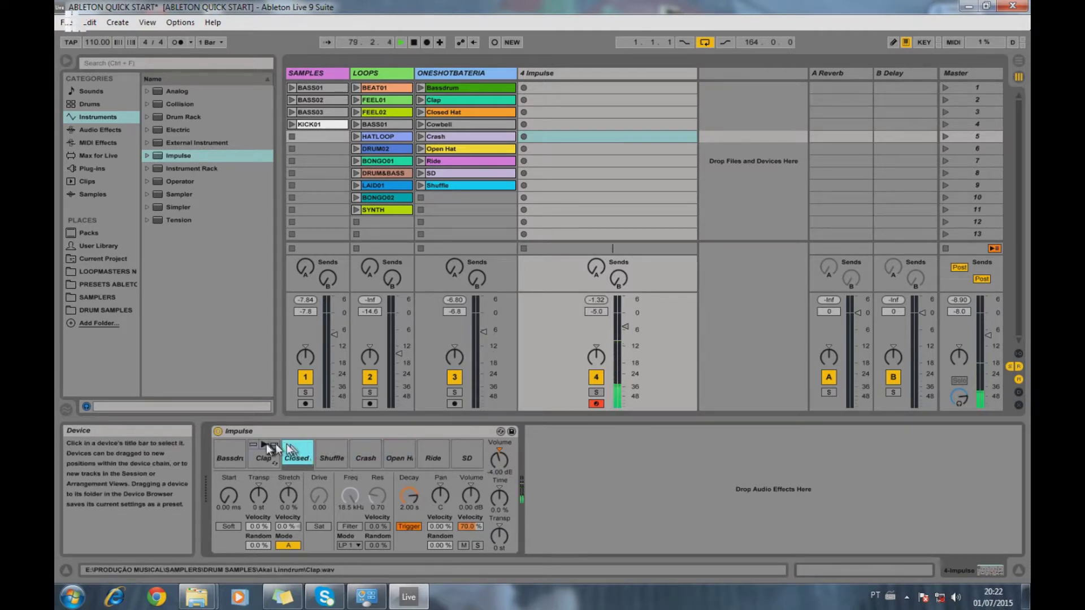
left_click(234, 446)
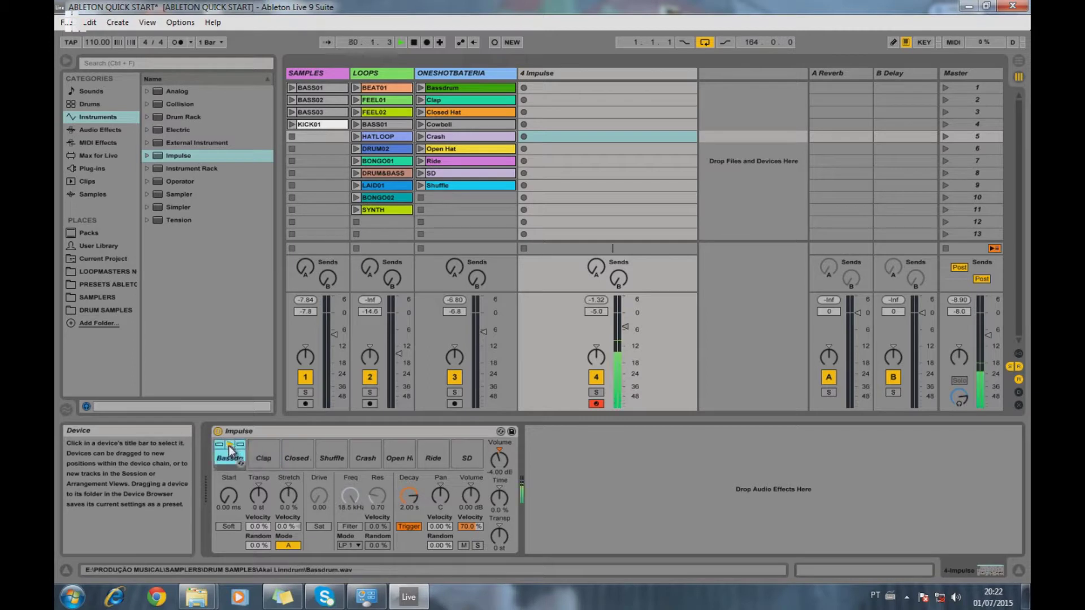
Create a MIDI clip in the Impulse track's first slot and place a Bassdrum note on each of its four beats.
double_click(577, 88)
left_click_drag(593, 420, 596, 333)
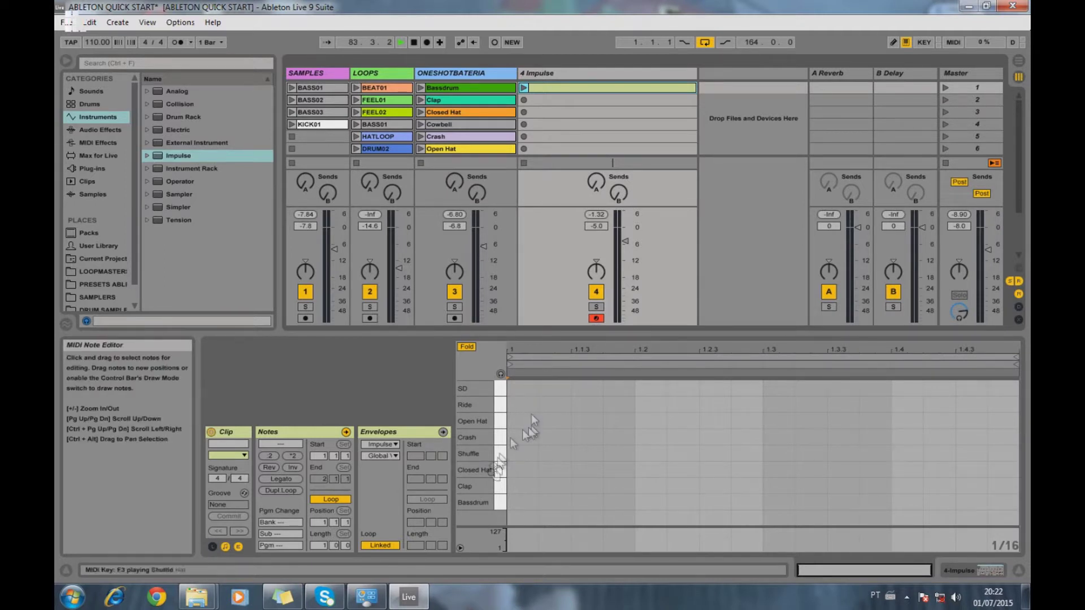
double_click(514, 500)
double_click(650, 502)
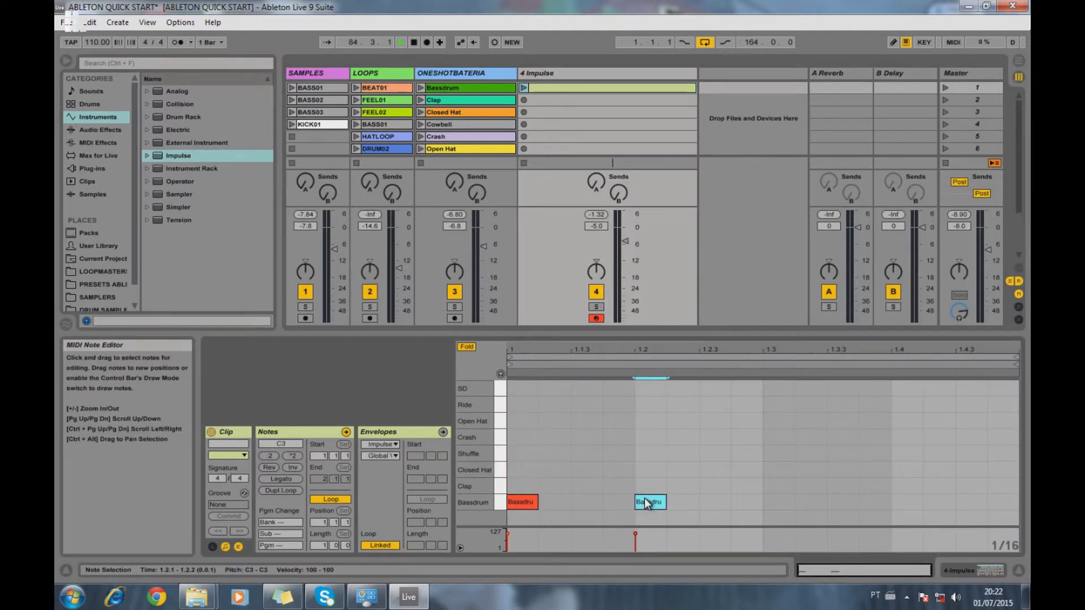
double_click(778, 502)
double_click(899, 501)
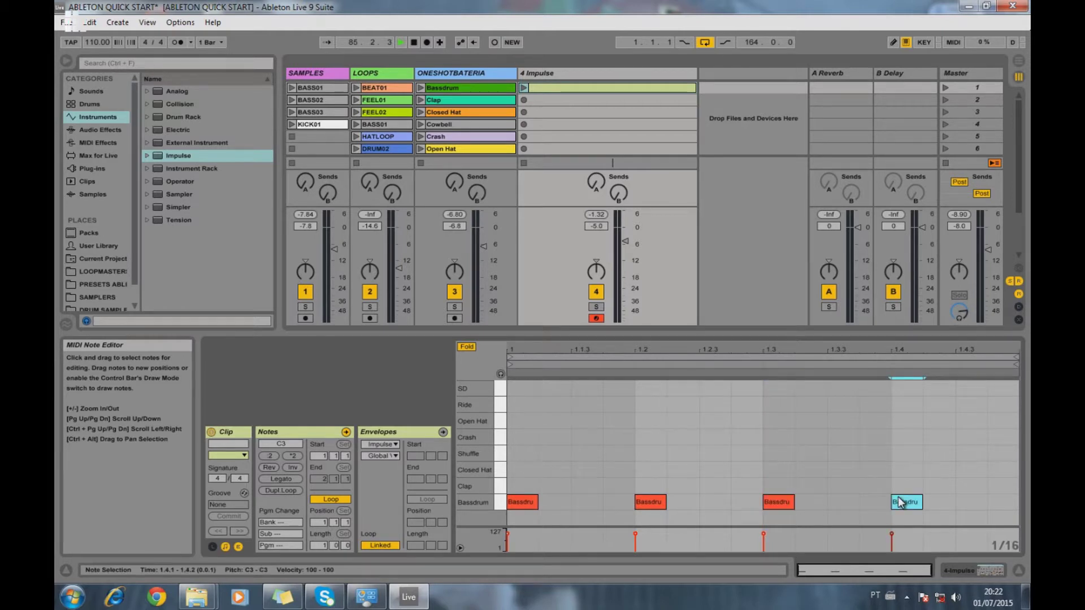
Play the new Impulse clip and set its loop length to 4 bars.
left_click(523, 87)
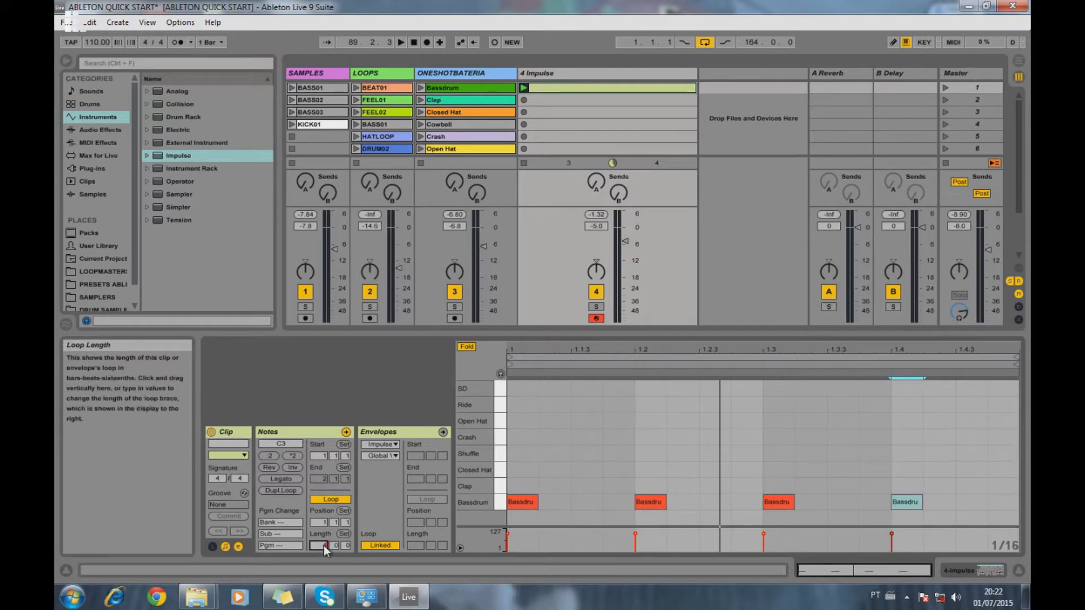
type("4")
key("Return")
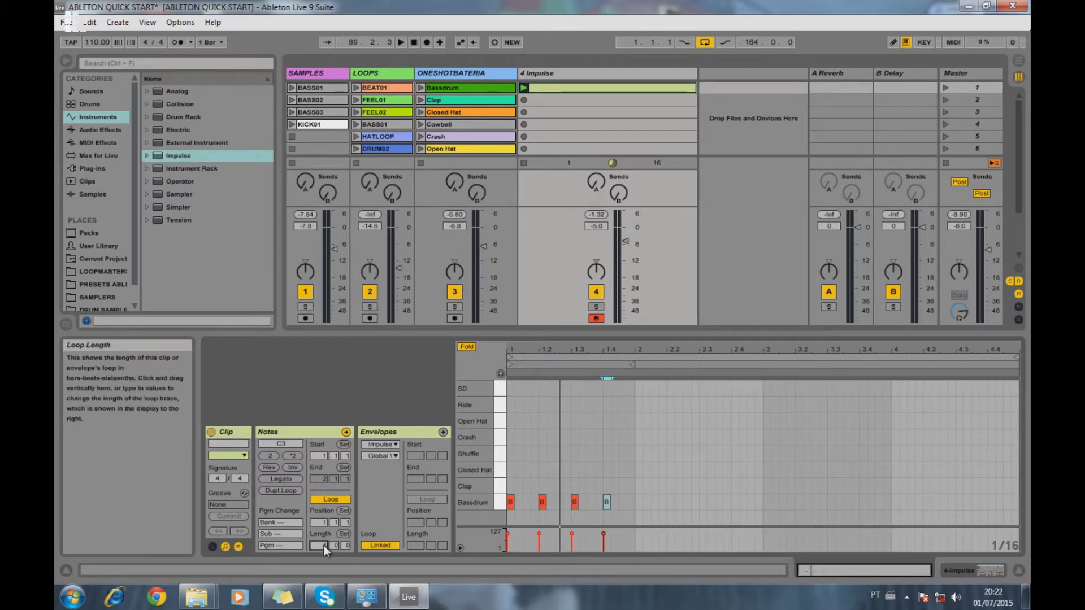
Duplicate the first bar's Bassdrum notes through bar 4, then play the clip and stop playback.
left_click(501, 502)
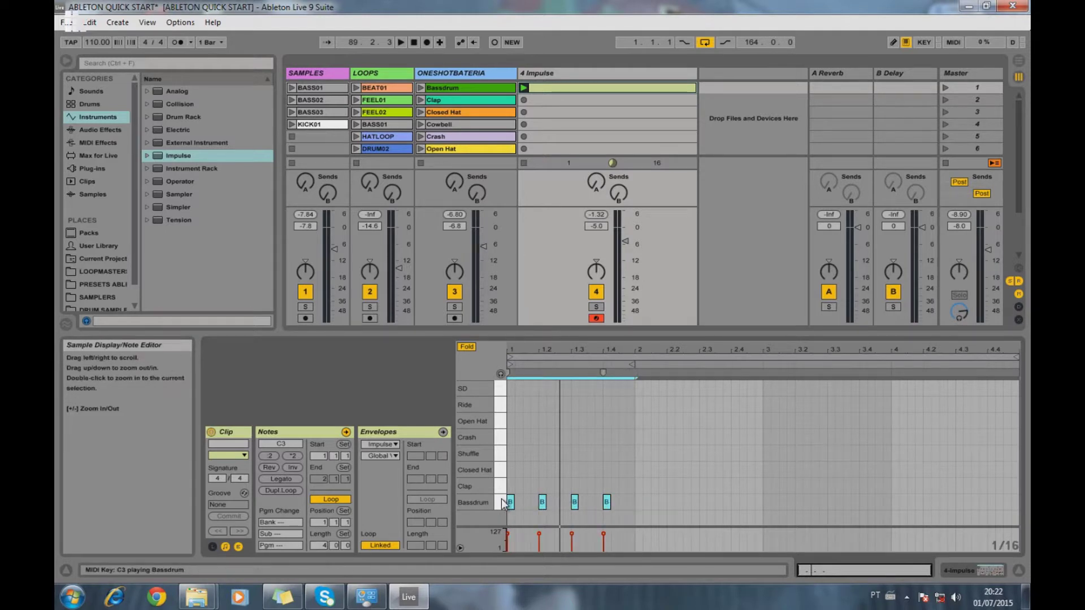
key("ctrl+d")
key("ctrl+d")
key("ctrl+d")
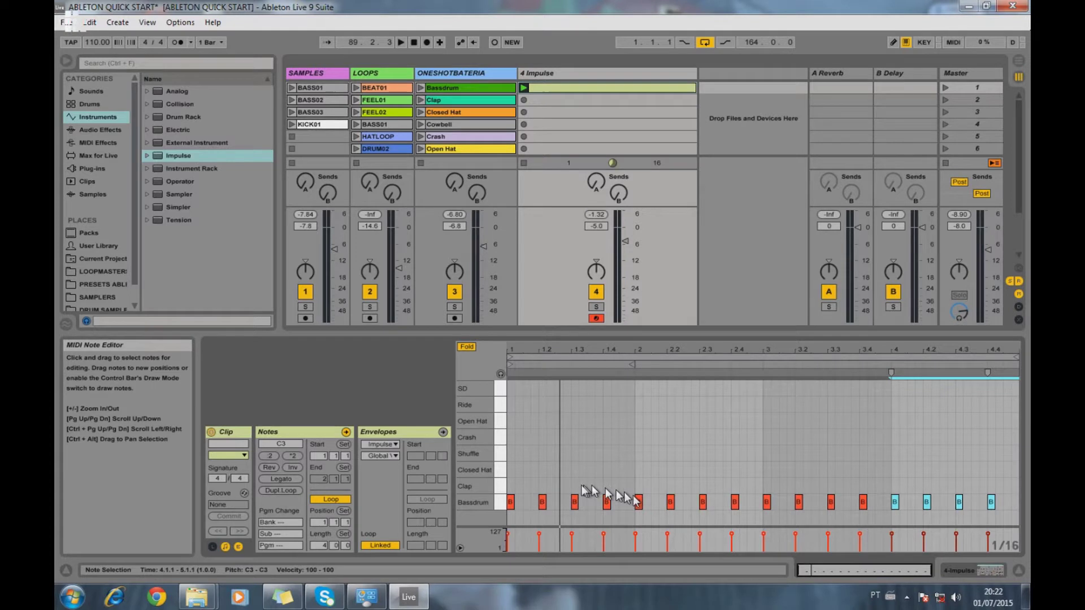
left_click(524, 88)
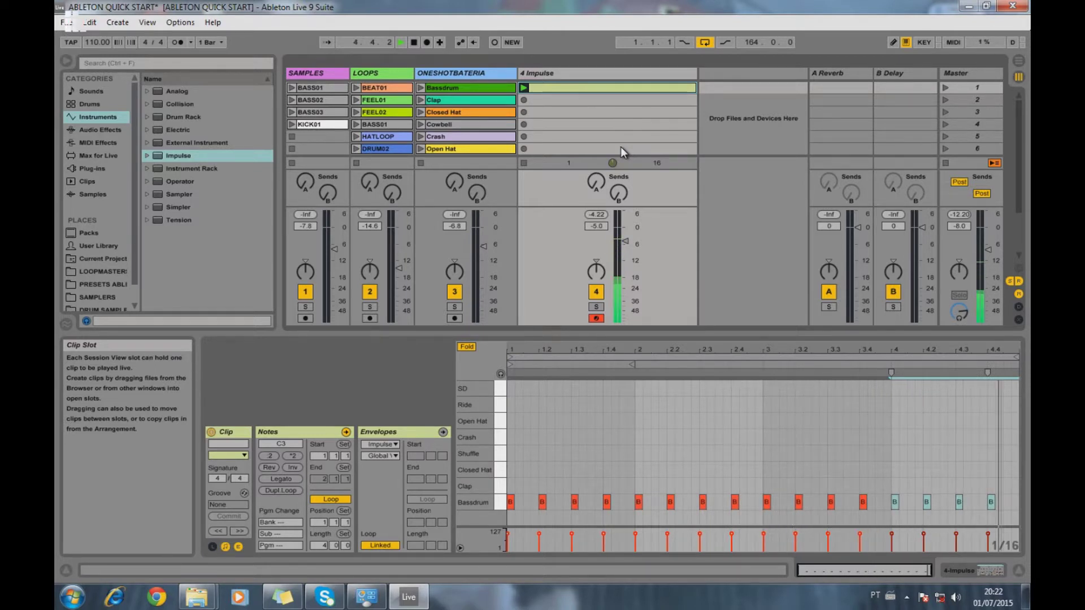
key("space")
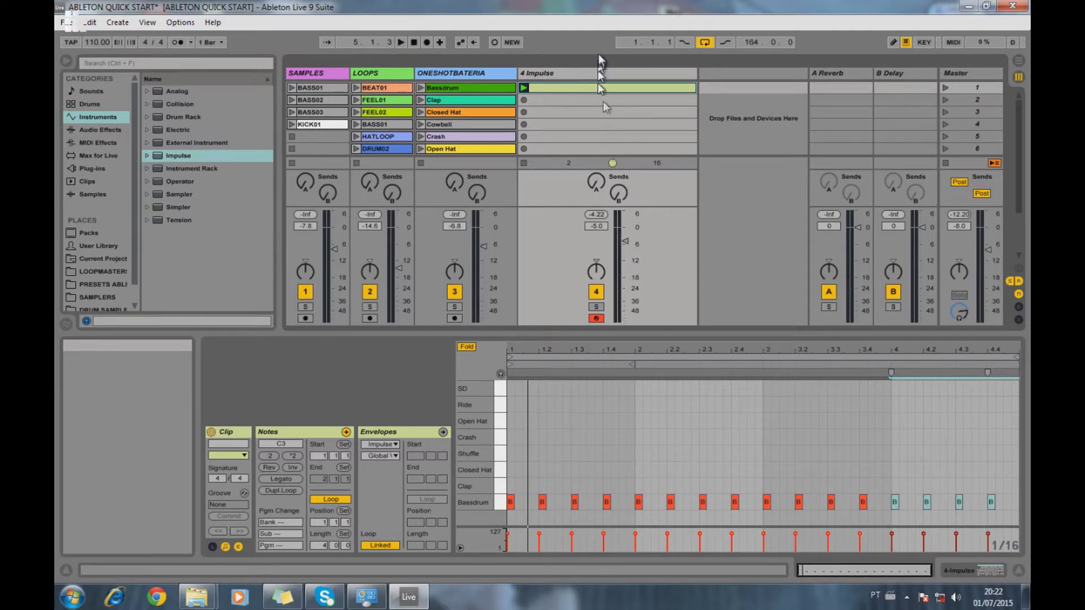
Duplicate the Bassdrum clip into the second slot and place SD notes on beats 1.2 and 1.4.
key("ctrl+d")
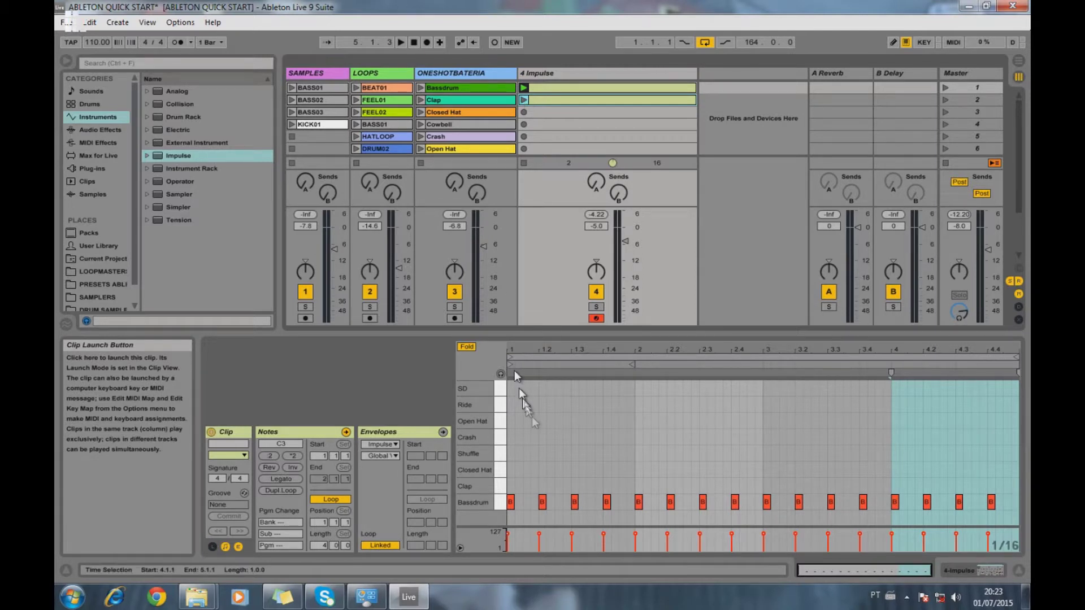
double_click(541, 485)
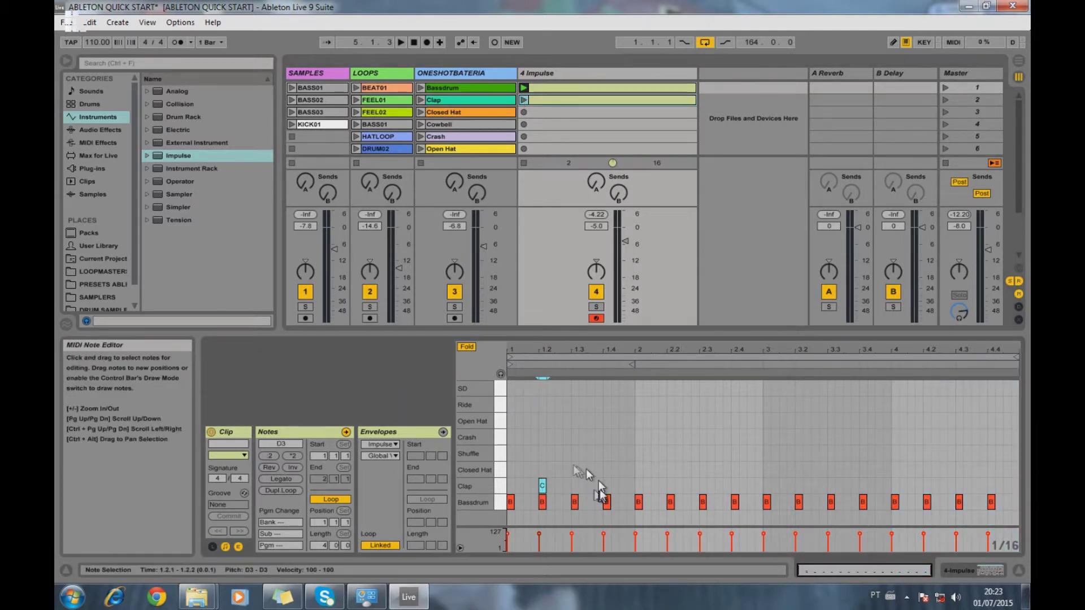
left_click_drag(544, 484, 543, 405)
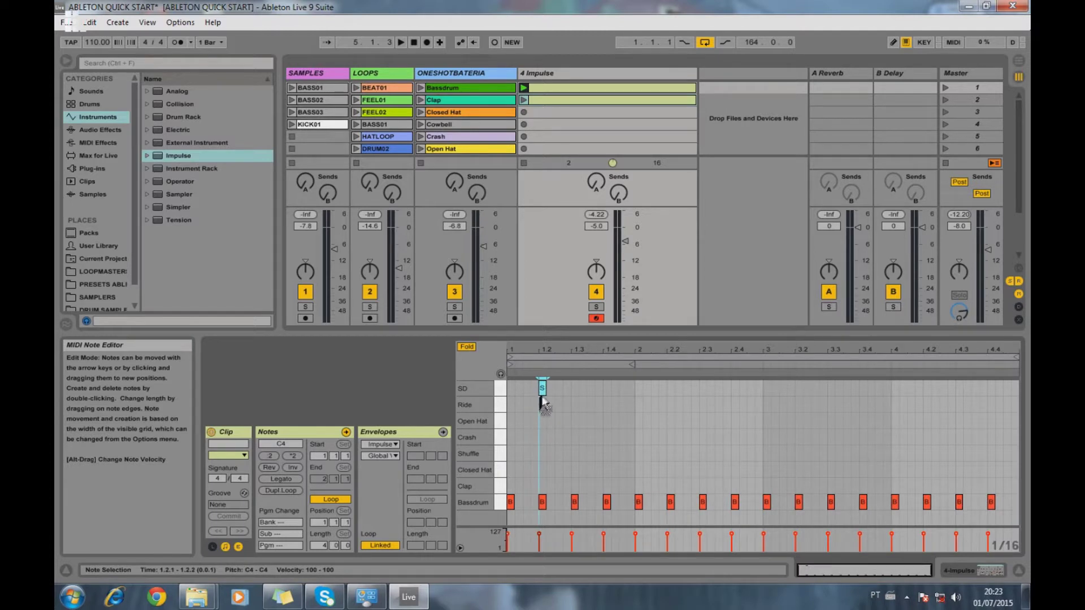
double_click(607, 388)
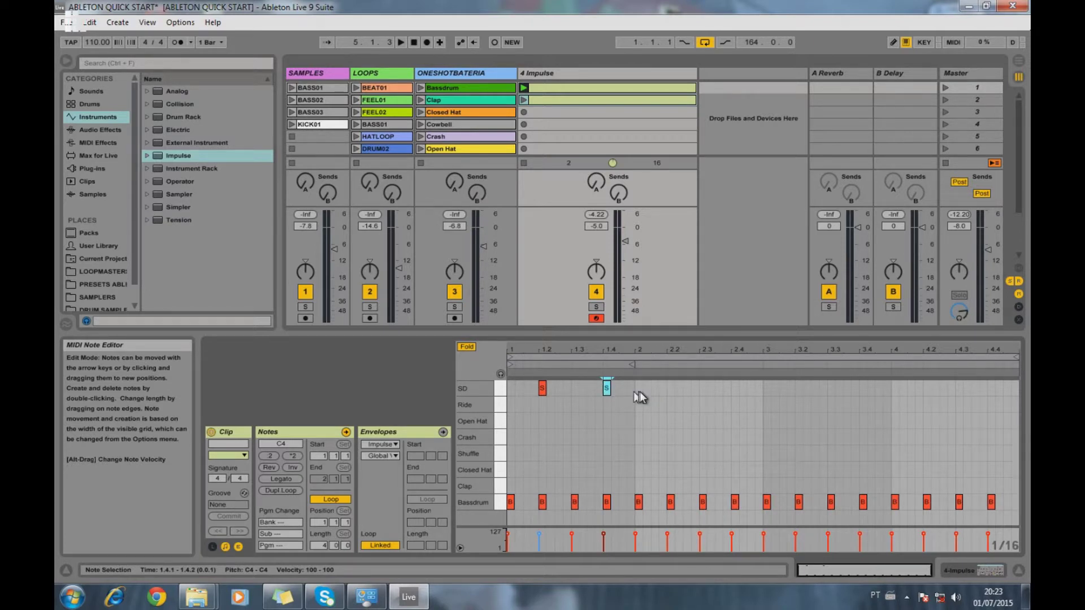
Duplicate the two SD notes through bar 4 and launch the second Impulse clip.
left_click_drag(638, 393, 503, 377)
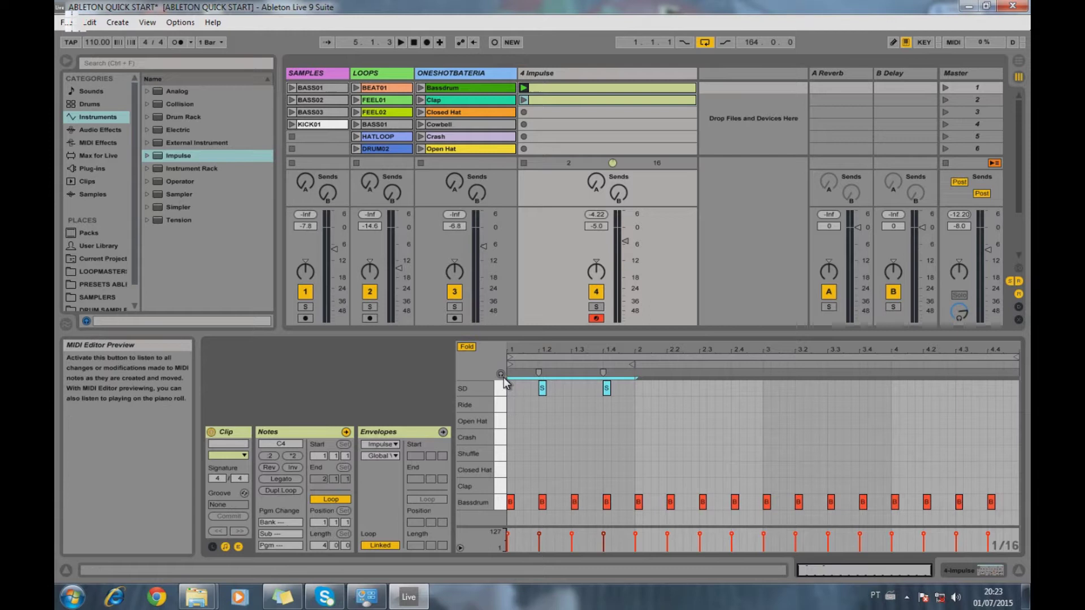
key("ctrl+d")
key("ctrl+d")
key("ctrl+d")
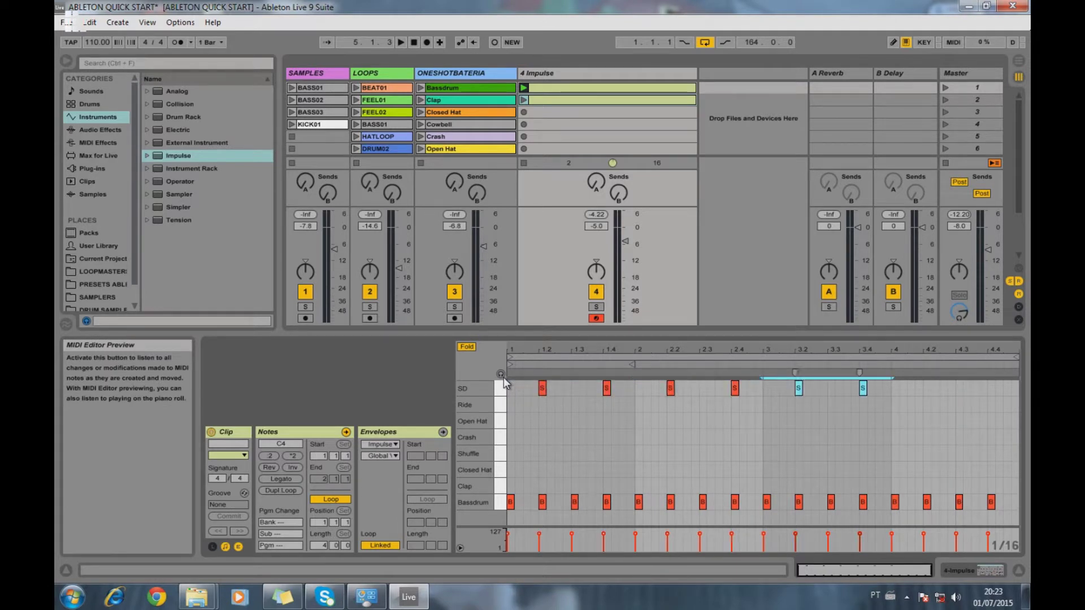
left_click(524, 100)
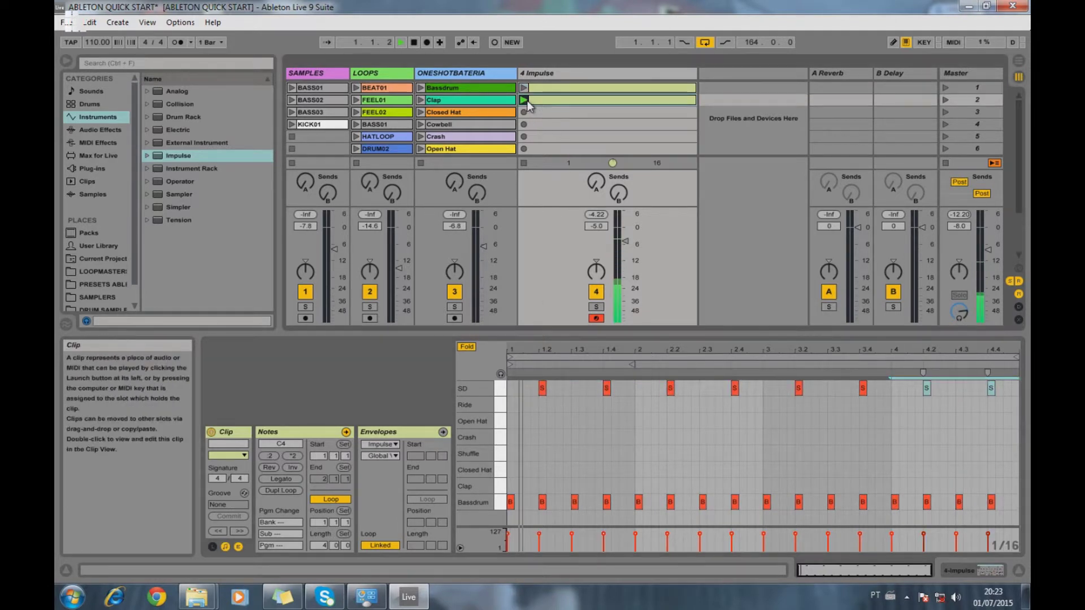
Lower the volume of Impulse's SD slot to about -8 dB.
left_click(959, 568)
left_click(469, 460)
left_click(470, 495)
left_click_drag(470, 496, 470, 501)
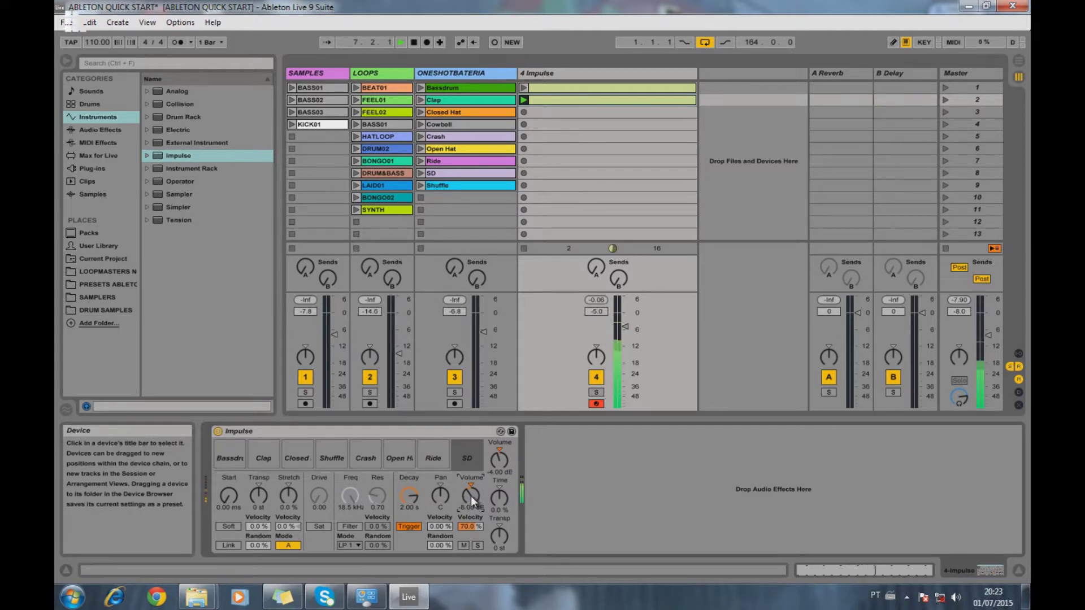
mouse_move(466, 459)
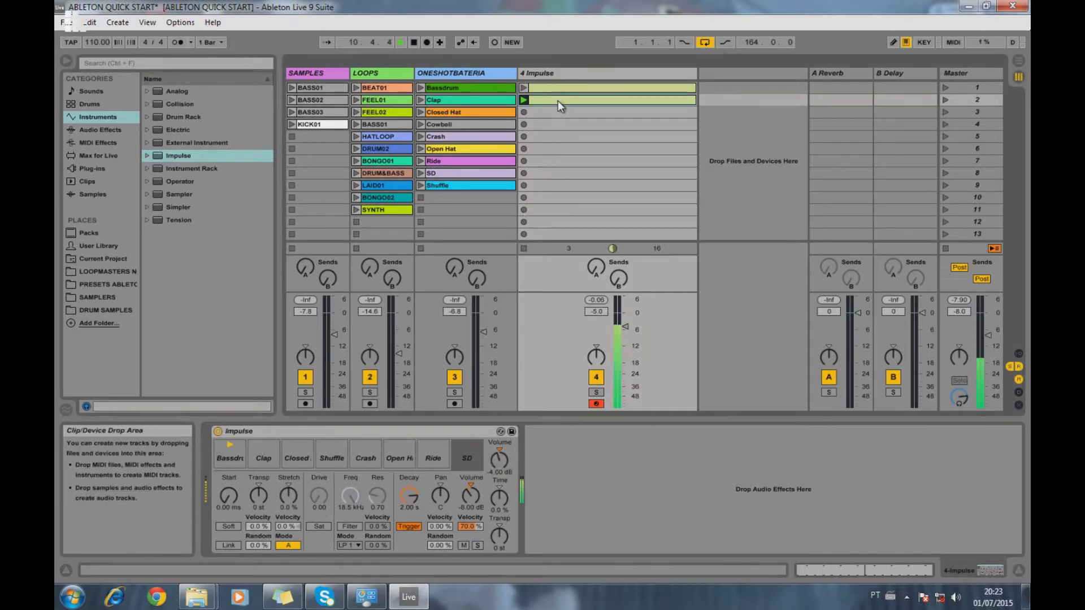
Duplicate the second clip into the third slot and place Closed Hat notes at 1.1.3 and 1.2.3.
key("ctrl+d")
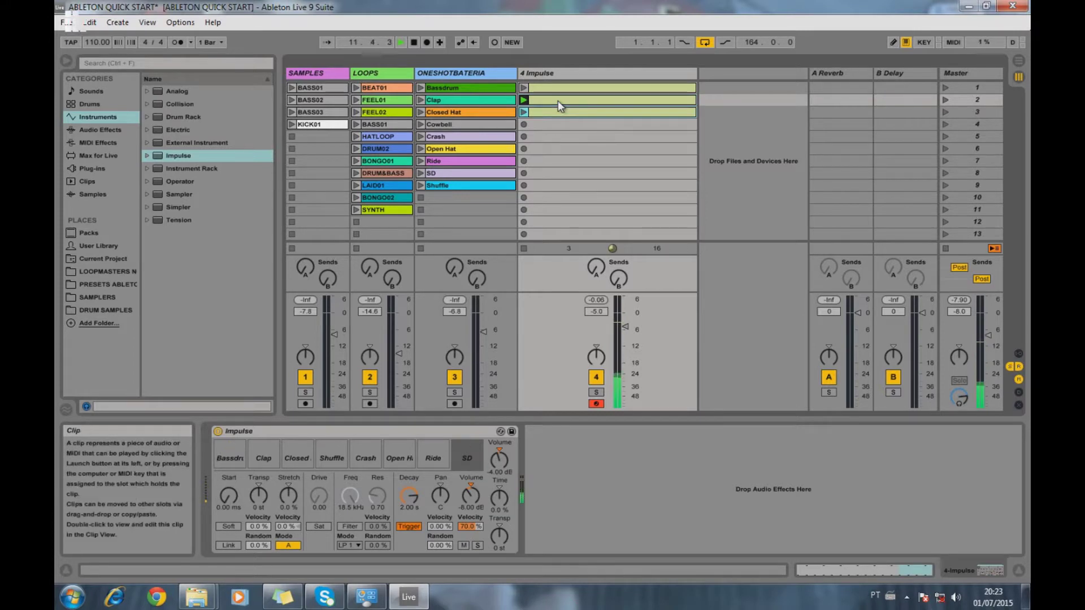
double_click(557, 110)
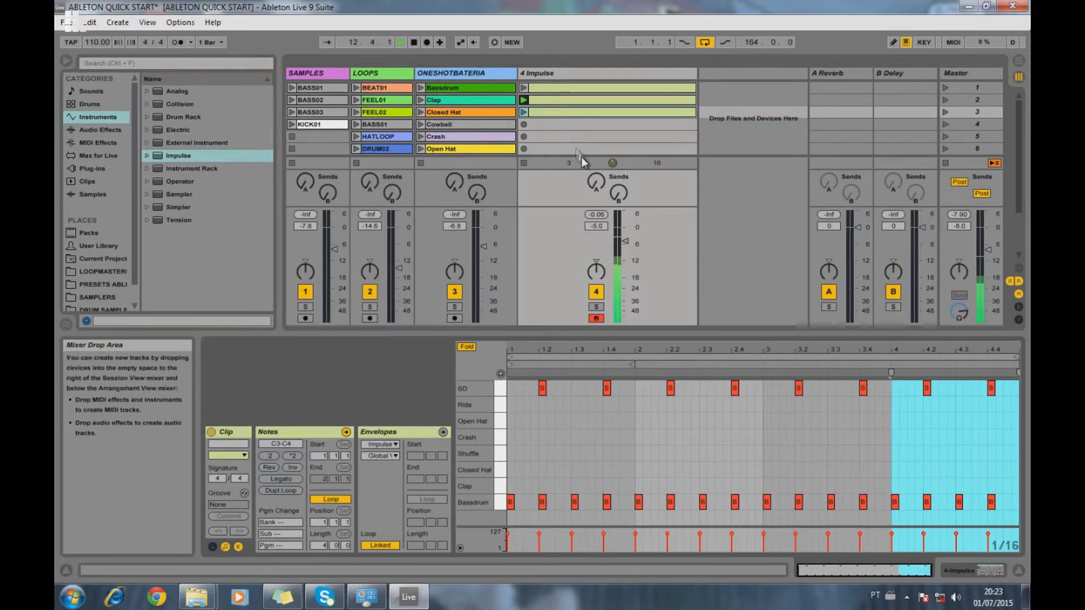
left_click(524, 355)
left_click(525, 421)
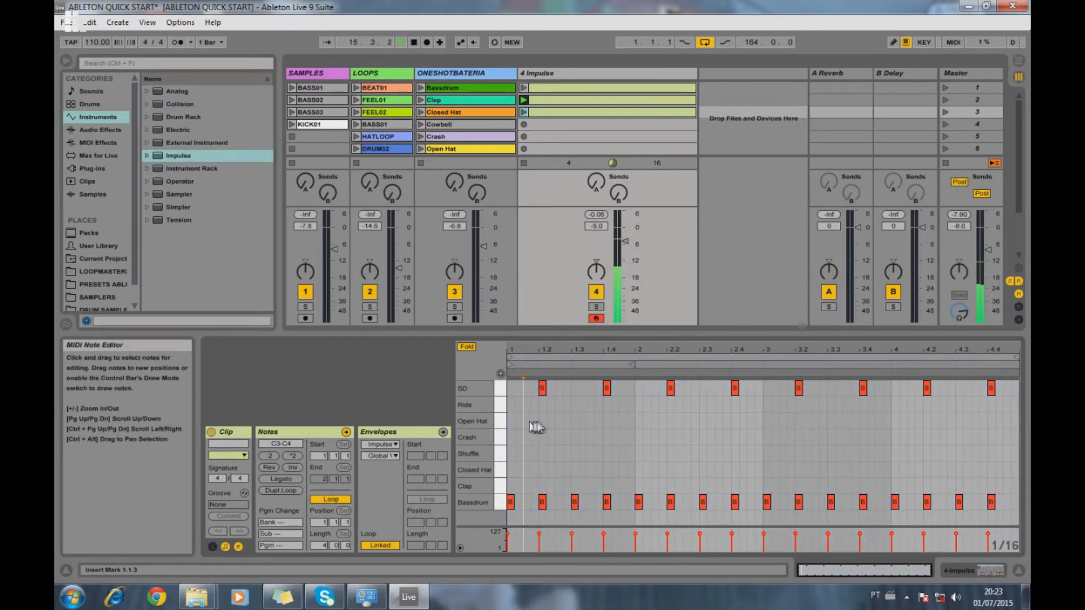
double_click(526, 470)
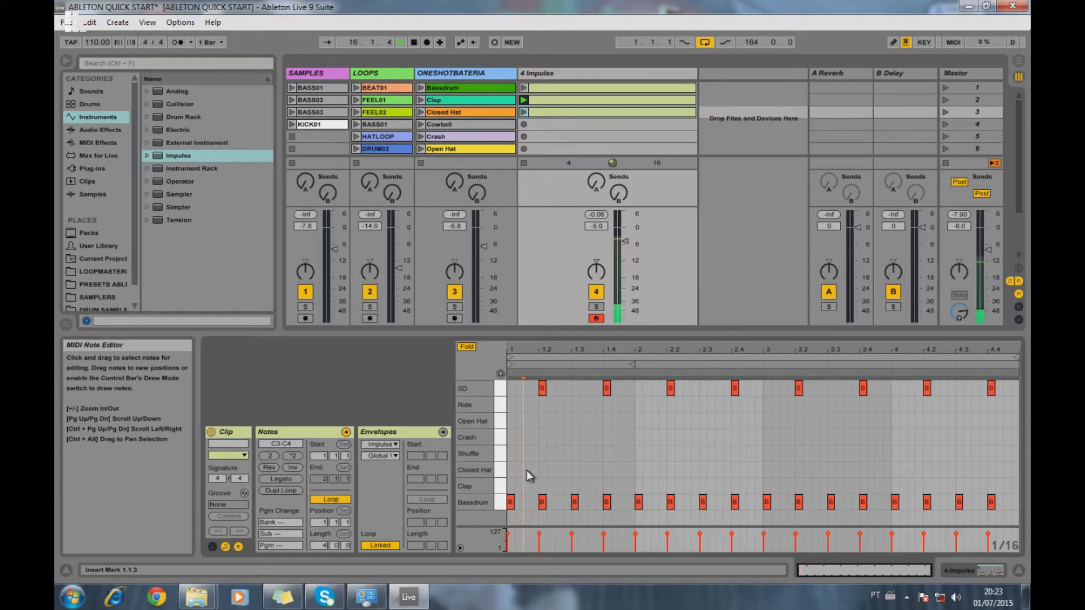
double_click(558, 470)
Duplicate the two Closed Hat notes repeatedly to fill all four bars, and launch the third Impulse clip.
left_click_drag(570, 476, 493, 462)
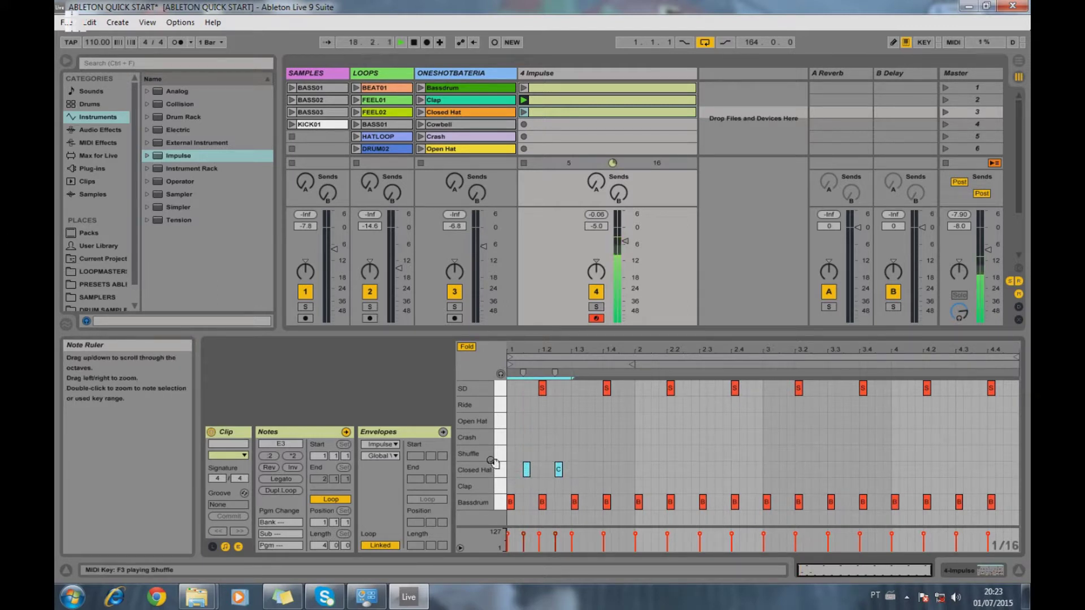
key("ctrl+d")
key("ctrl+d")
key("ctrl+d")
key("ctrl+d")
key("ctrl+d")
key("ctrl+d")
key("ctrl+d")
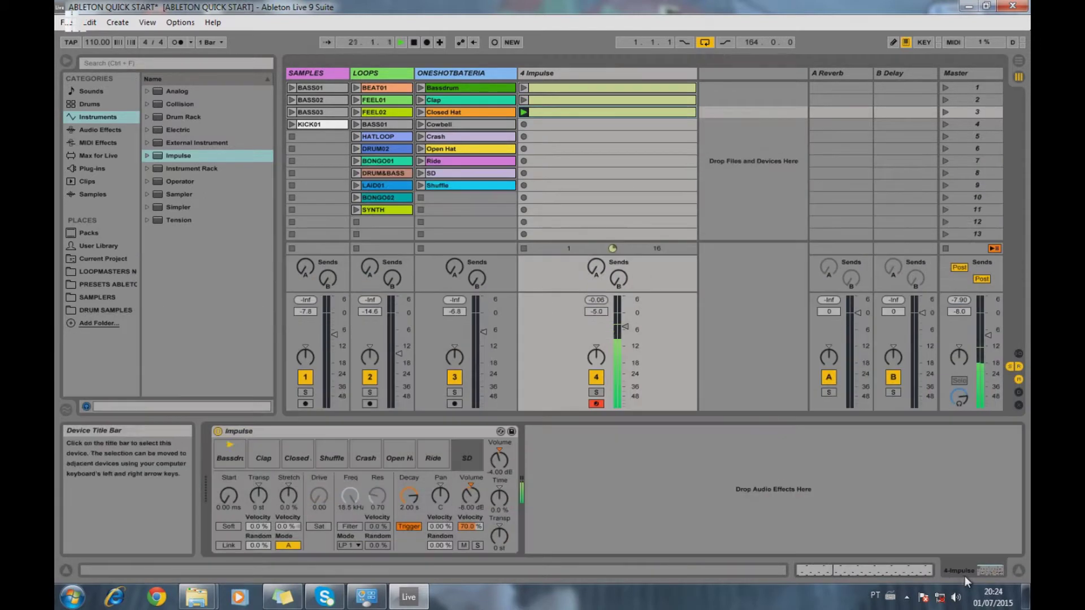
Set the Closed Hat slot's volume to -14.3 dB and its decay to 238 ms in Impulse.
left_click(986, 570)
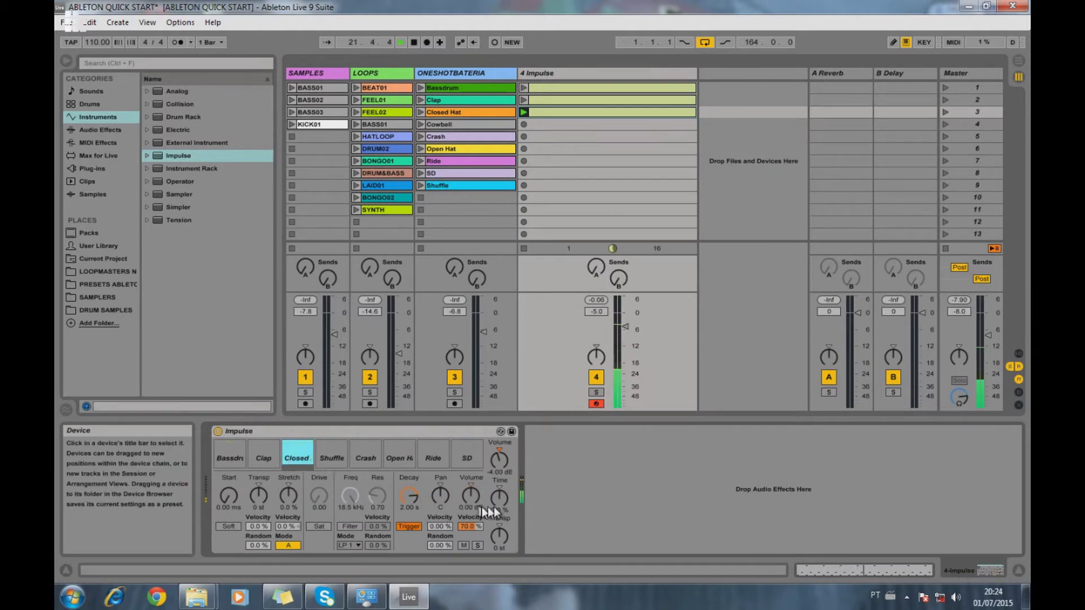
left_click_drag(459, 497, 459, 508)
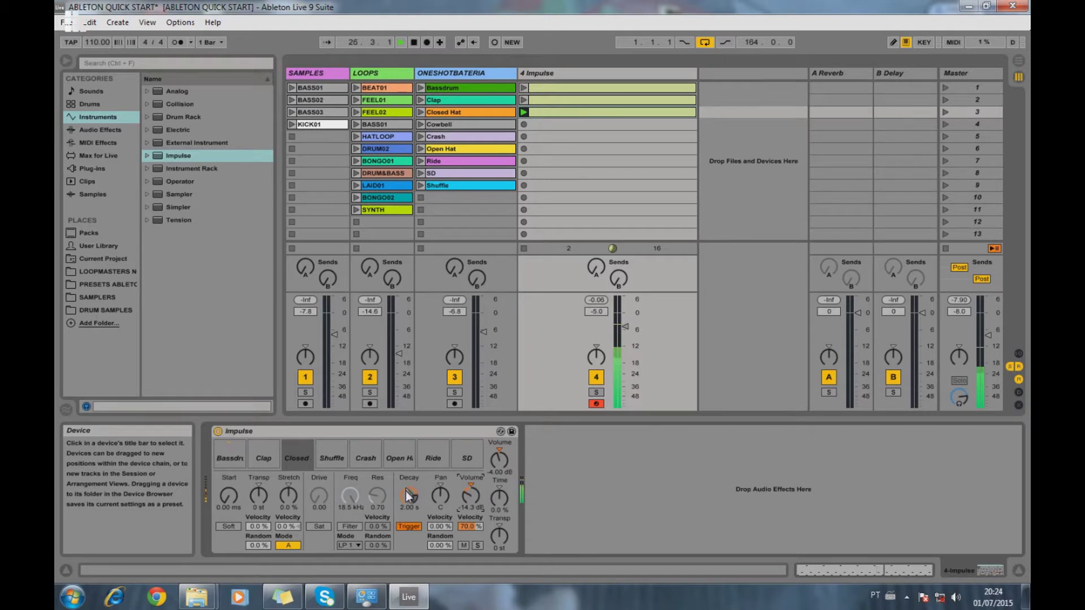
left_click_drag(406, 491, 406, 517)
Add Crash notes to bars 3 and 4 of the third Impulse clip, the first at 3.1.4.
left_click(568, 113)
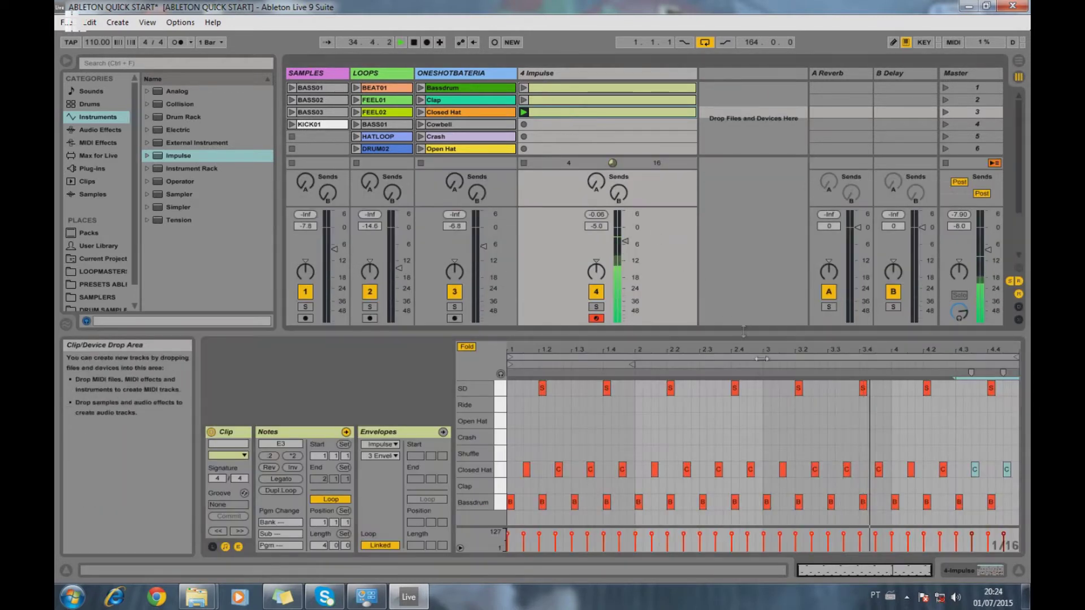
double_click(790, 437)
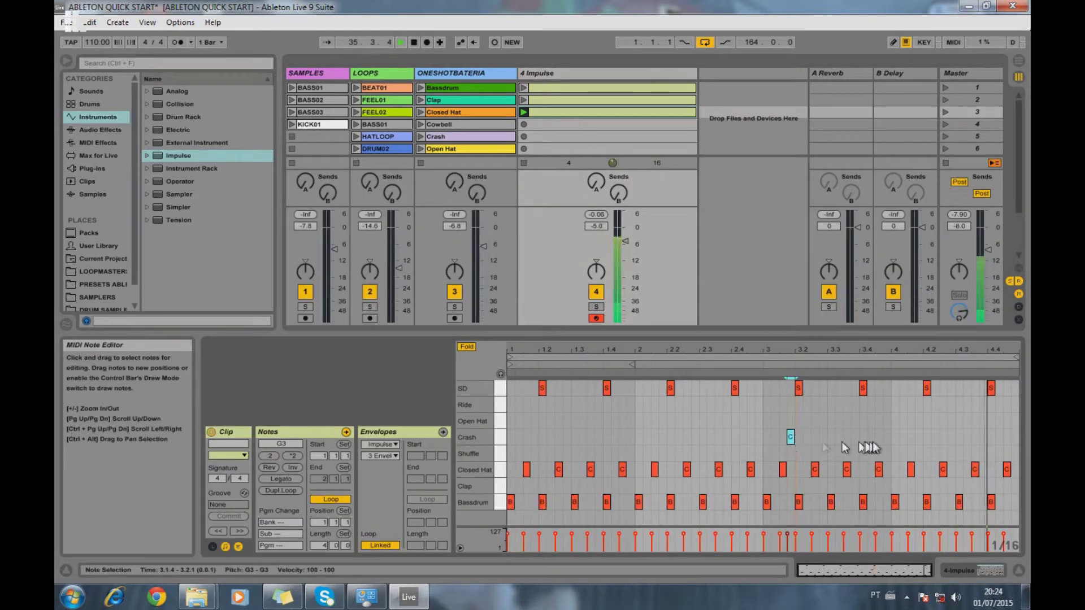
Lower the volumes of Impulse's Open Hat and Crash slots, then return to the third clip's notes.
left_click(963, 571)
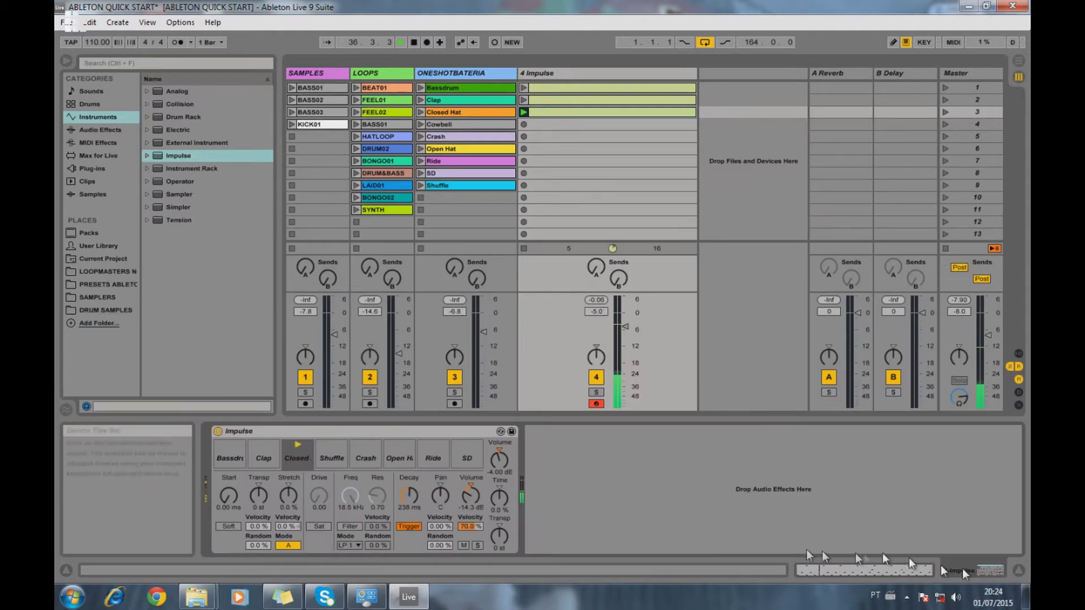
left_click(399, 458)
left_click_drag(471, 496, 471, 503)
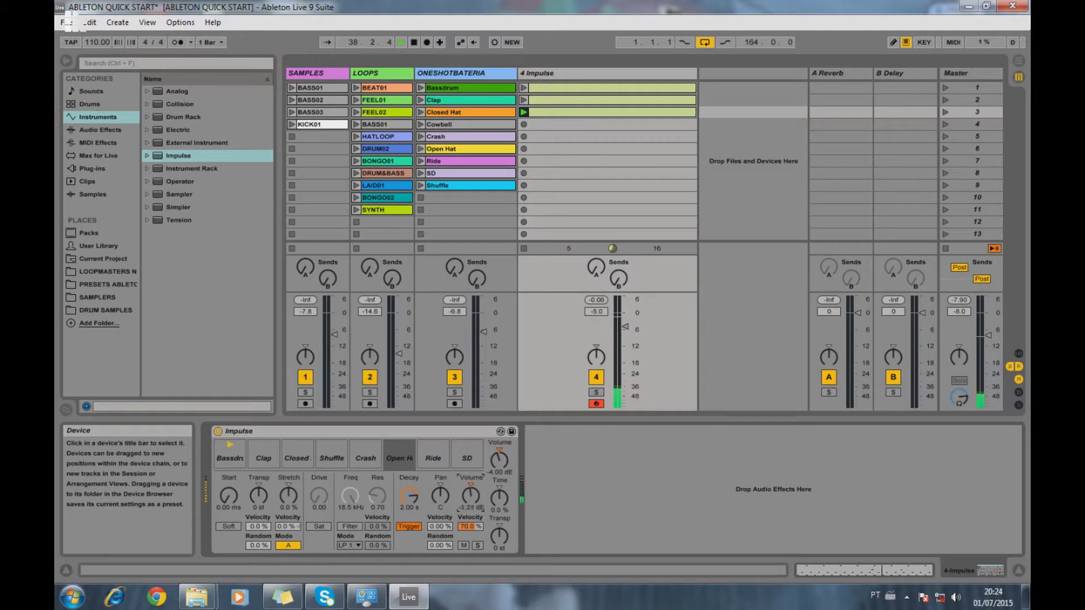
left_click(365, 461)
left_click_drag(470, 495, 470, 498)
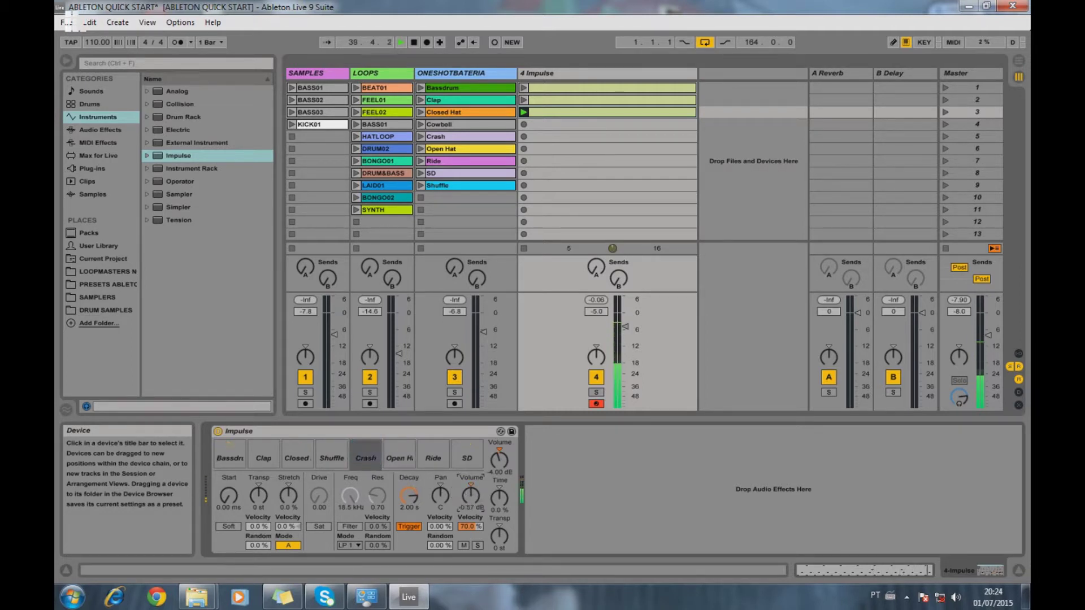
left_click(399, 459)
left_click(965, 570)
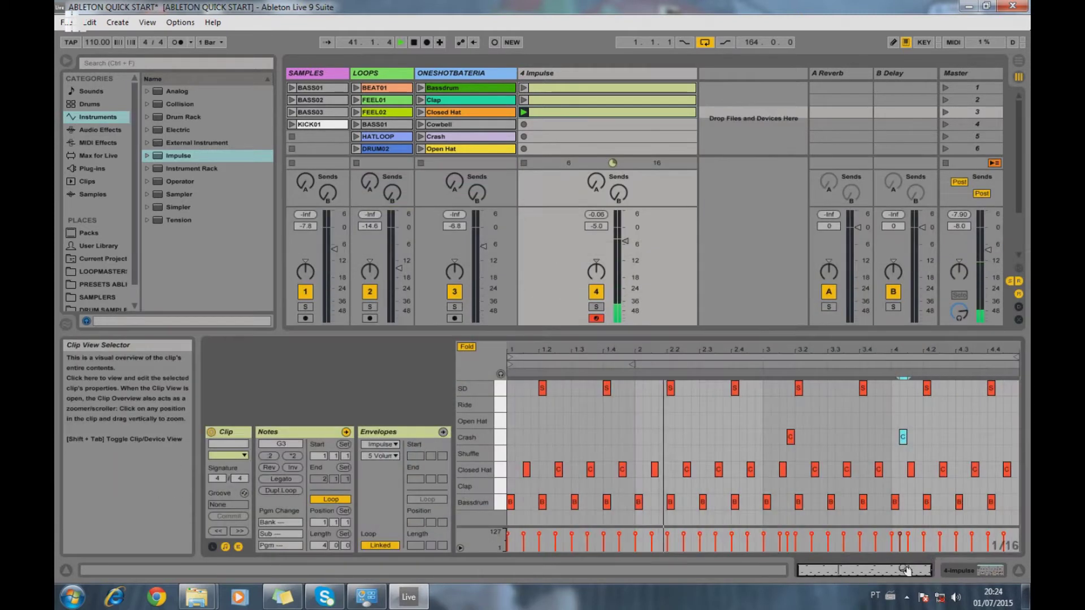
Move the two Crash notes of the third Impulse clip up to Open Hat, and add Ride notes at 3.2.1 and 4.3.1.
left_click_drag(780, 446, 942, 437)
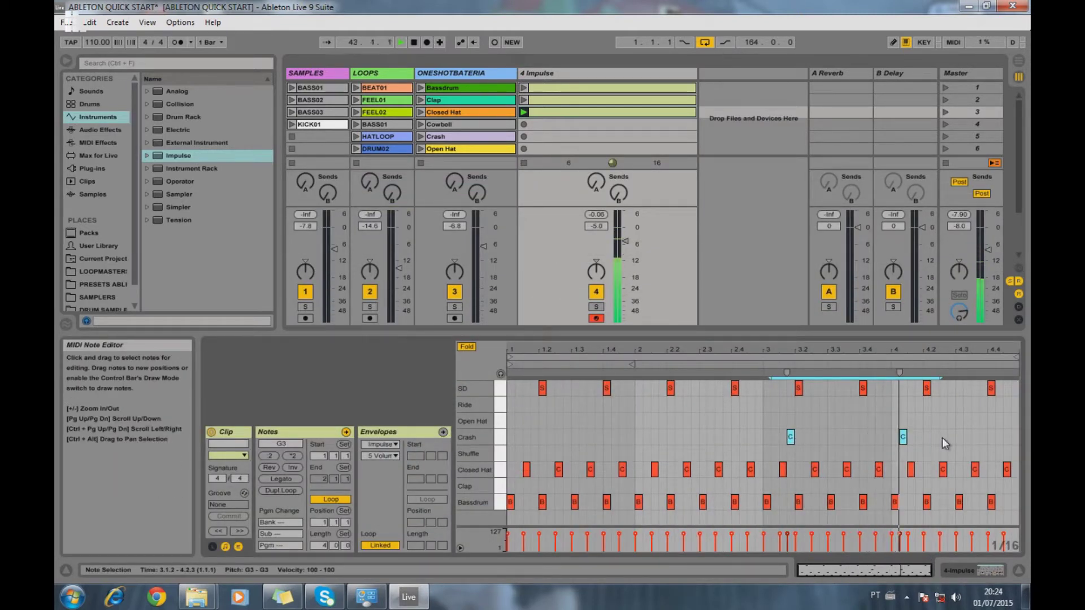
key("Up")
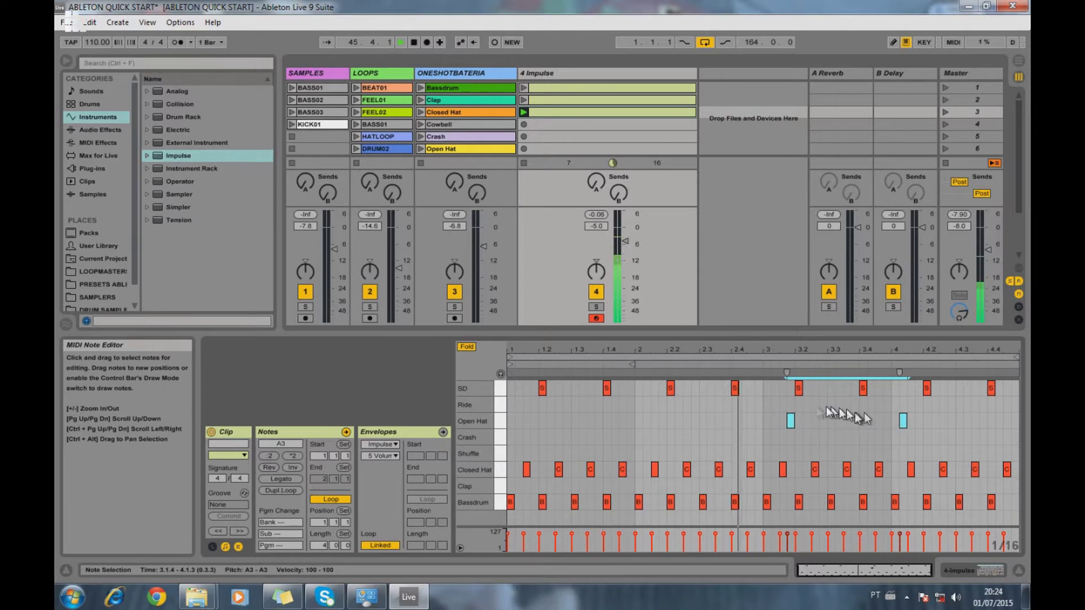
double_click(798, 405)
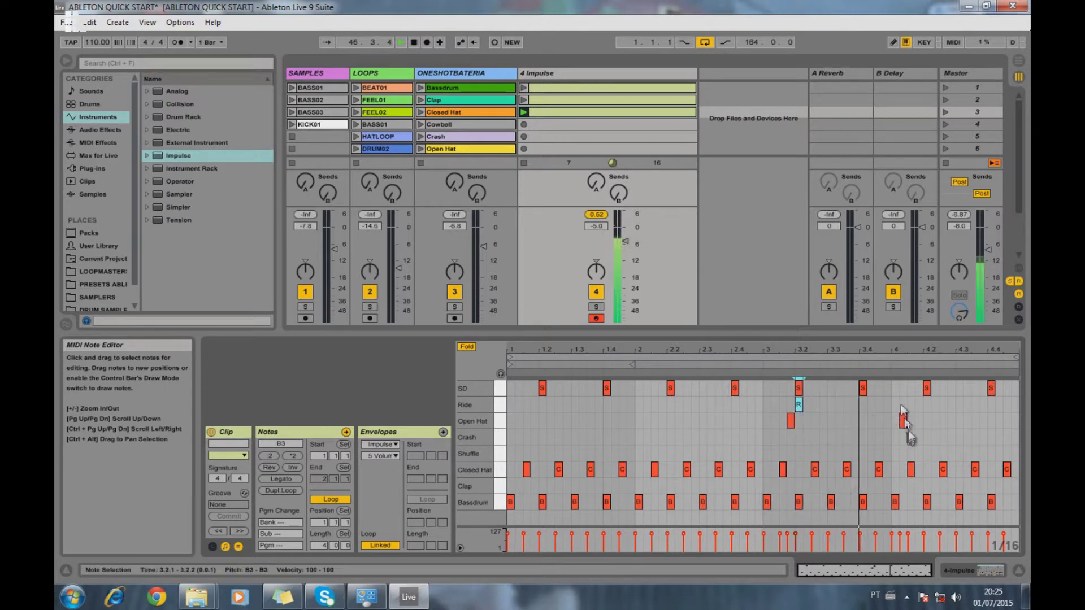
double_click(960, 404)
Lower the volume of Impulse's Ride slot and set its decay to 341 ms.
left_click(990, 571)
left_click_drag(469, 495, 469, 514)
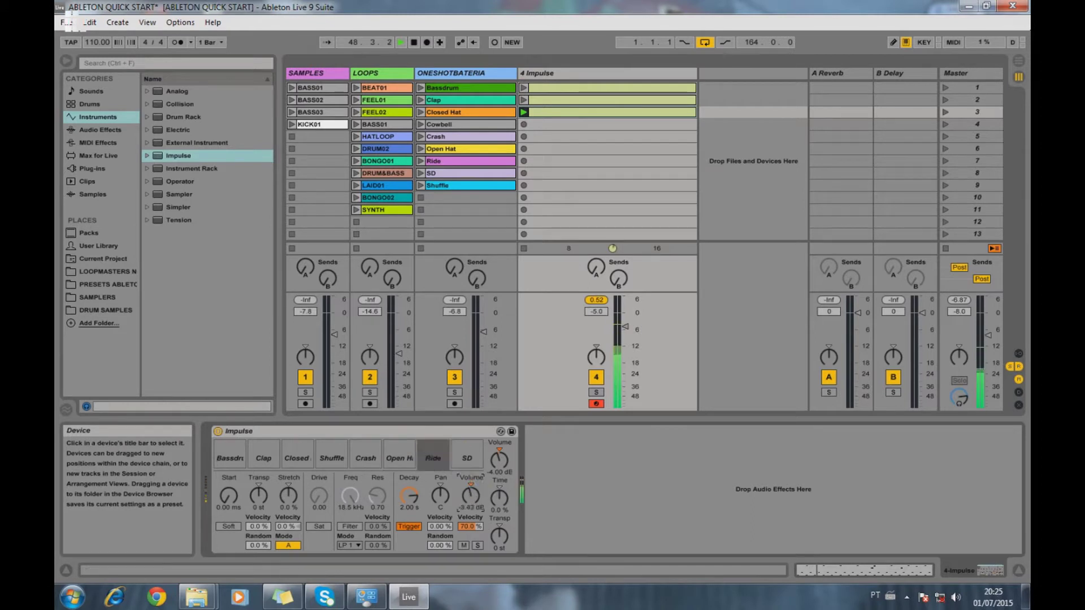
left_click_drag(409, 495, 409, 520)
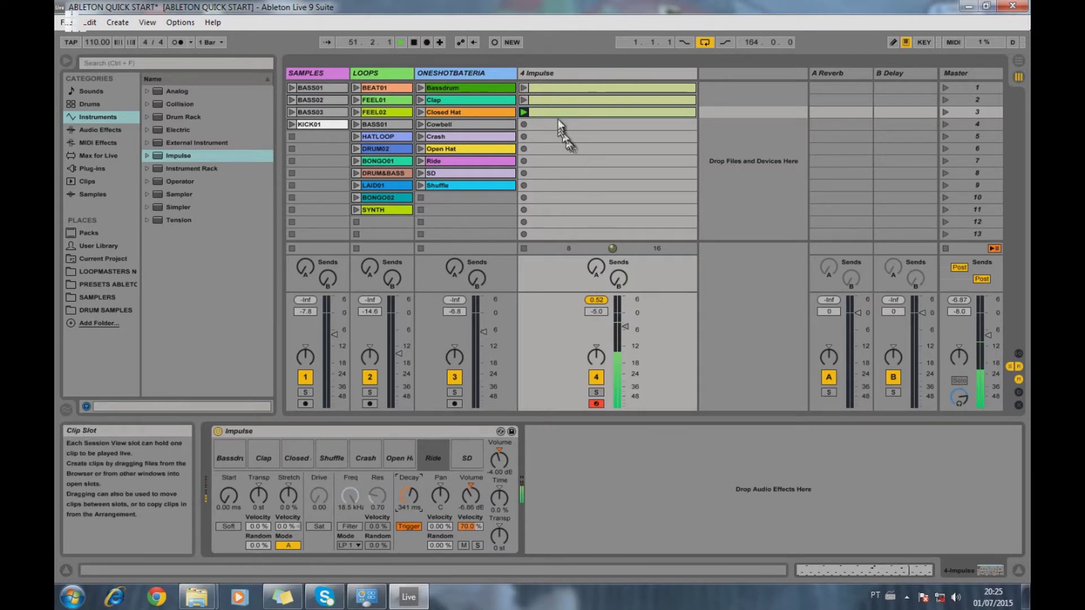
Duplicate the third Impulse clip into the fourth slot and delete all Bassdrum notes from the copy.
key("ctrl+d")
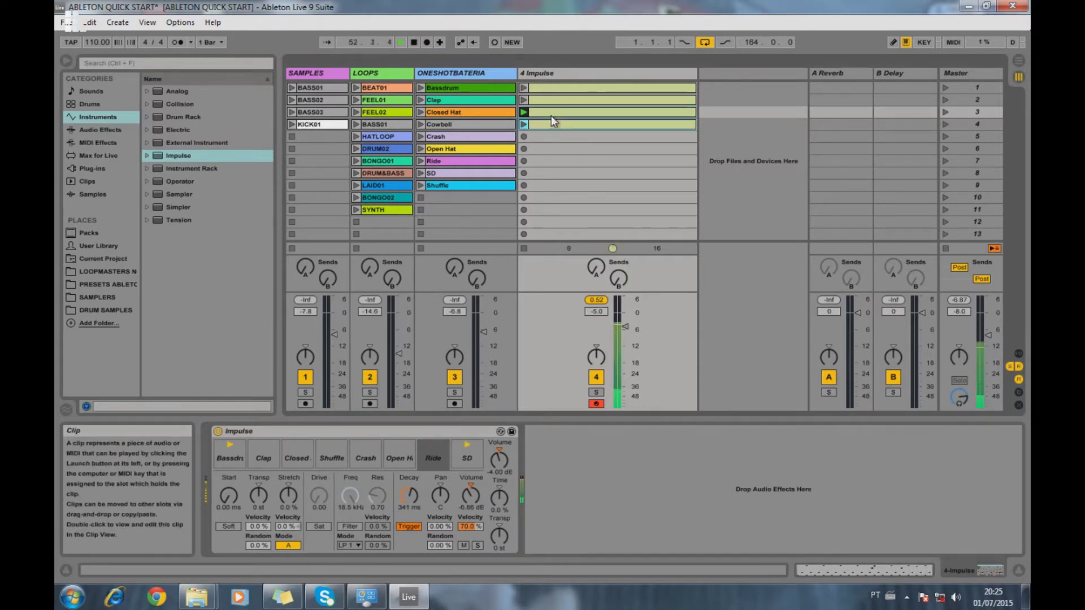
double_click(552, 127)
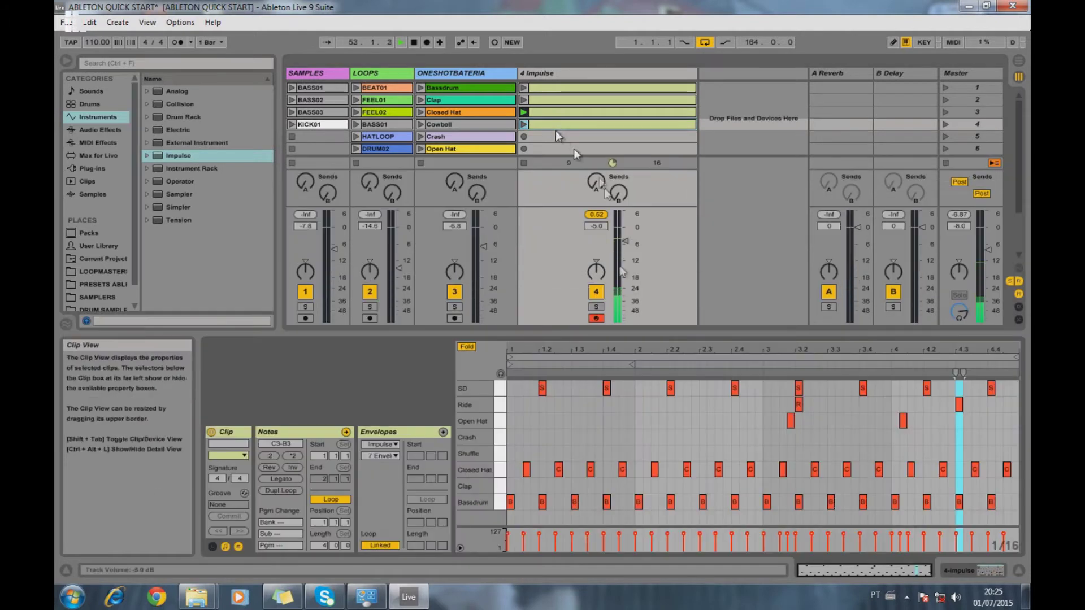
left_click_drag(571, 513, 989, 508)
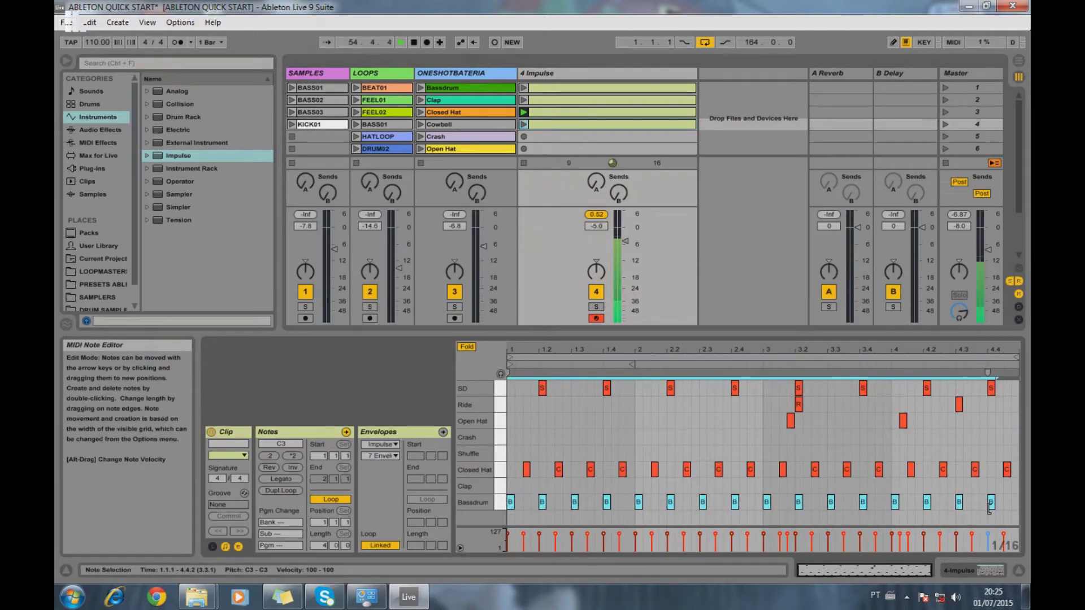
key("Delete")
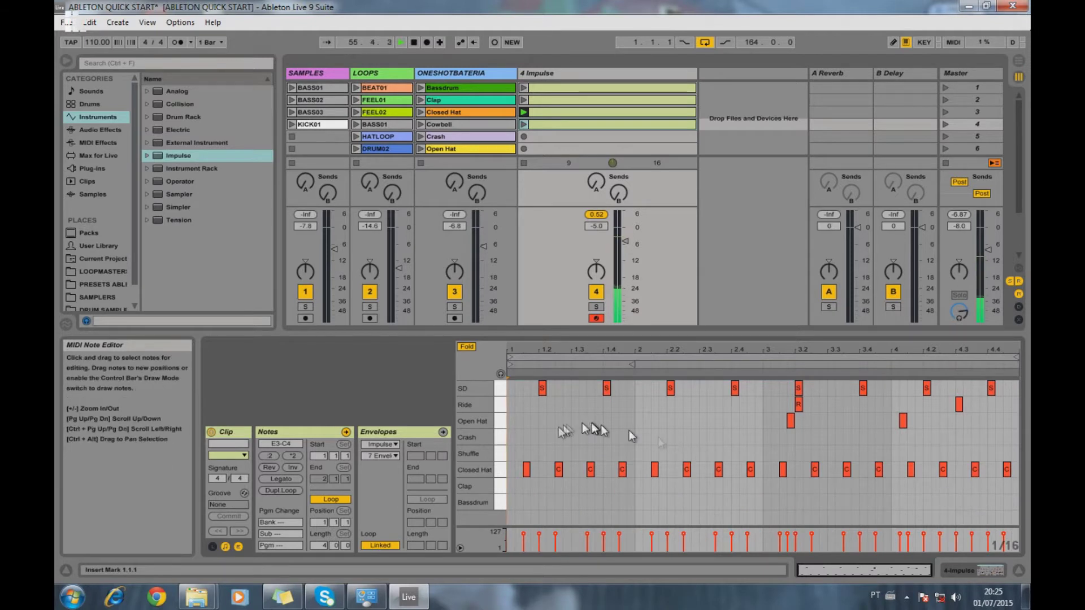
Add Shuffle notes at 1.1.3 and 1.2.3 in the fourth Impulse clip and duplicate the pair repeatedly to fill all four bars.
double_click(525, 453)
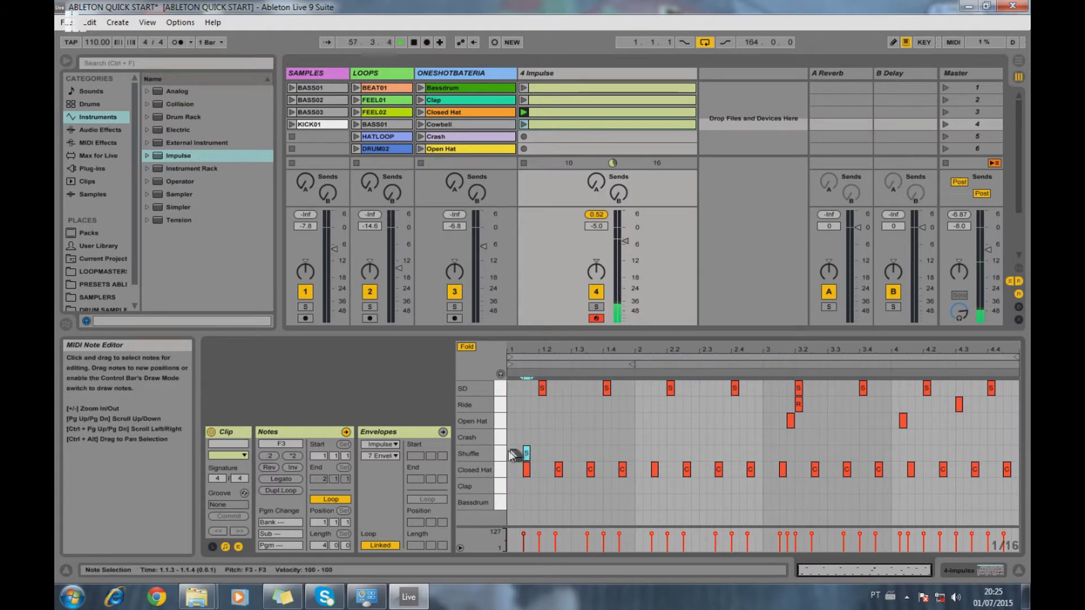
double_click(558, 453)
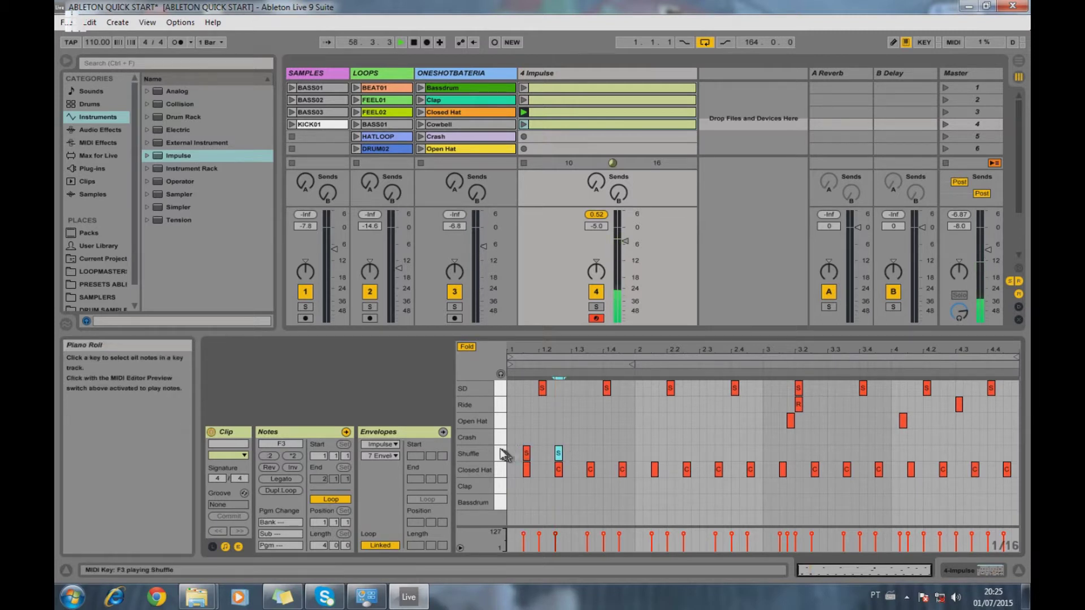
left_click_drag(511, 449, 559, 452)
key("ctrl+d")
key("ctrl+d")
key("ctrl+d")
key("ctrl+d")
key("ctrl+d")
key("ctrl+d")
key("ctrl+d")
key("ctrl+d")
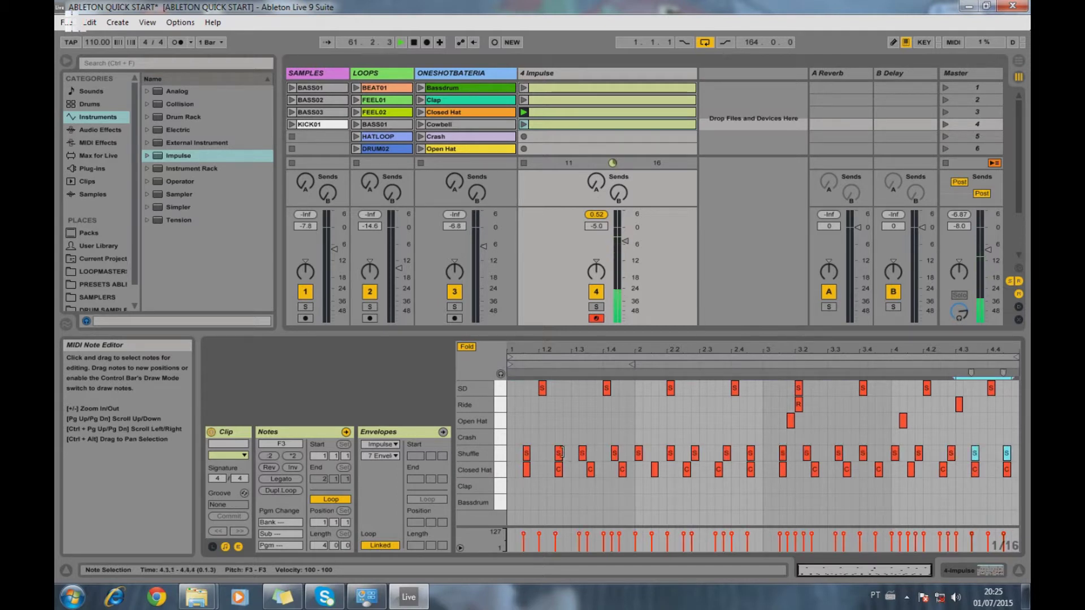
Launch the fourth Impulse clip and lower the volume of Impulse's Shuffle slot.
left_click(524, 124)
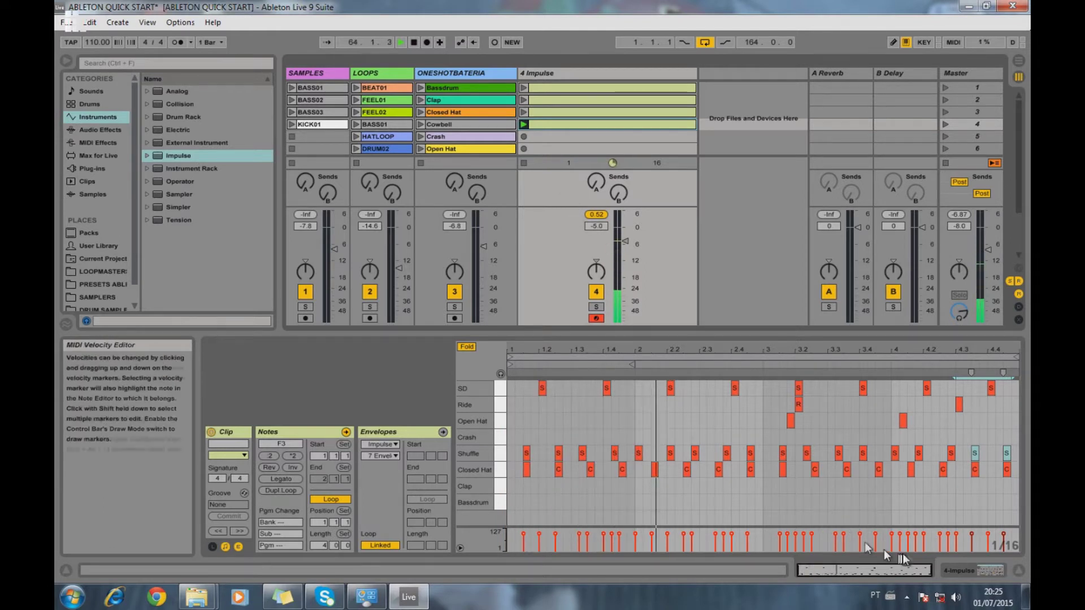
left_click(978, 572)
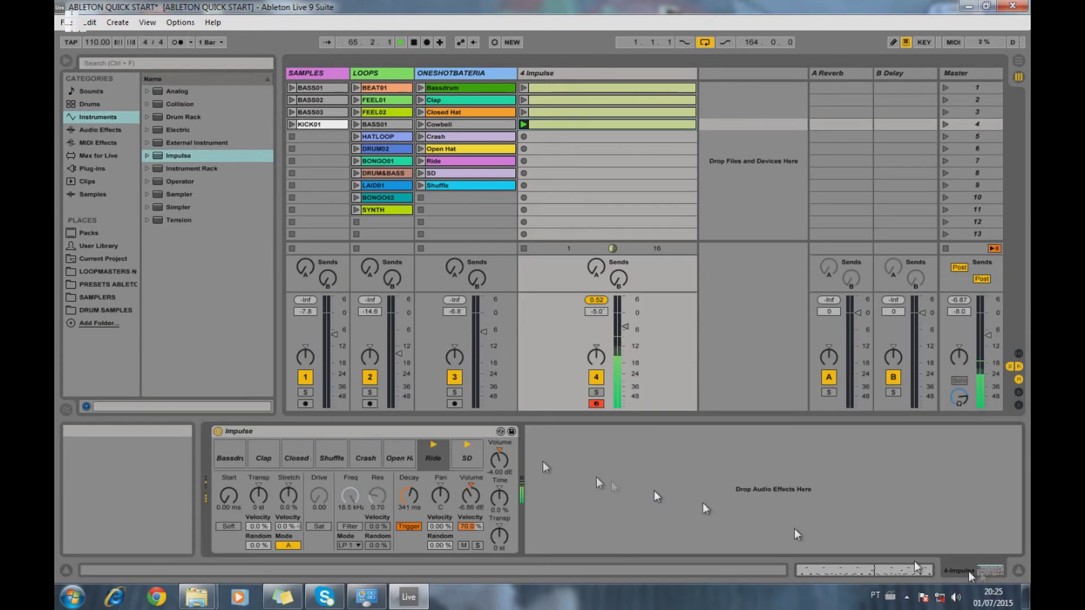
left_click(330, 457)
left_click_drag(471, 496, 470, 503)
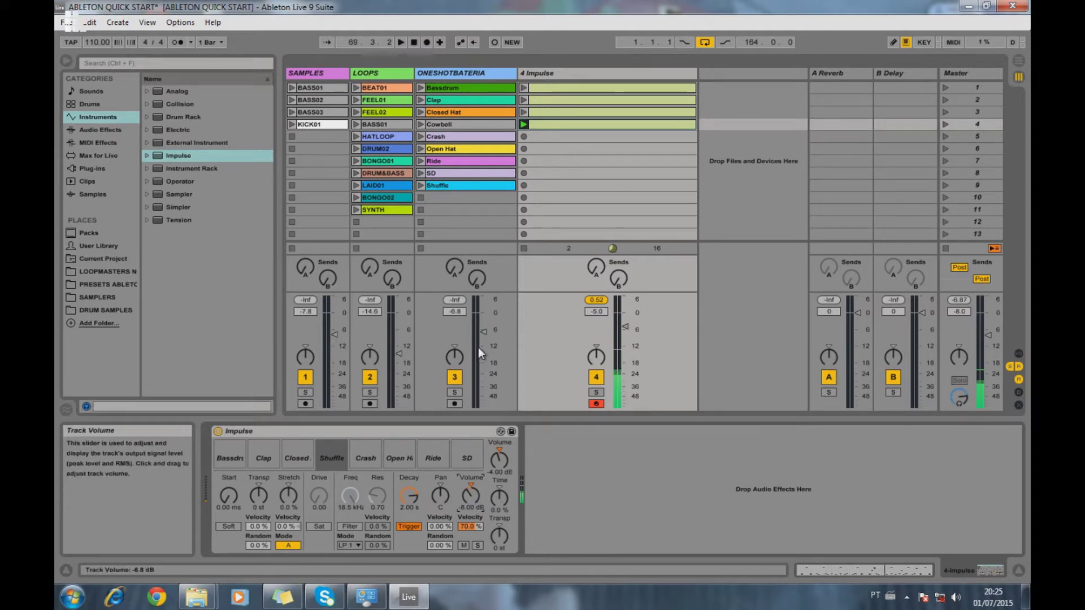
Play the third, second, first and fourth Impulse clips in turn to compare the patterns.
left_click(523, 112)
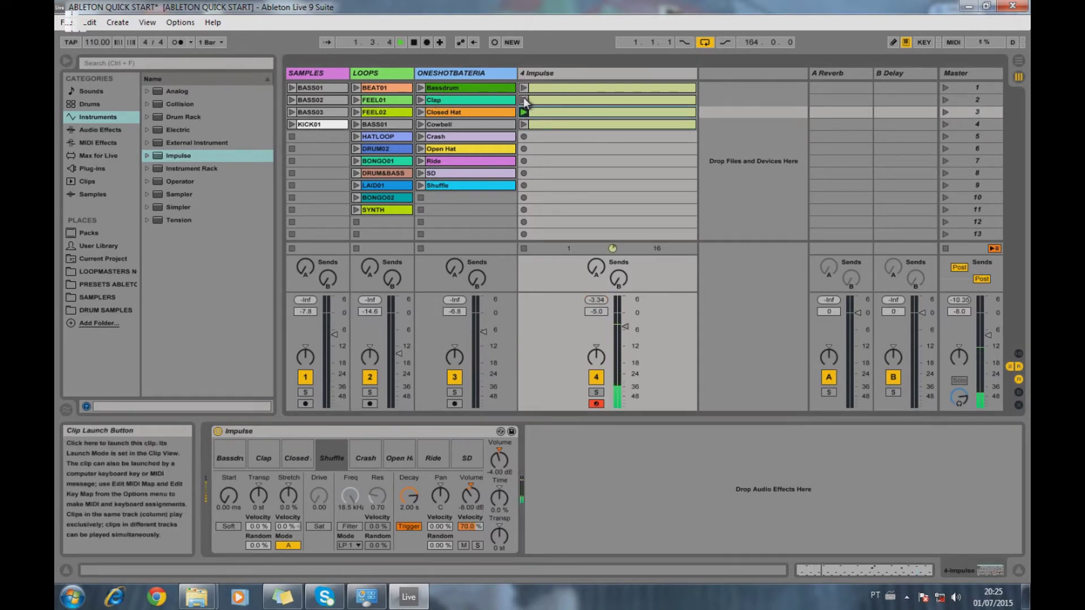
left_click(522, 100)
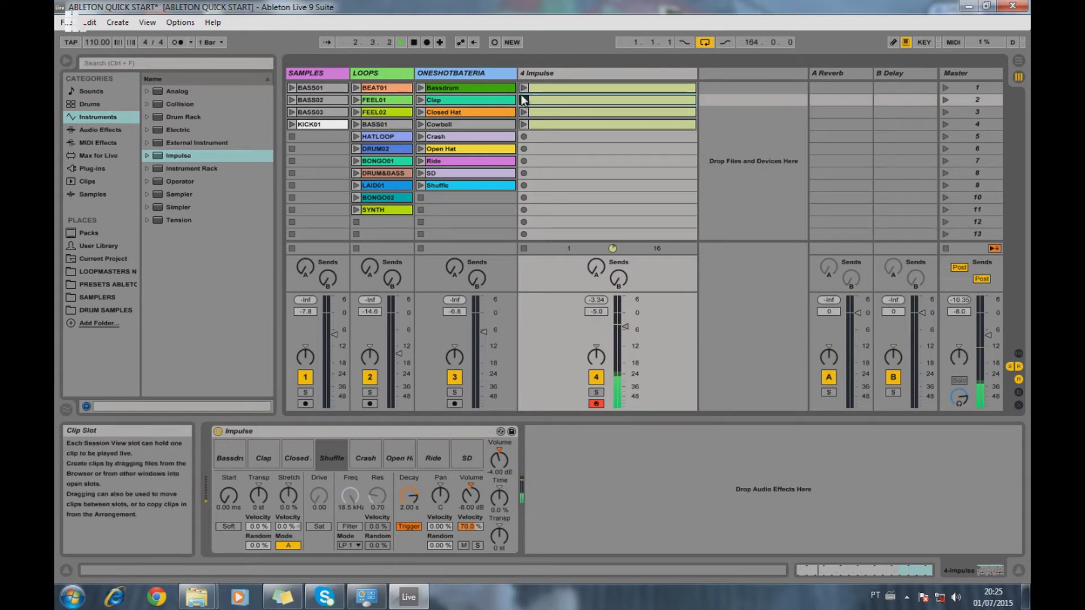
left_click(523, 88)
left_click(524, 123)
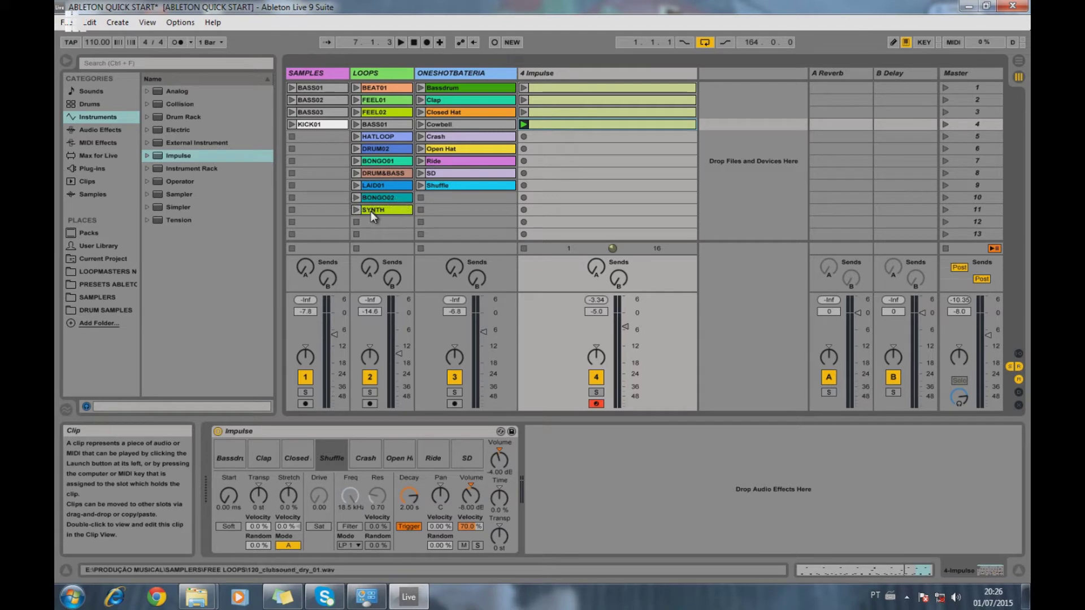
Narrow the Impulse track and load a Sampler instrument onto a new MIDI track beside it.
left_click_drag(697, 83, 604, 82)
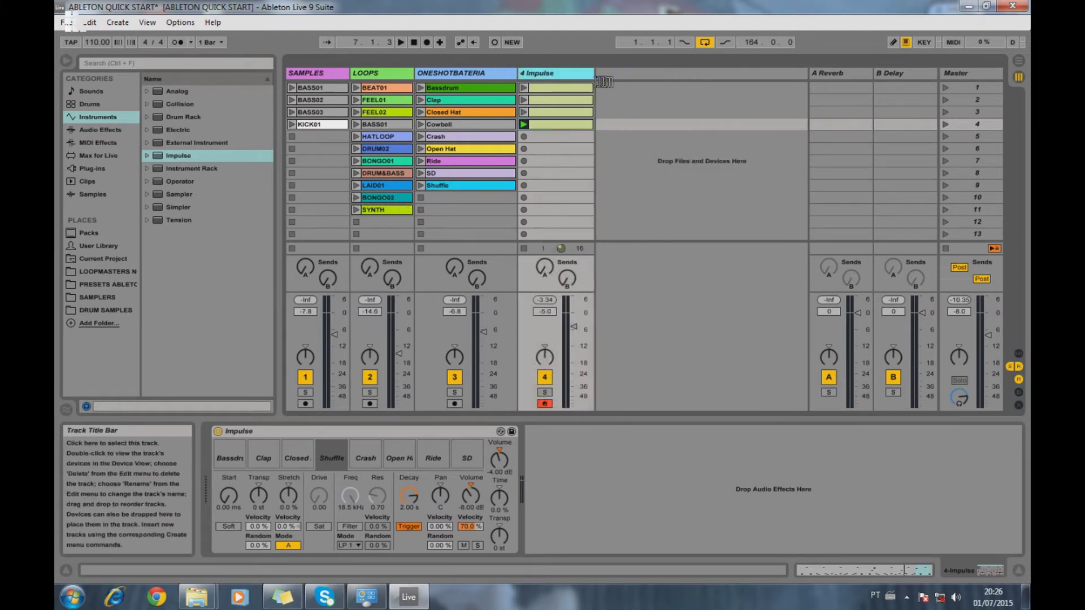
left_click(171, 194)
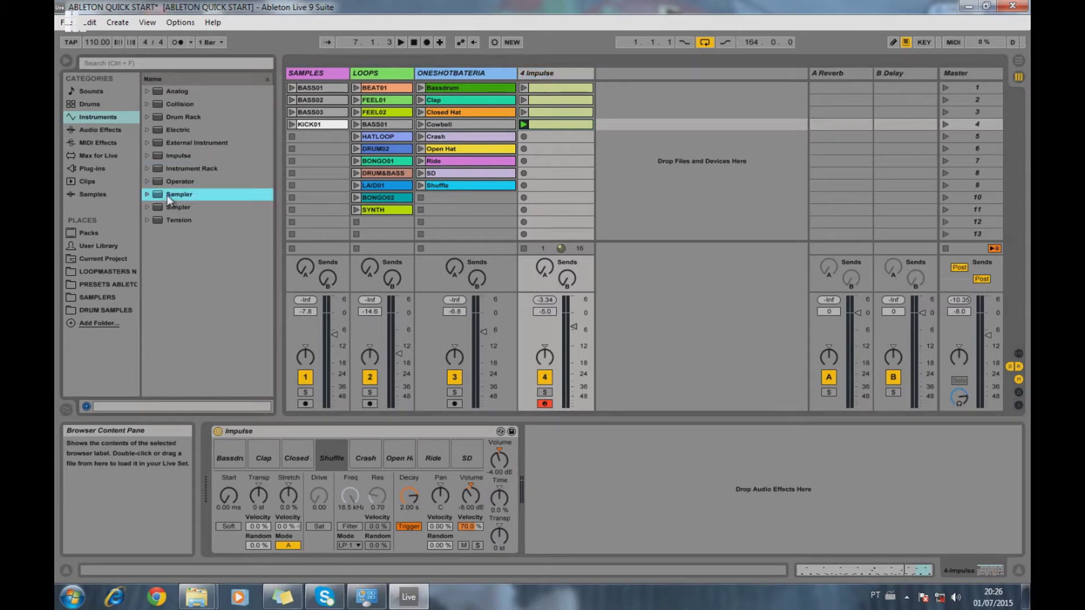
left_click_drag(165, 195, 614, 125)
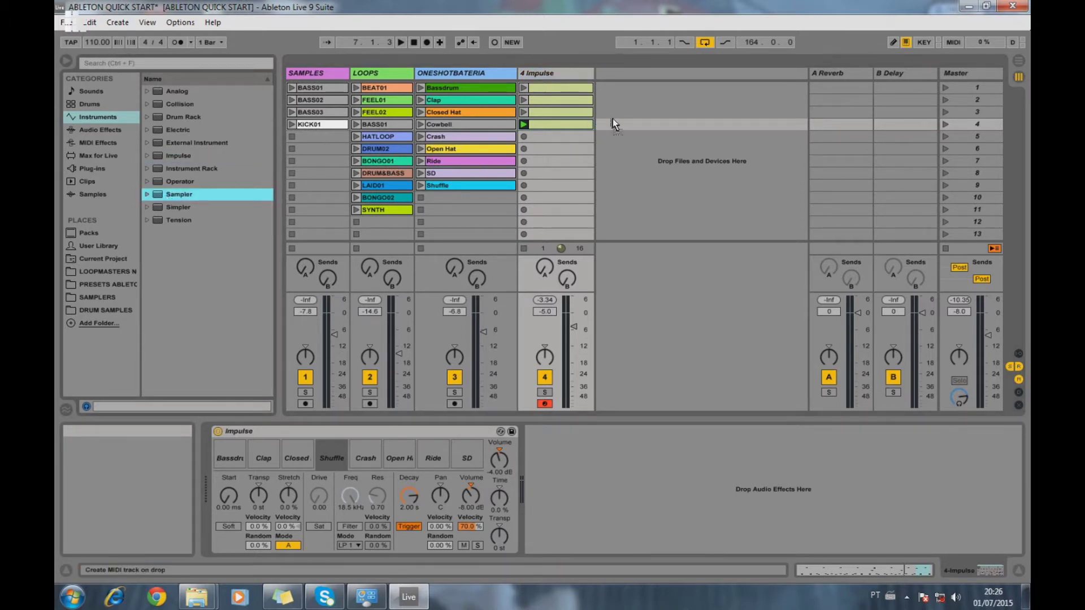
left_click_drag(619, 119, 620, 122)
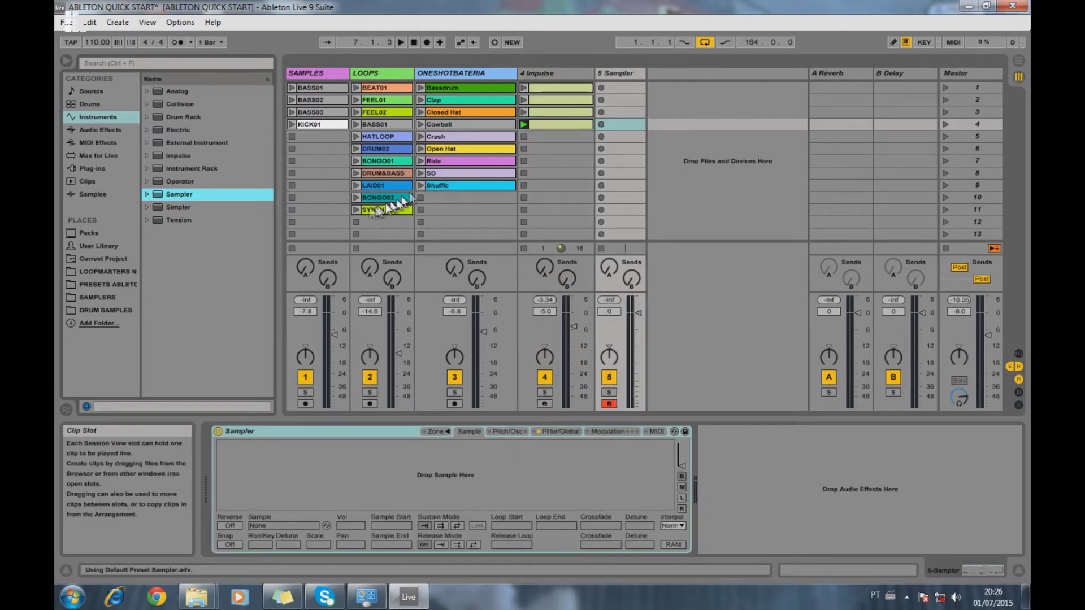
Audition the FEEL02 loop over the fourth Impulse clip, set the LOOPS track volume to -25.5 dB, and stop the loop.
left_click(368, 209)
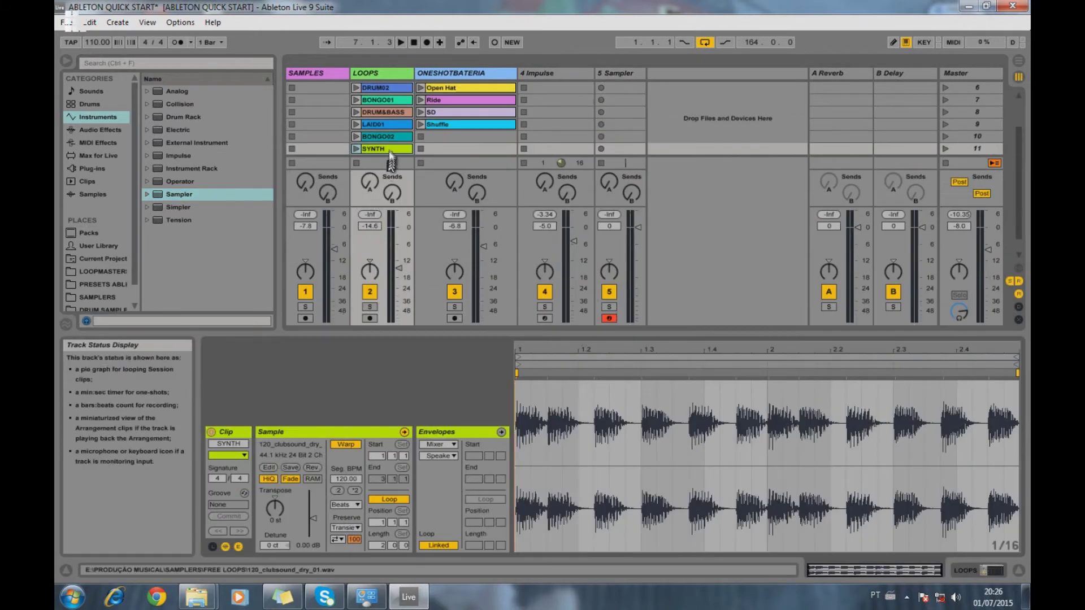
left_click(960, 566)
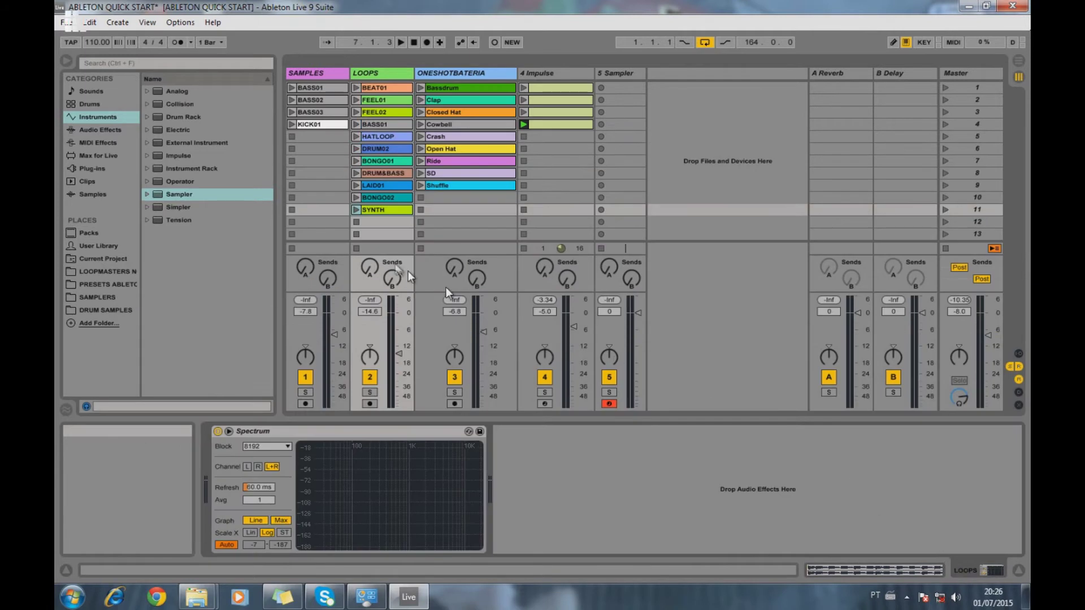
left_click(356, 112)
left_click_drag(399, 353, 399, 374)
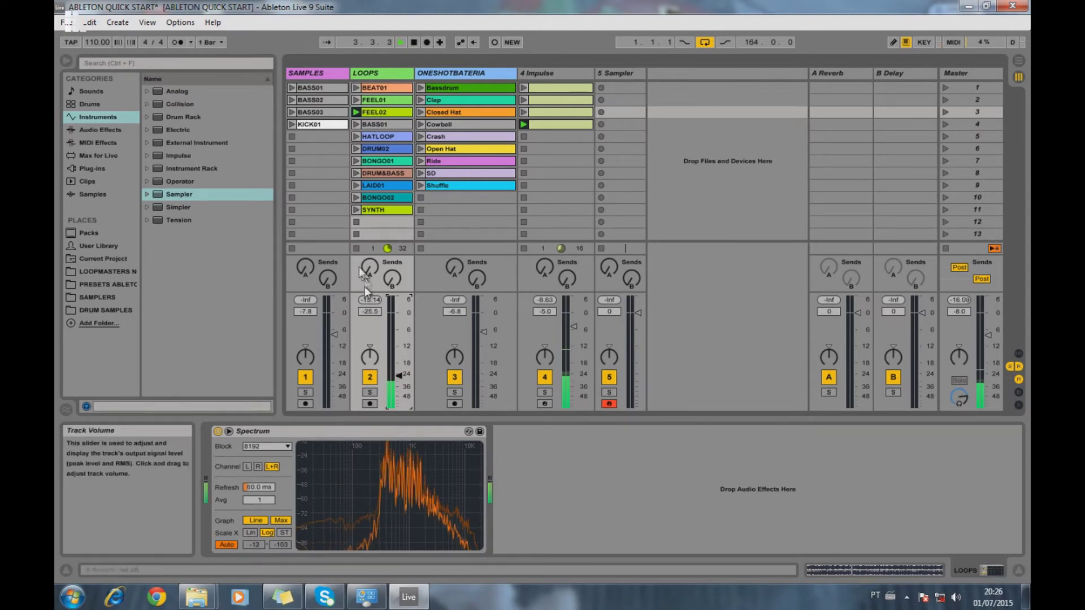
left_click(356, 248)
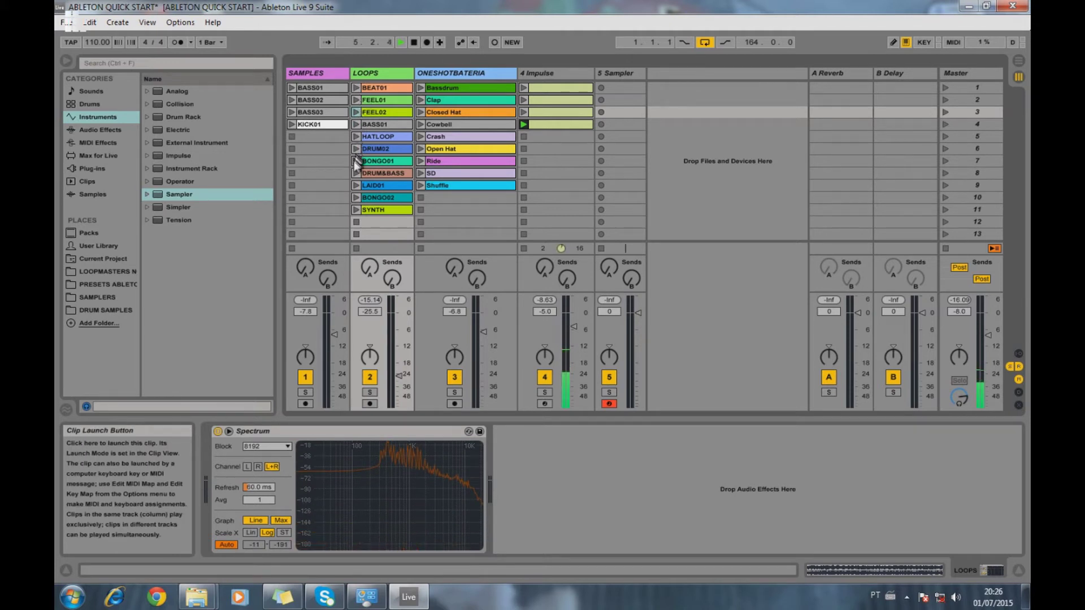
Audition the LAID01 and SYNTH loops over the fourth Impulse clip and stop playback.
left_click(355, 185)
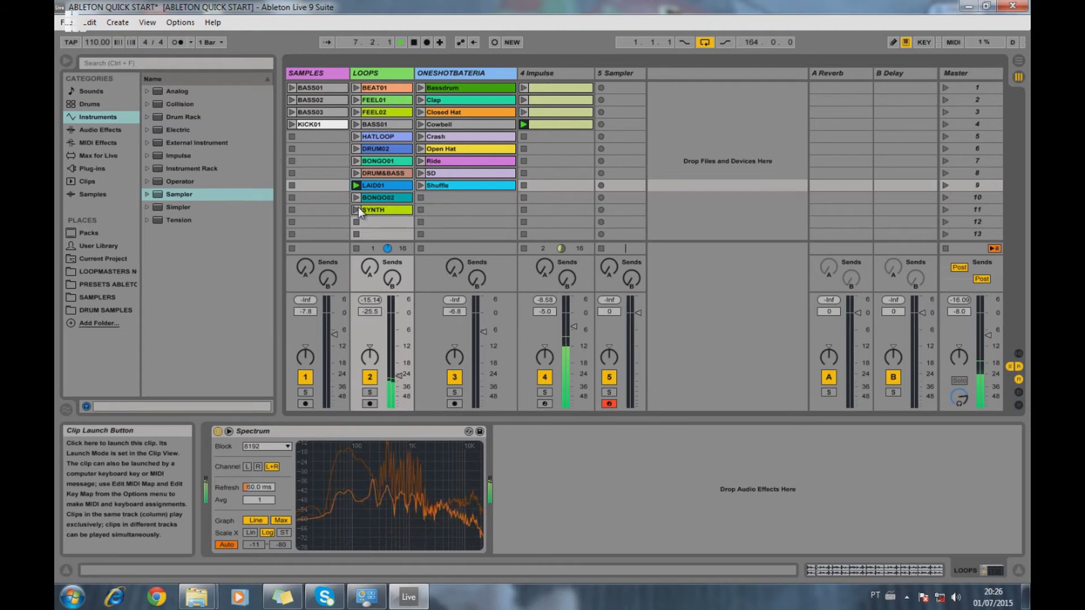
left_click(354, 209)
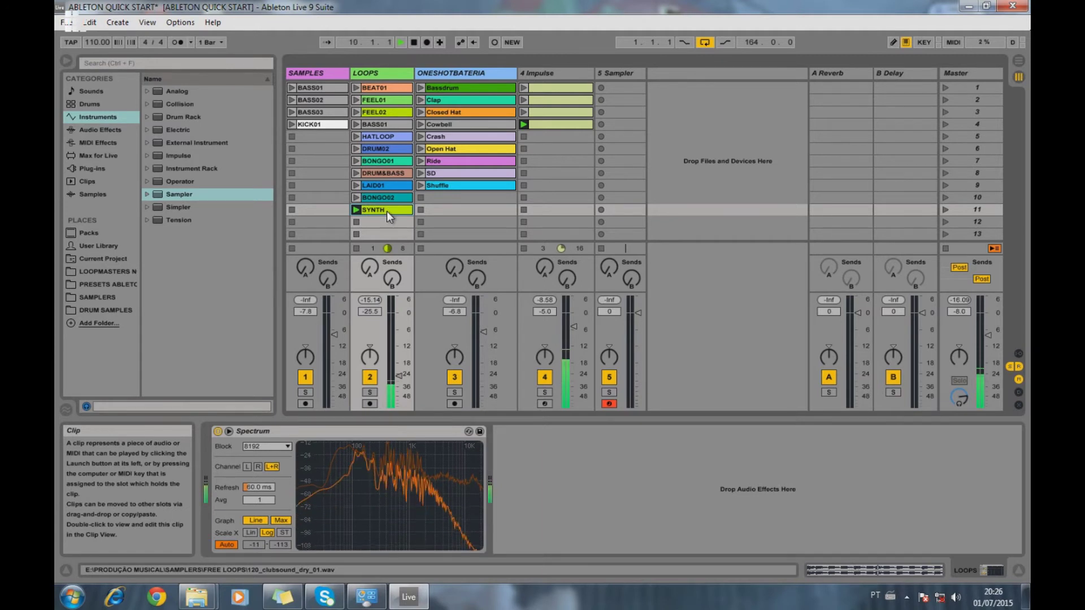
left_click(638, 75)
left_click(360, 248)
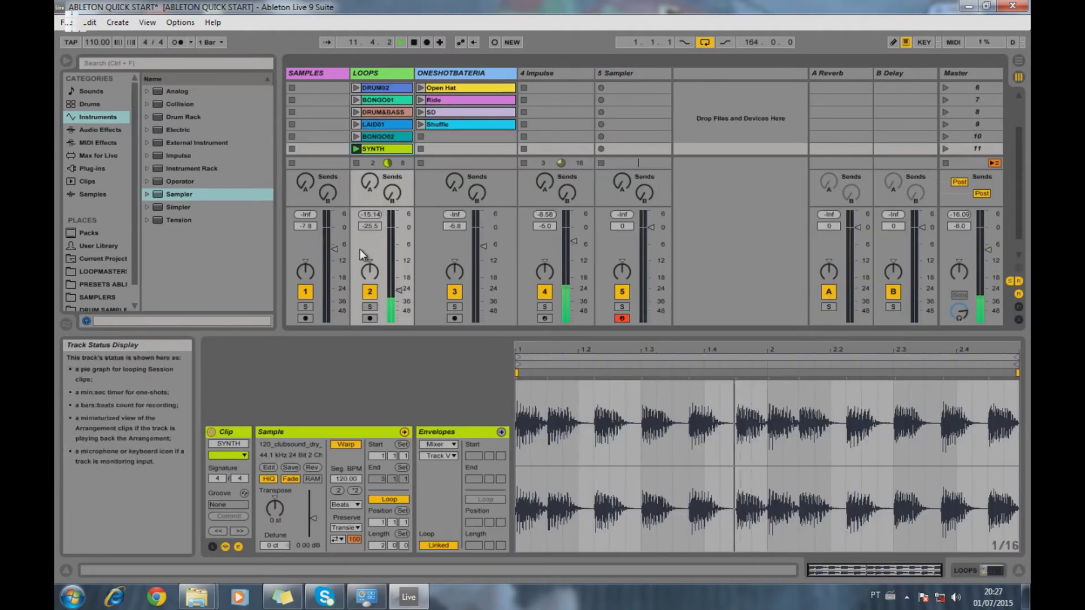
key("space")
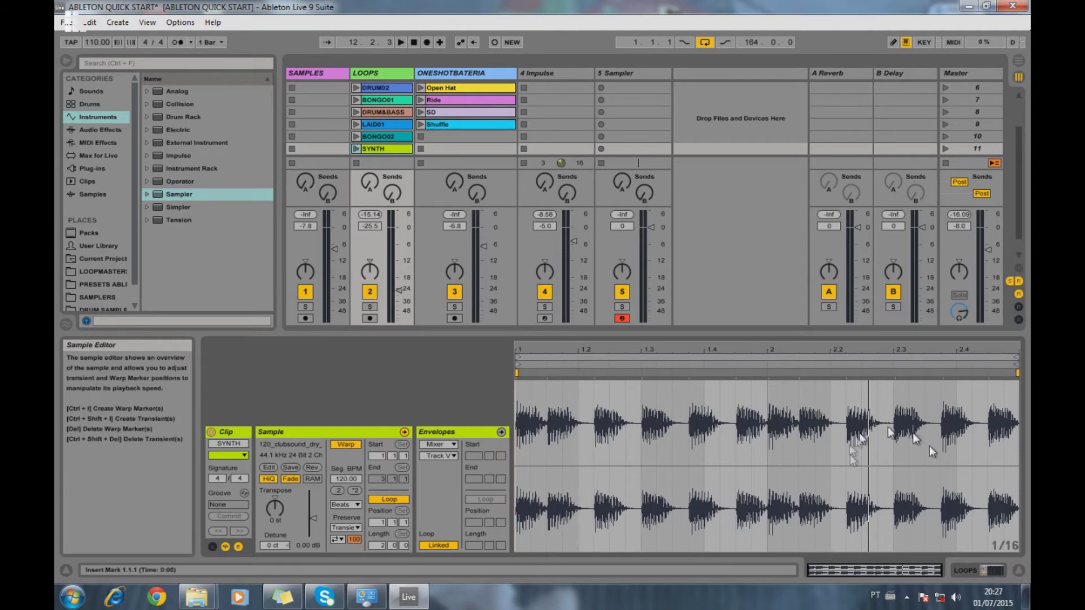
Show the Sampler track's device and load the SYNTH loop into it as its sample.
left_click(1017, 572)
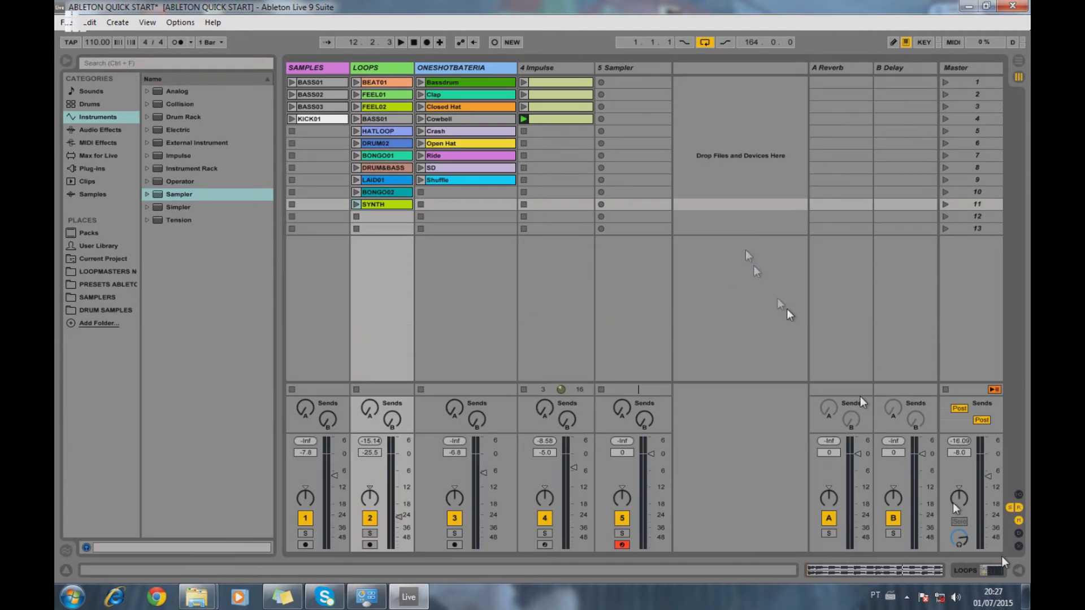
double_click(642, 71)
left_click_drag(385, 212, 418, 486)
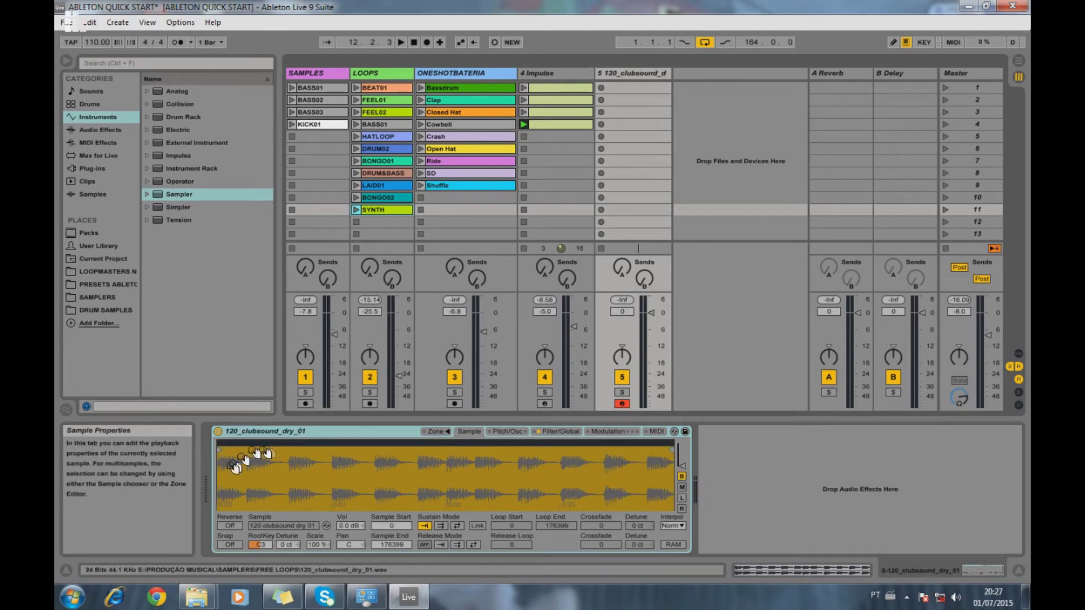
Trim the Sampler's sample to its first synth hit, with sample start at 178 and sample end at 10715.
mouse_move(231, 455)
left_mouse_down()
mouse_move(249, 480)
mouse_move(233, 439)
left_mouse_up()
left_click_drag(668, 451, 249, 446)
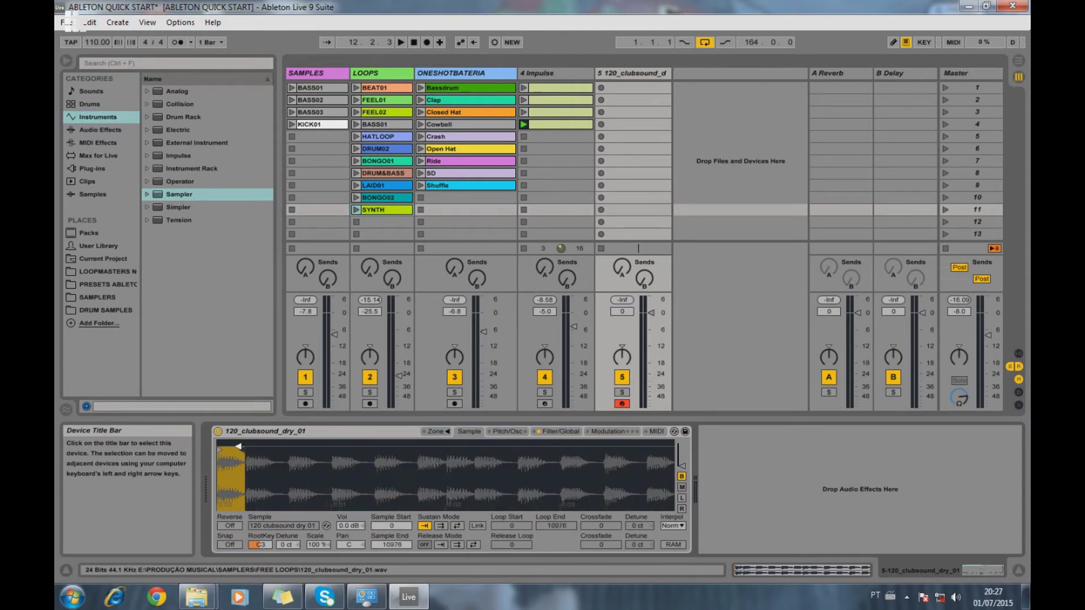
left_click_drag(237, 446, 237, 469)
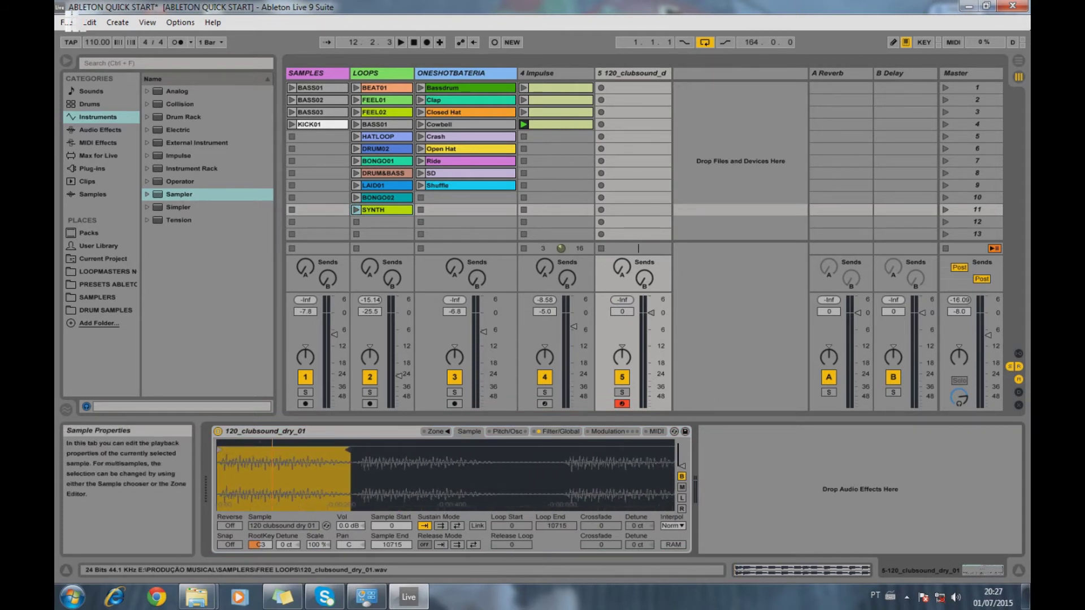
left_click_drag(356, 469, 356, 457)
left_click_drag(236, 452, 237, 465)
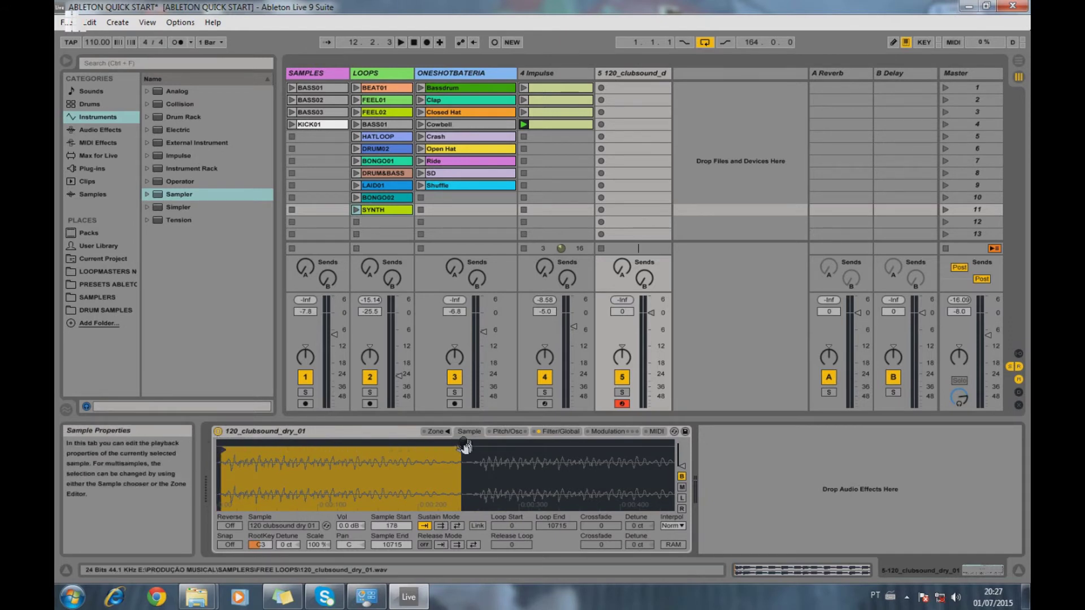
Set the Sampler's sample end to 10563.
left_click_drag(376, 445, 242, 474)
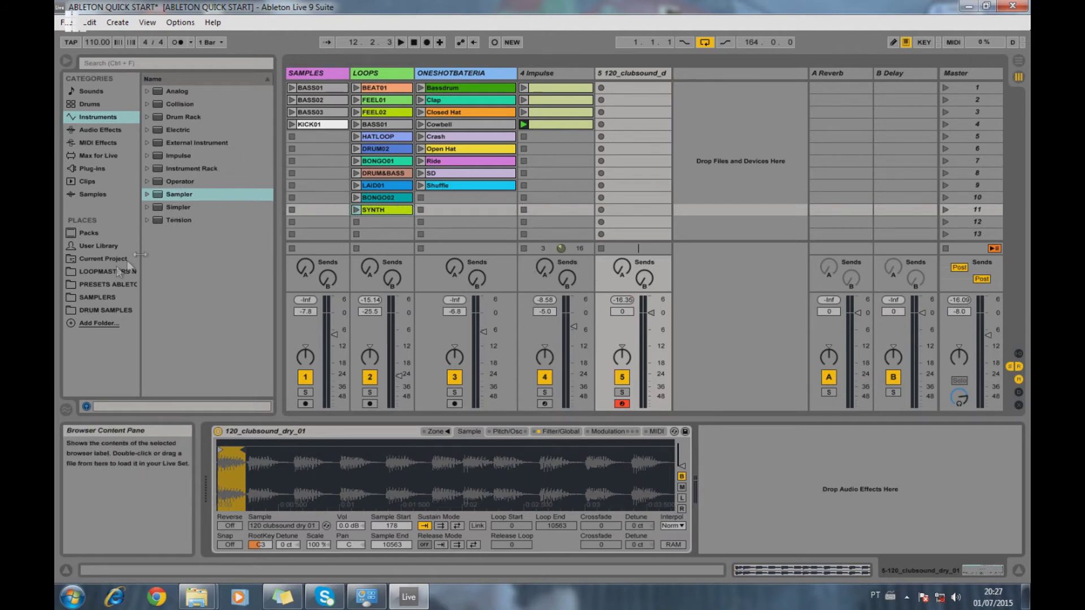
Add 092_sweetchord_03.wav from the FREE LOOPS folder in SAMPLERS to the twelfth slot of the LOOPS track.
left_click(90, 297)
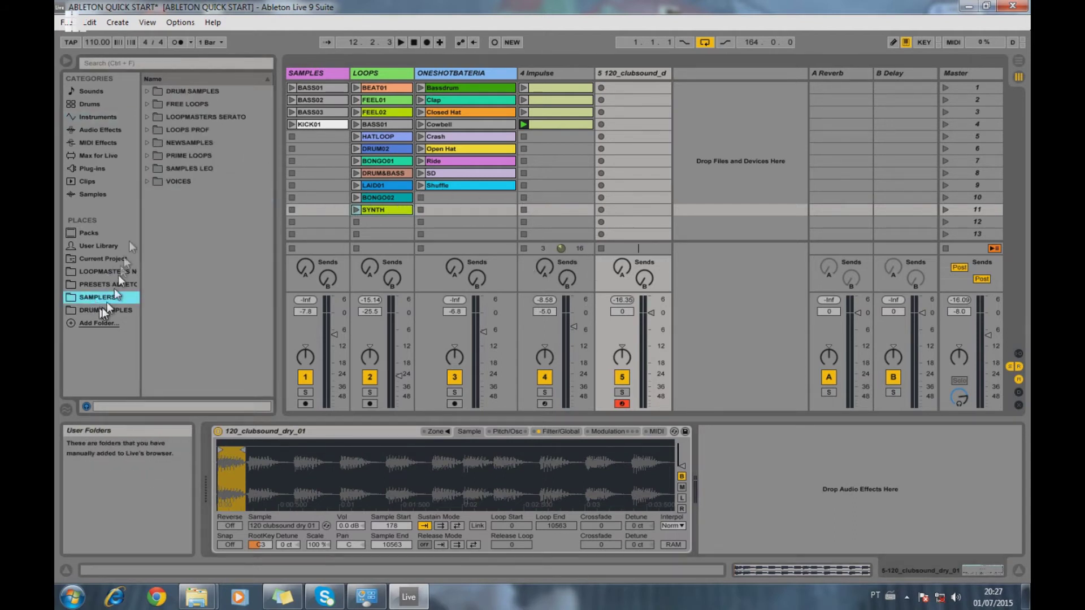
left_click(148, 103)
scroll(169, 164, "down", 3)
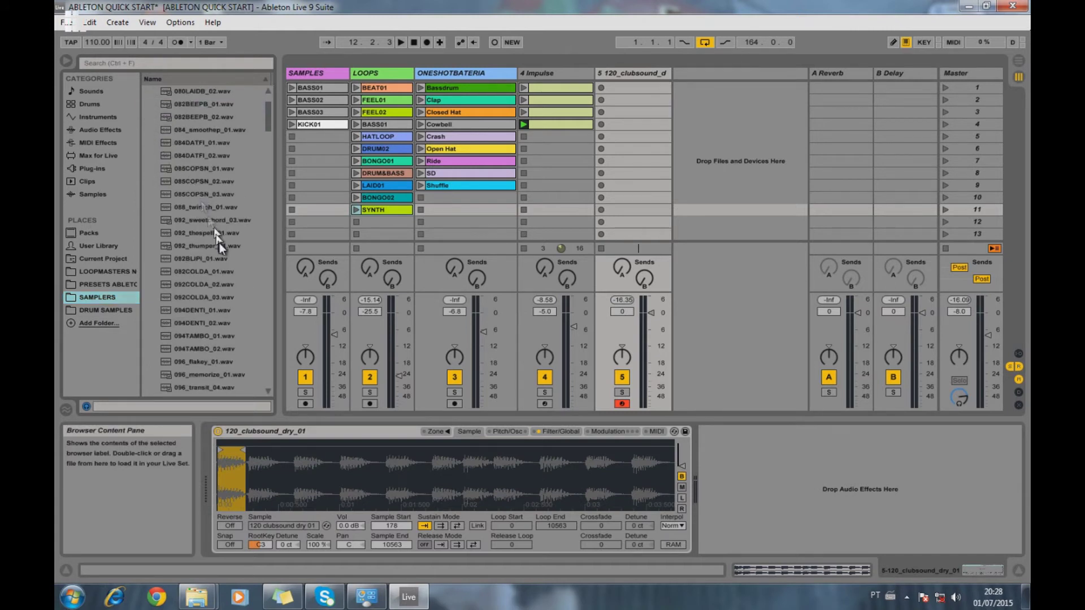
left_click(214, 221)
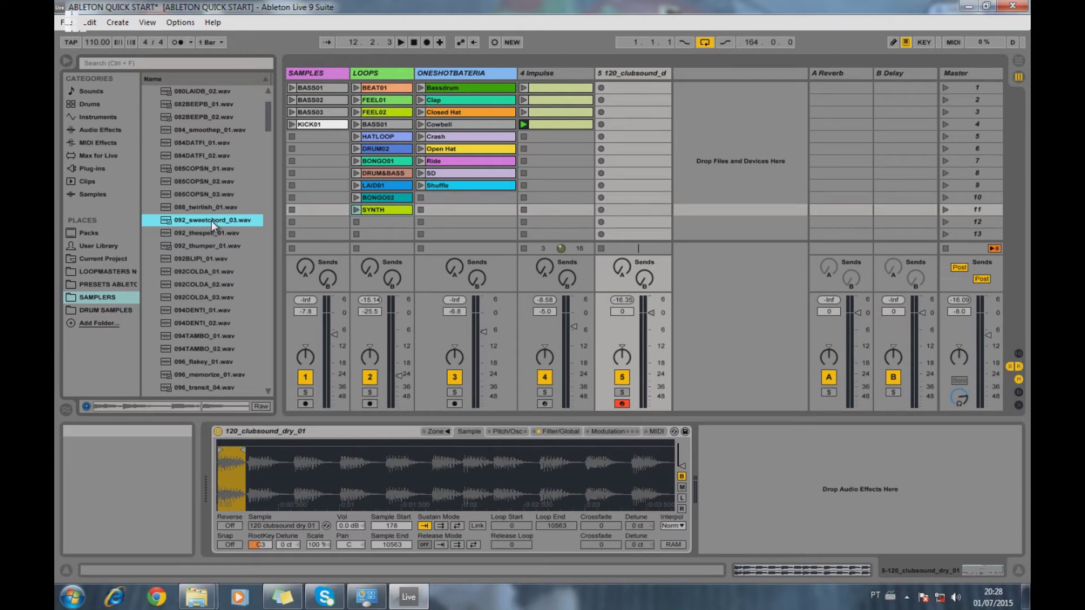
left_click_drag(189, 221, 368, 220)
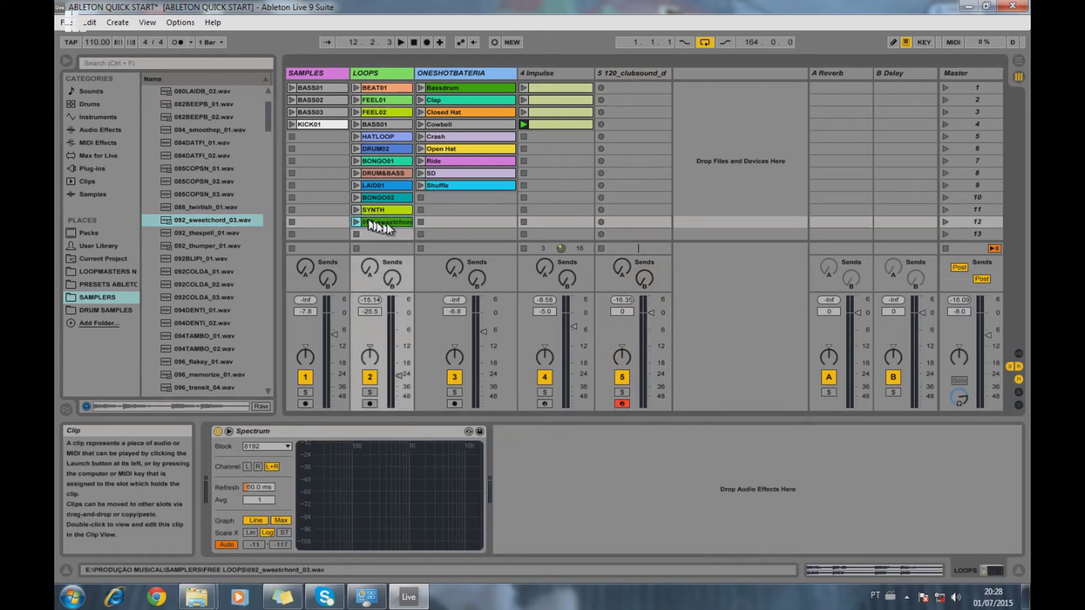
Load the 092_sweetchord_03 clip into the Sampler and trim its sample end to 43248.
left_click(630, 73)
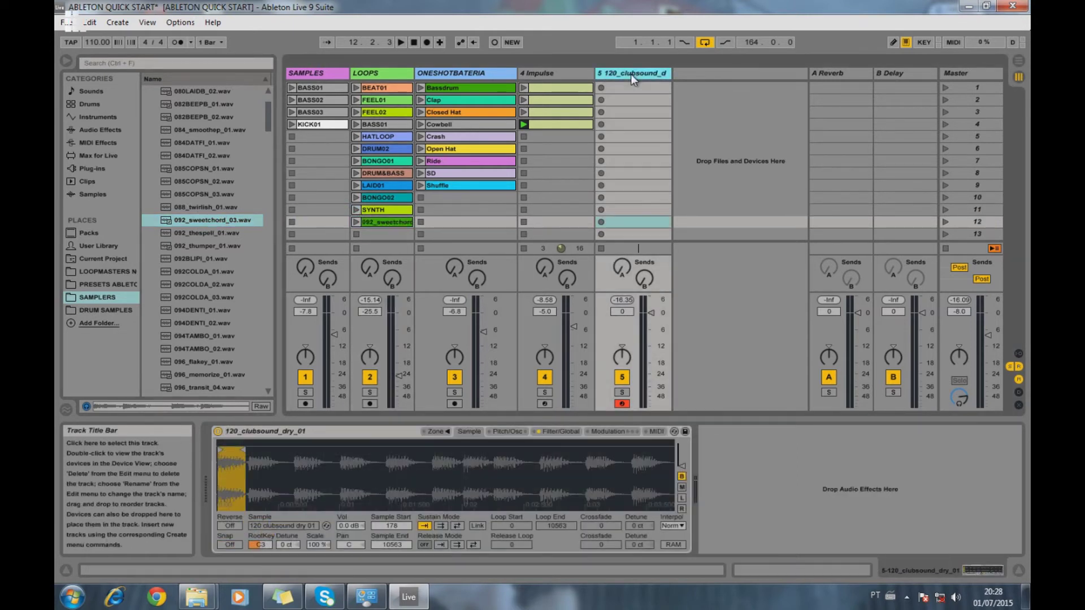
left_click_drag(368, 456, 375, 479)
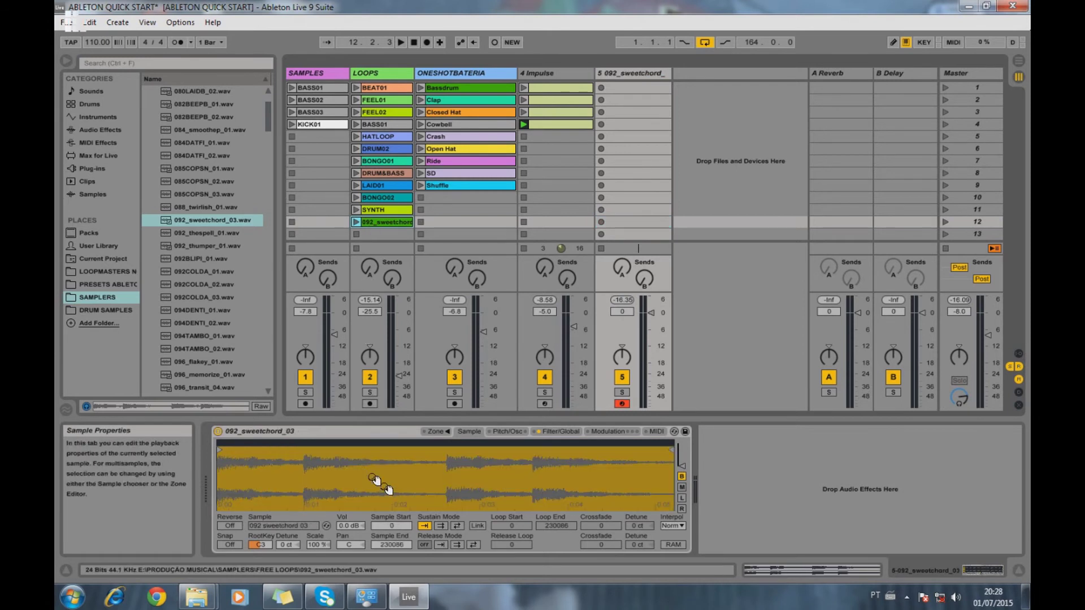
mouse_move(671, 451)
left_mouse_down()
mouse_move(300, 450)
mouse_move(359, 453)
left_mouse_up()
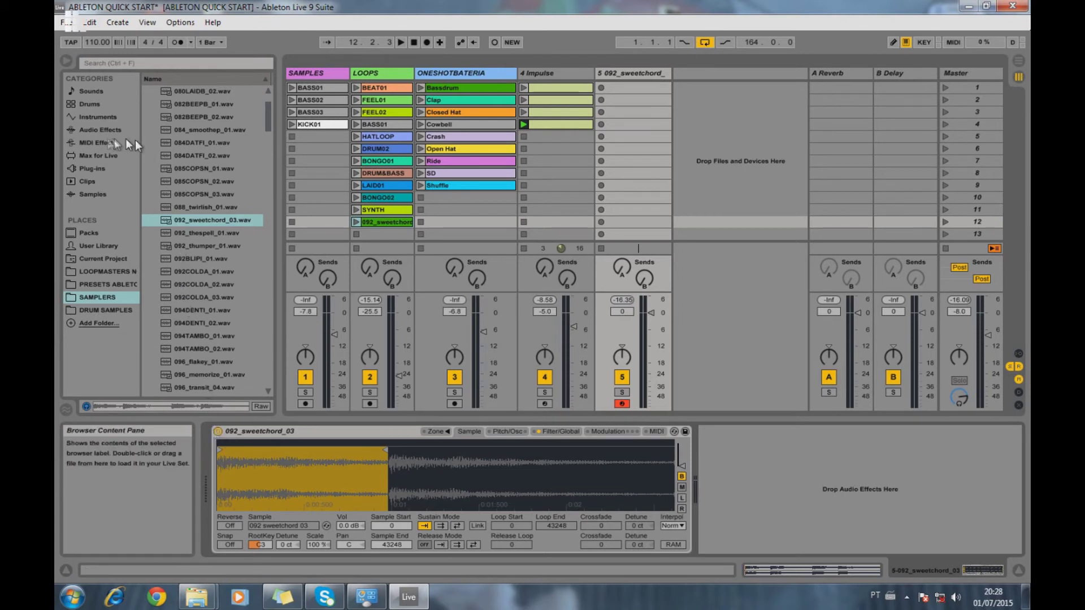
Add the Spectrum audio effect after the Sampler and play notes to view their frequencies.
left_click(97, 130)
scroll(197, 315, "down", 1)
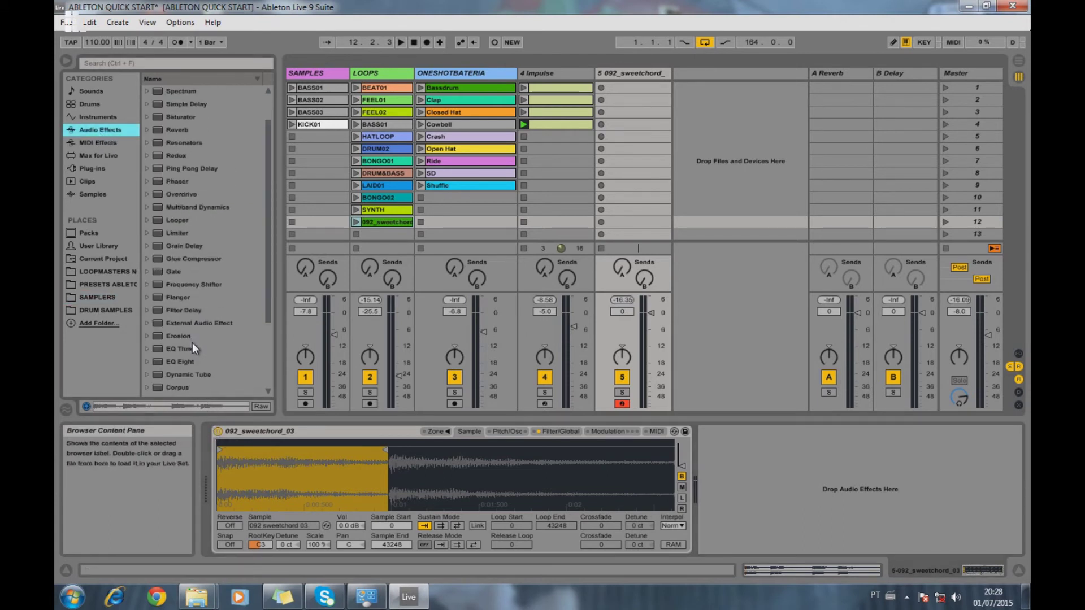
left_click_drag(179, 129, 641, 86)
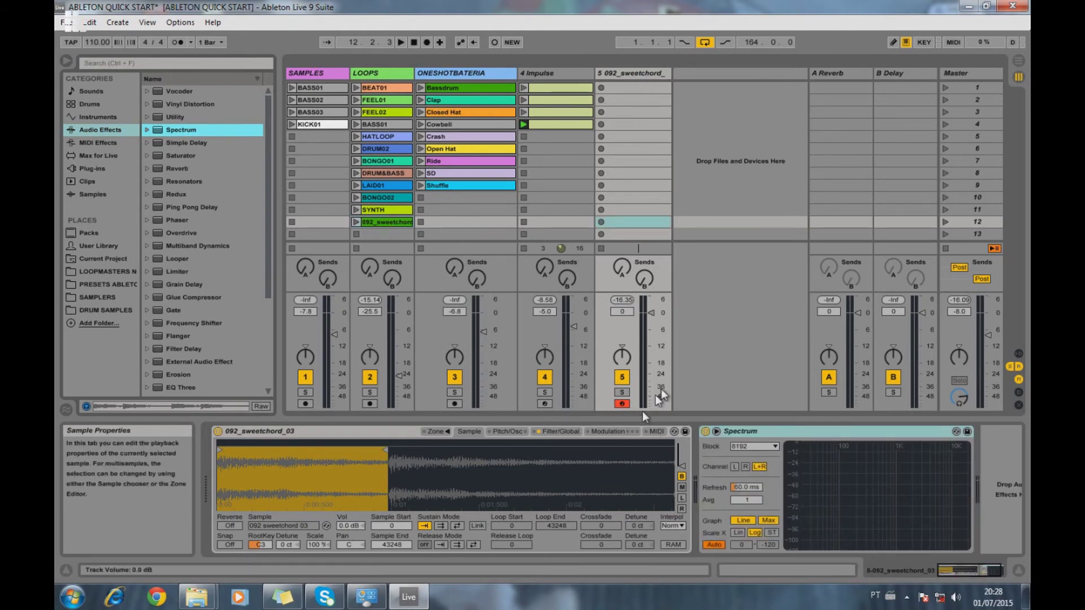
left_click(757, 436)
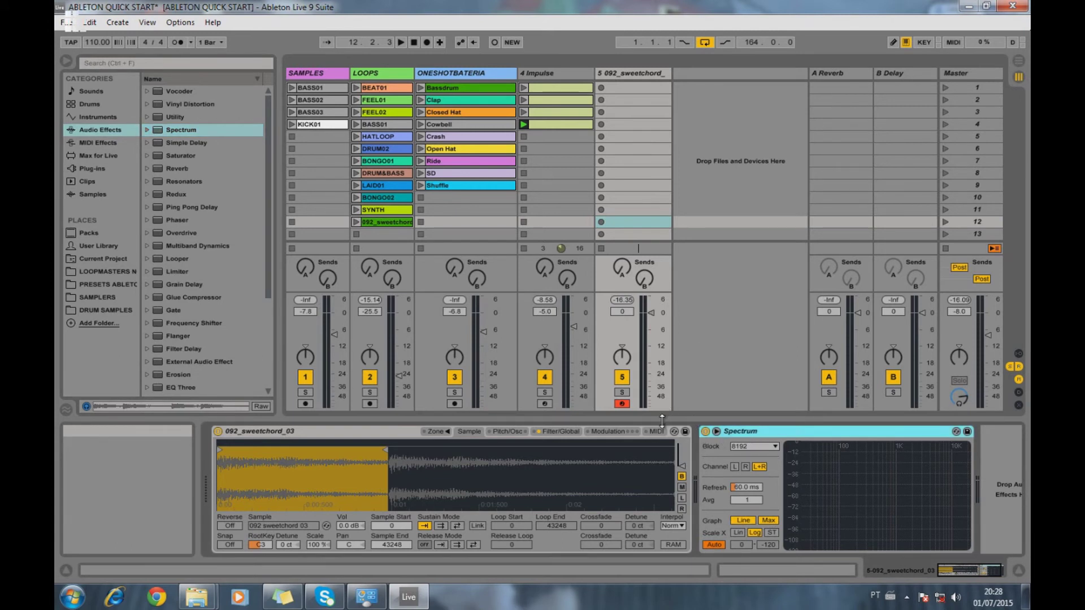
key("a")
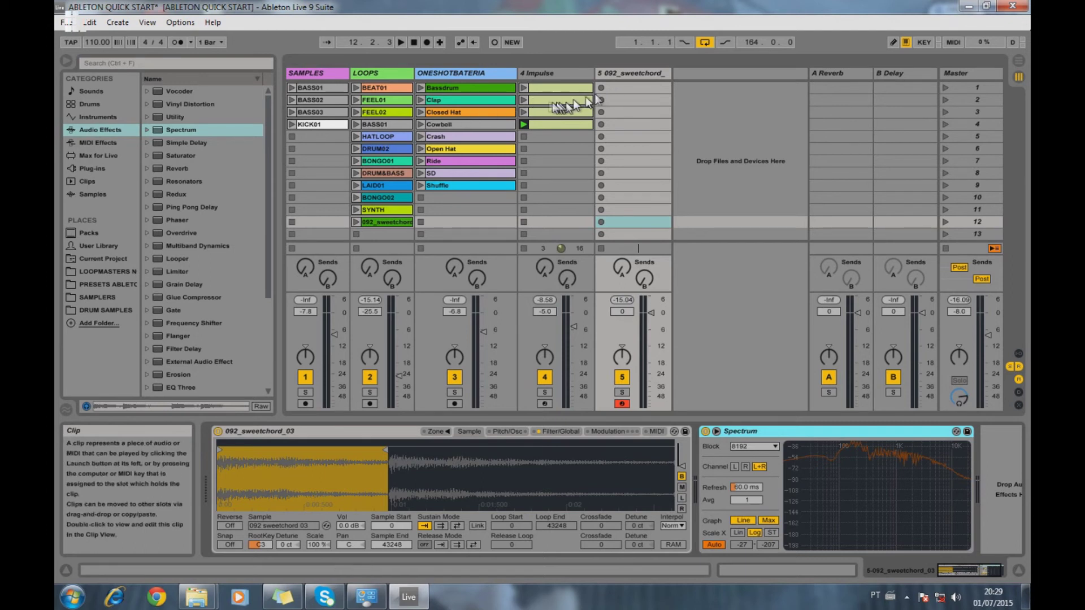
Launch the second Impulse clip and record a MIDI melody into the Sampler track's first slot over it.
left_click(523, 100)
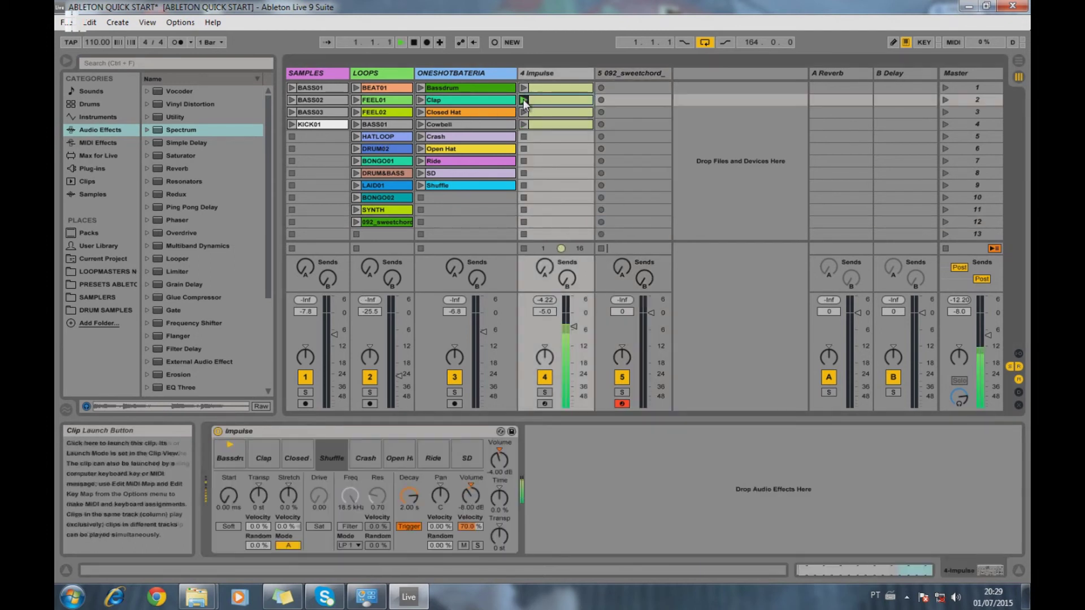
left_click(600, 88)
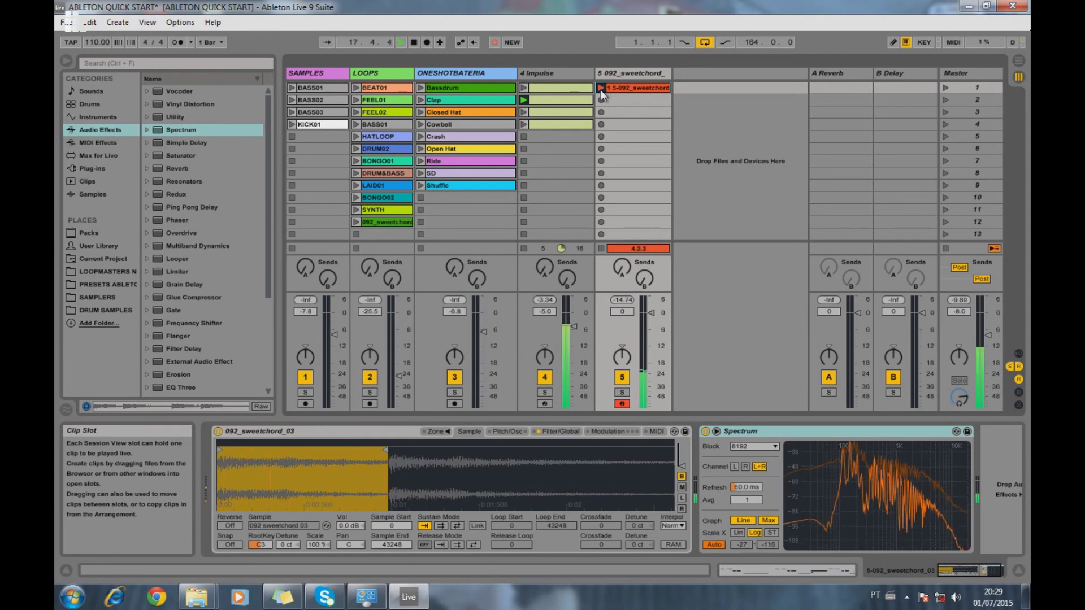
left_click(600, 89)
Shorten the recorded Sampler clip's loop to its first two bars and play it with the drums.
left_click(621, 88)
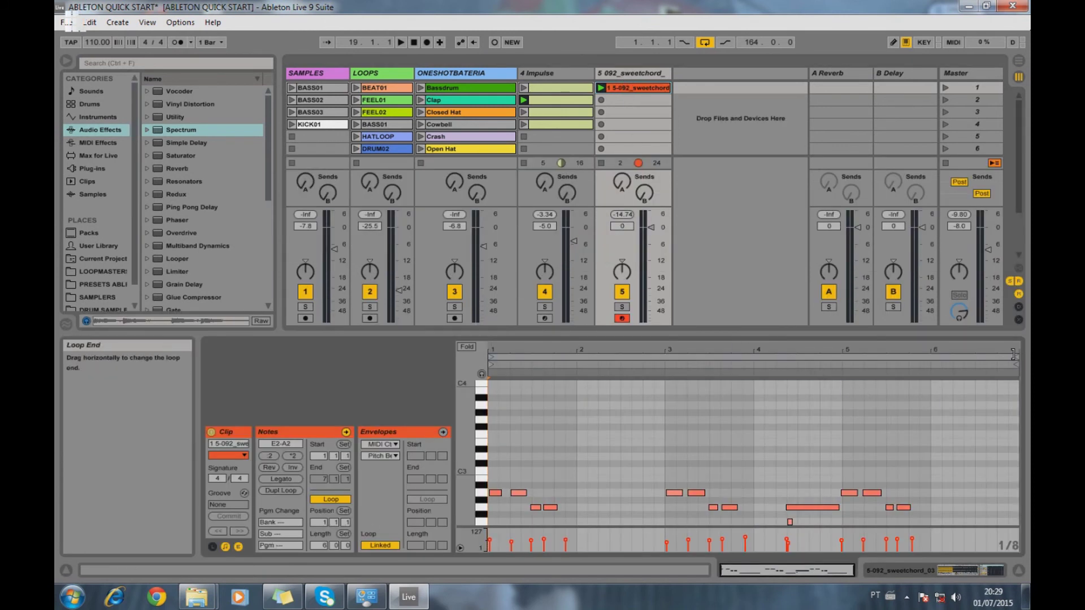
left_click_drag(1014, 354, 665, 355)
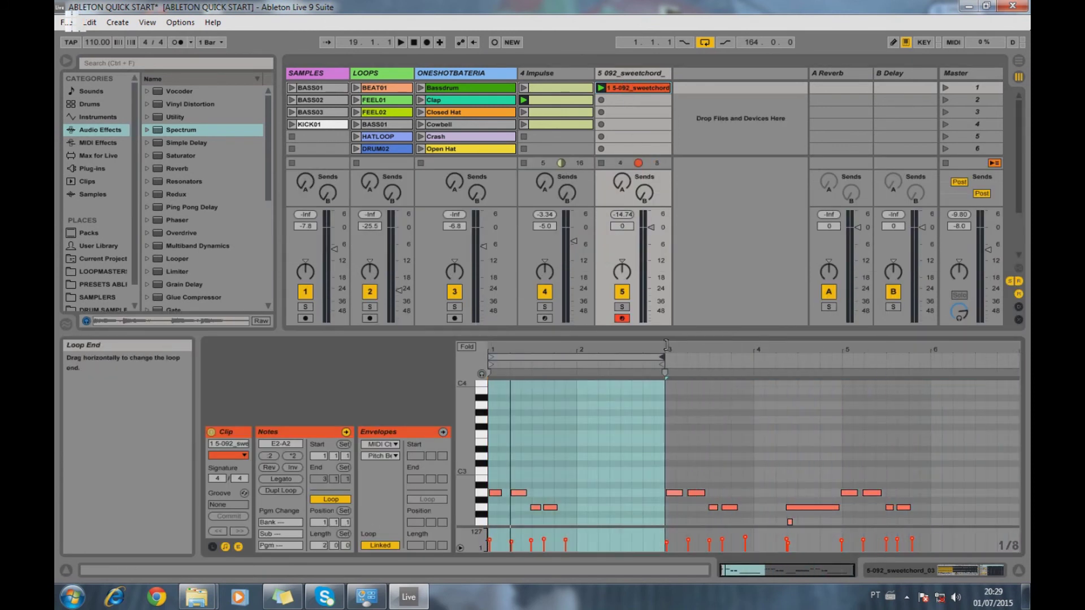
left_click(599, 89)
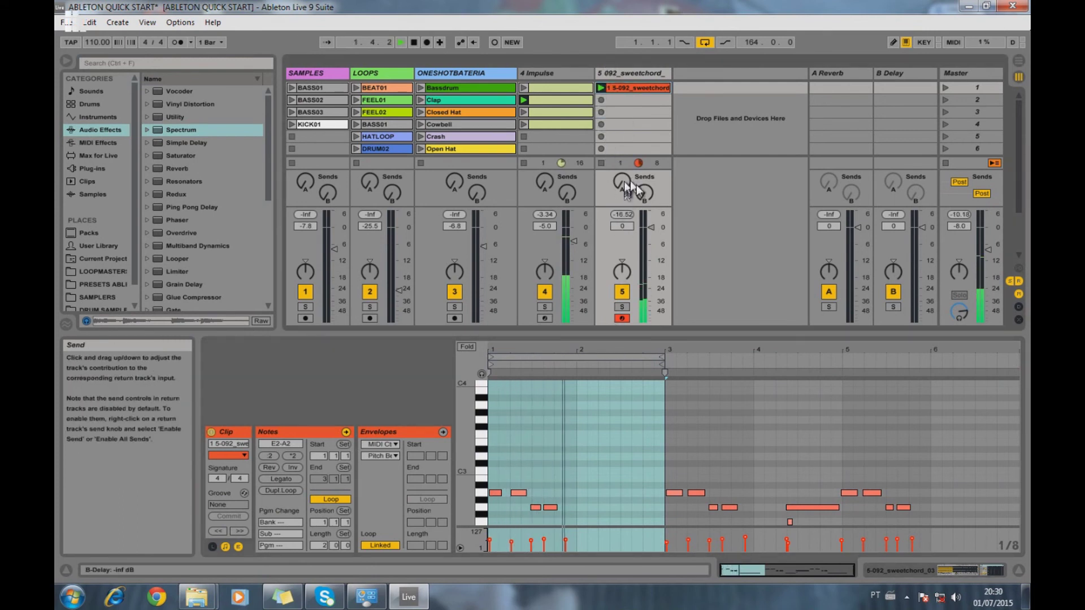
left_click_drag(637, 333, 635, 368)
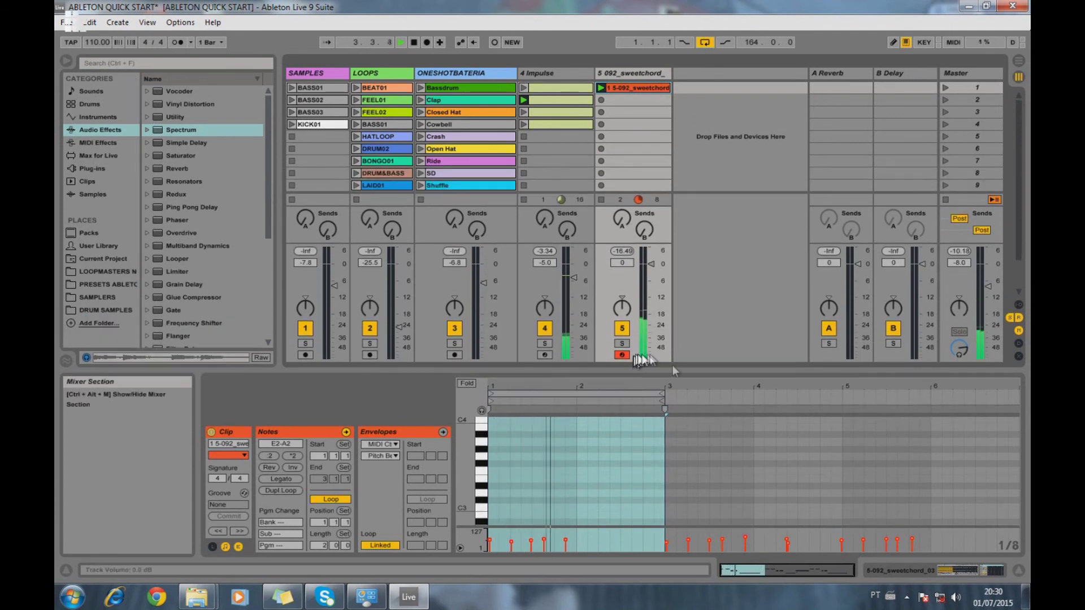
Audition the third and fourth Impulse clips under the looping Sampler melody.
left_click(525, 113)
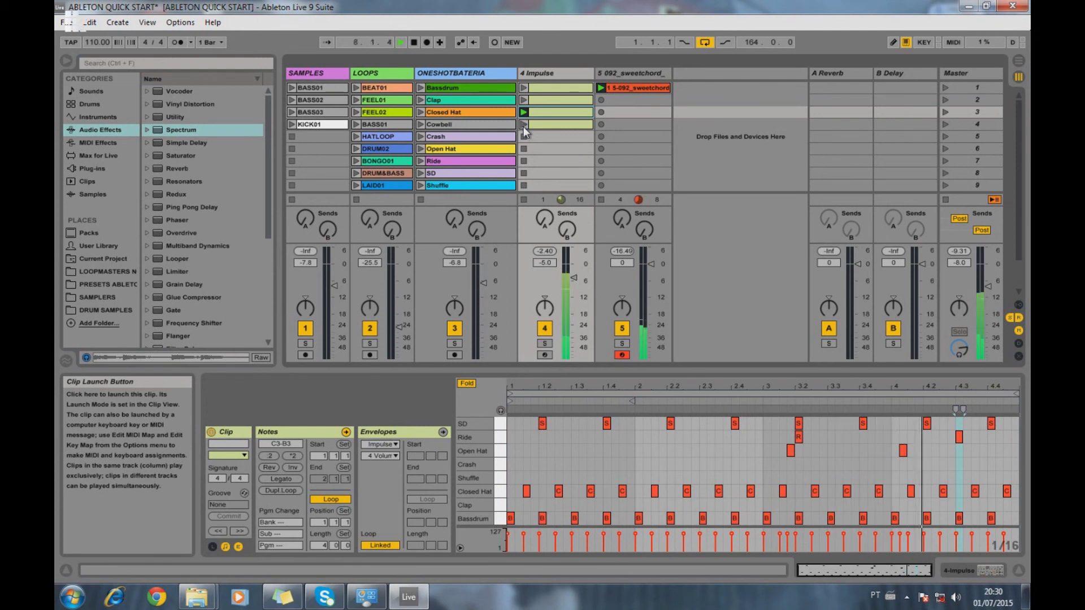
left_click(523, 125)
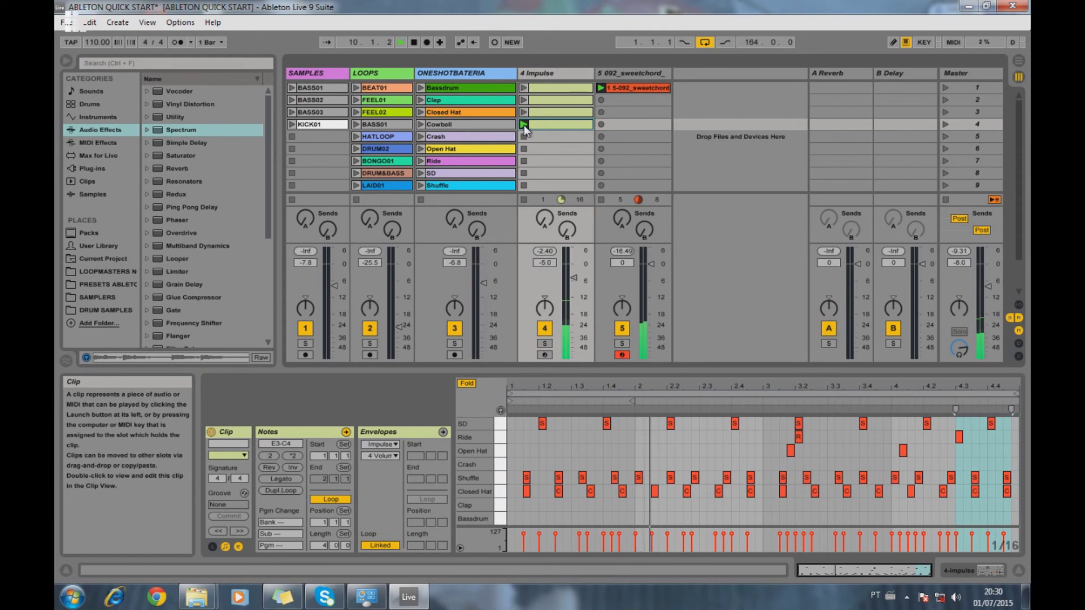
Move HATLOOP to the fifth SAMPLES slot and play it with the second Impulse clip, with the SAMPLES volume at -5.6 dB.
left_click_drag(379, 136, 341, 138)
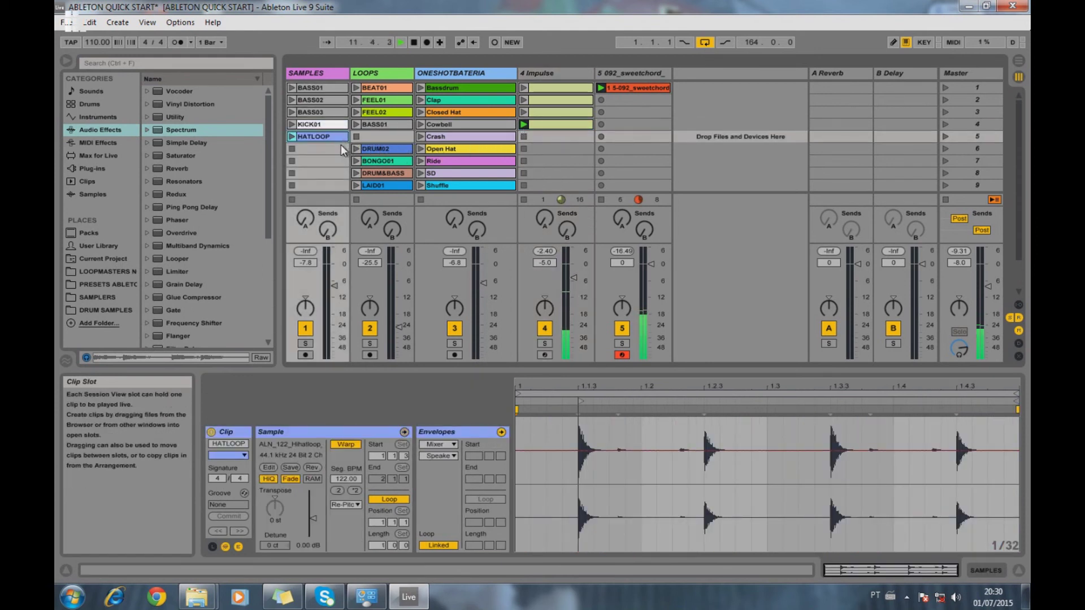
left_click(291, 137)
left_click_drag(334, 285, 334, 280)
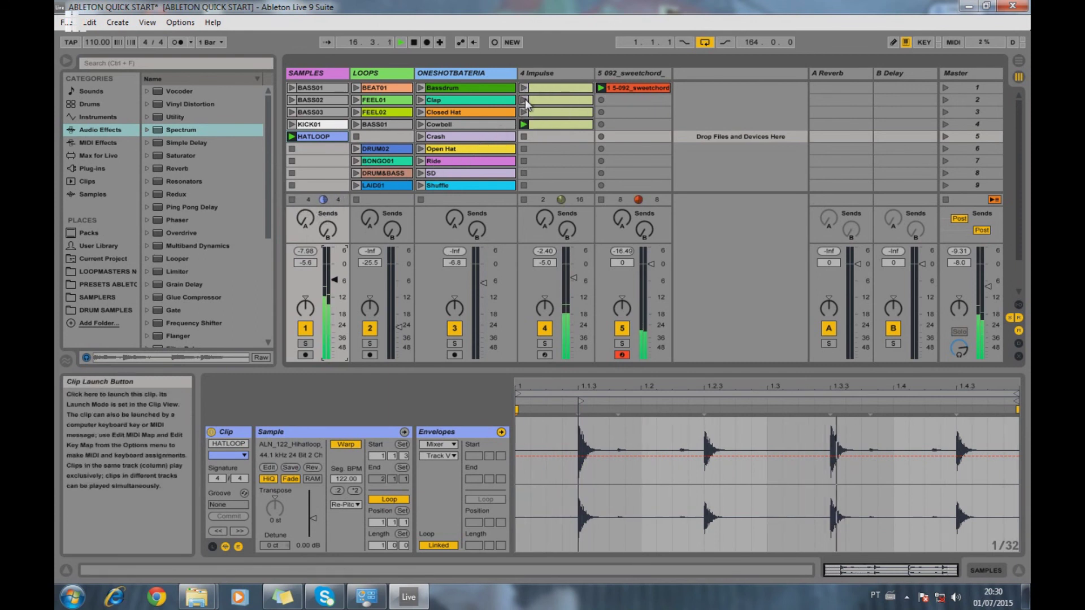
left_click(525, 101)
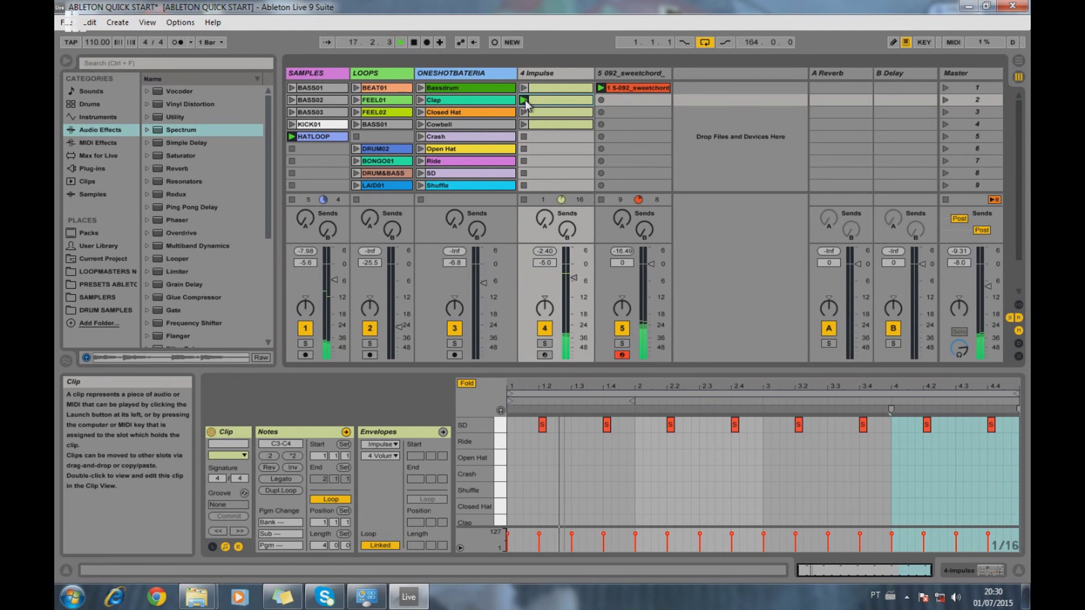